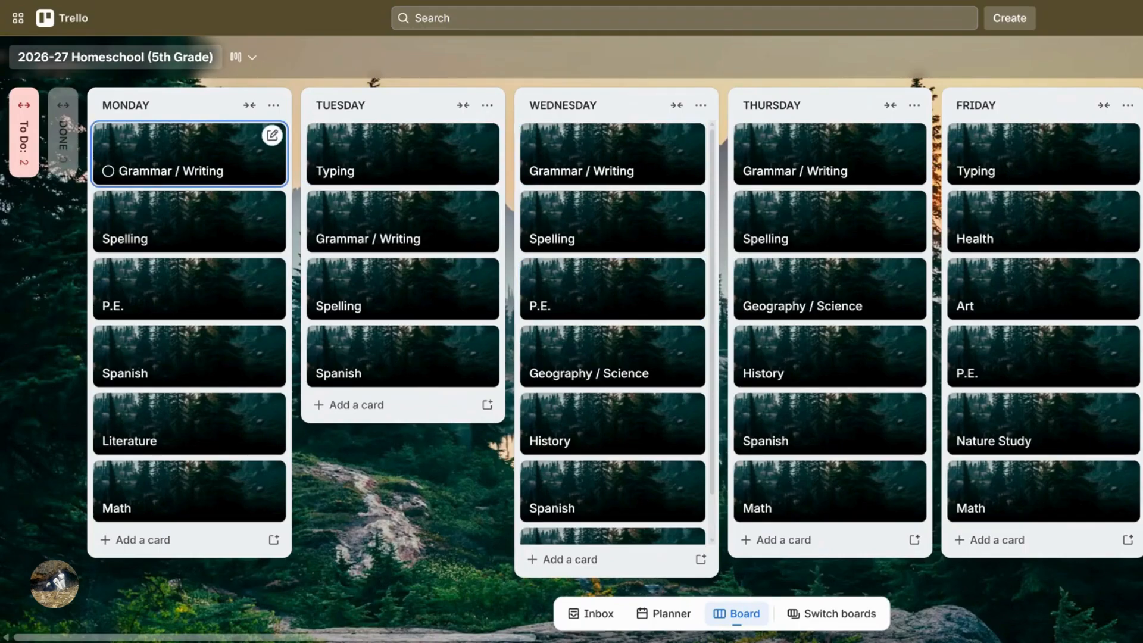
Check the board's available views, then go to the boards overview and reopen the 2026-27 Homeschool (5th Grade) board.
left_click(252, 57)
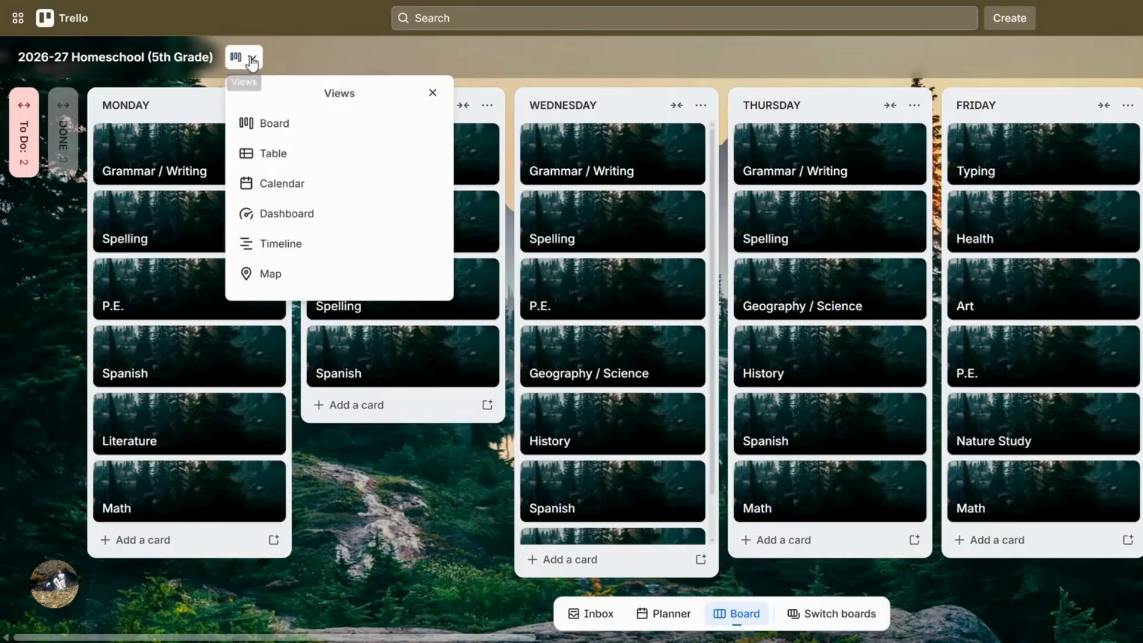
left_click(155, 64)
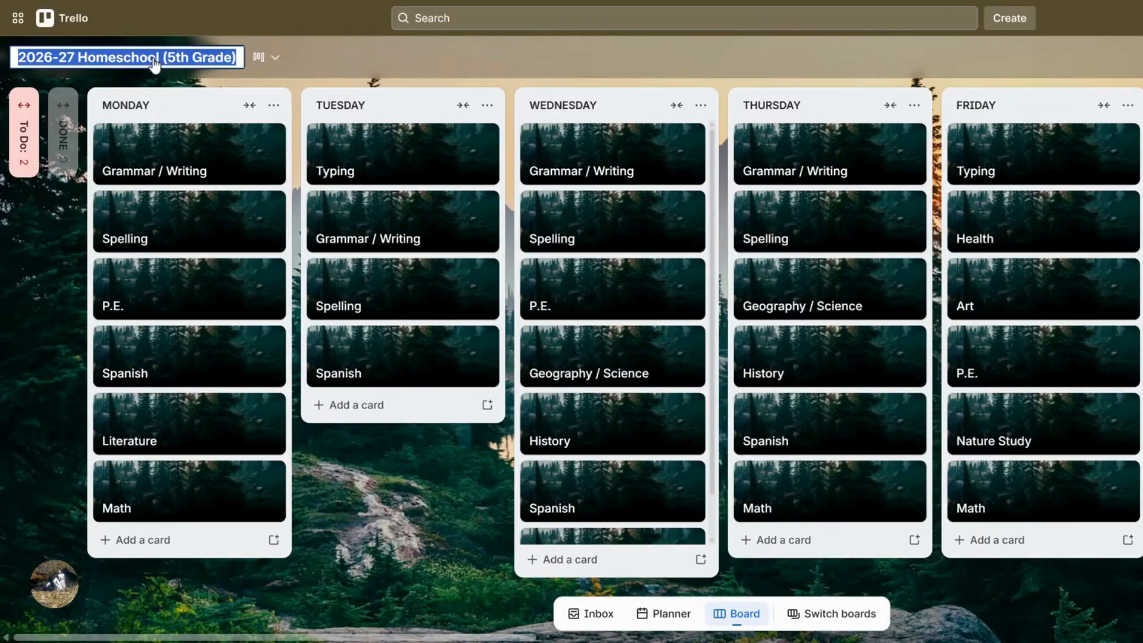
left_click(66, 28)
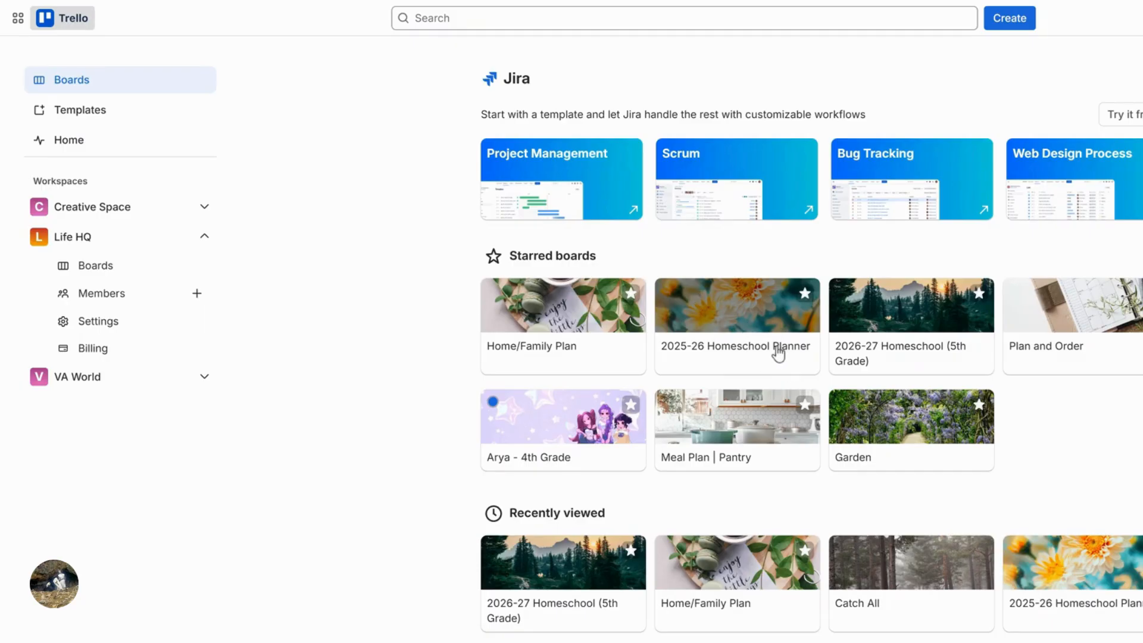
left_click(906, 335)
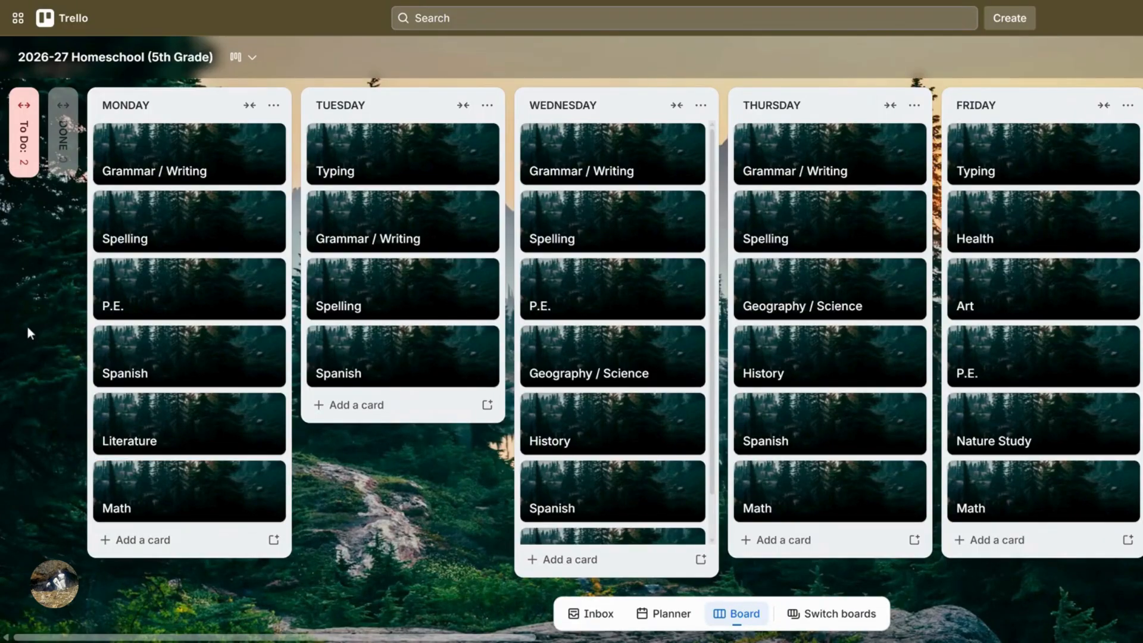
Expand the To Do list and examine its available list actions, including the list colors.
key("Down")
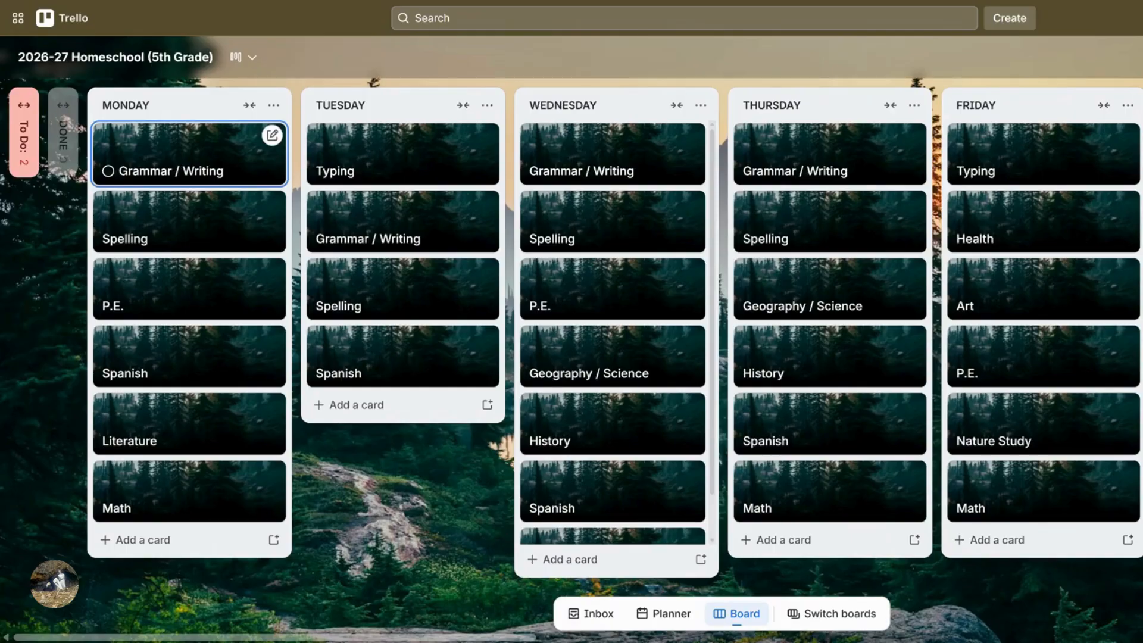
left_click(24, 105)
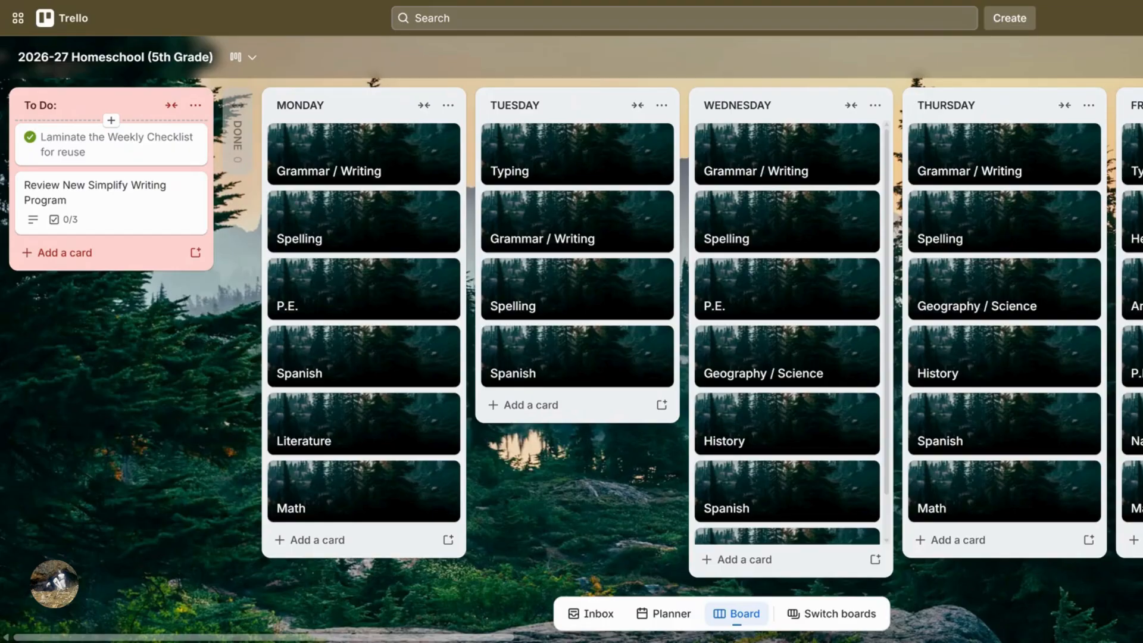
left_click(195, 107)
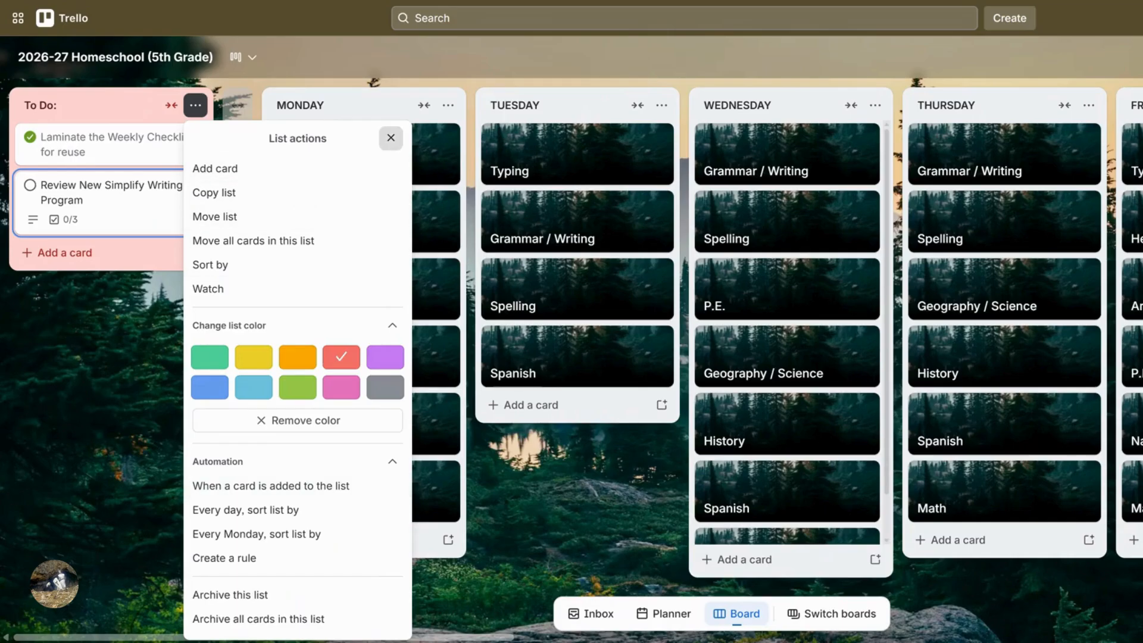
left_click(390, 138)
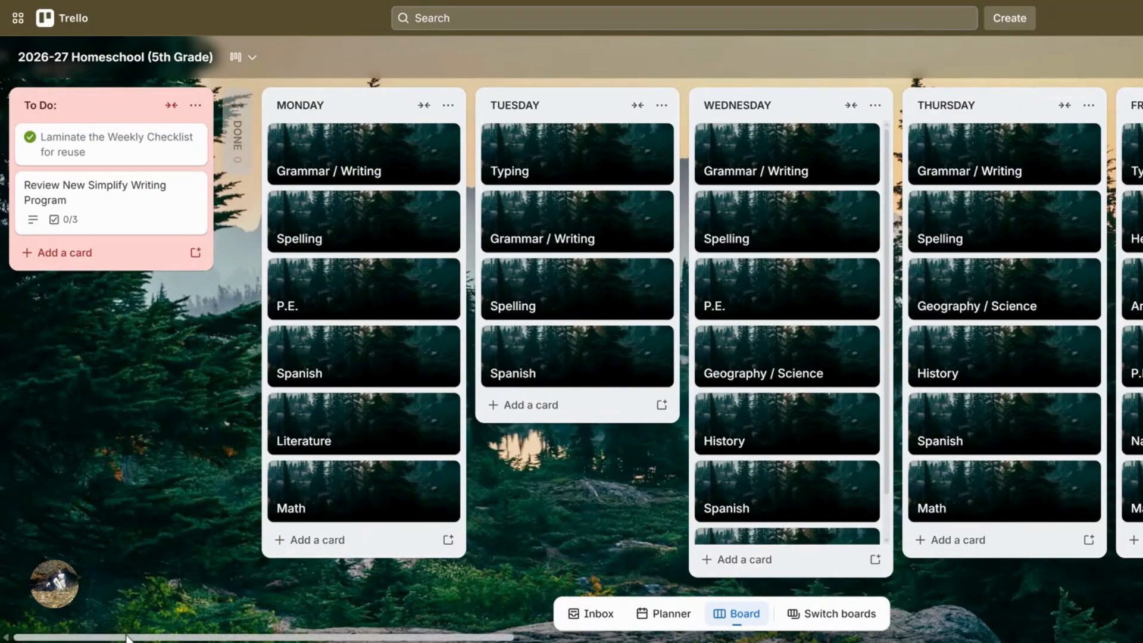
Collapse the Spelling, Literature, Spanish, Art and Nature Study | Cultural lists.
scroll(206, 581, "right", 8)
scroll(206, 581, "right", 10)
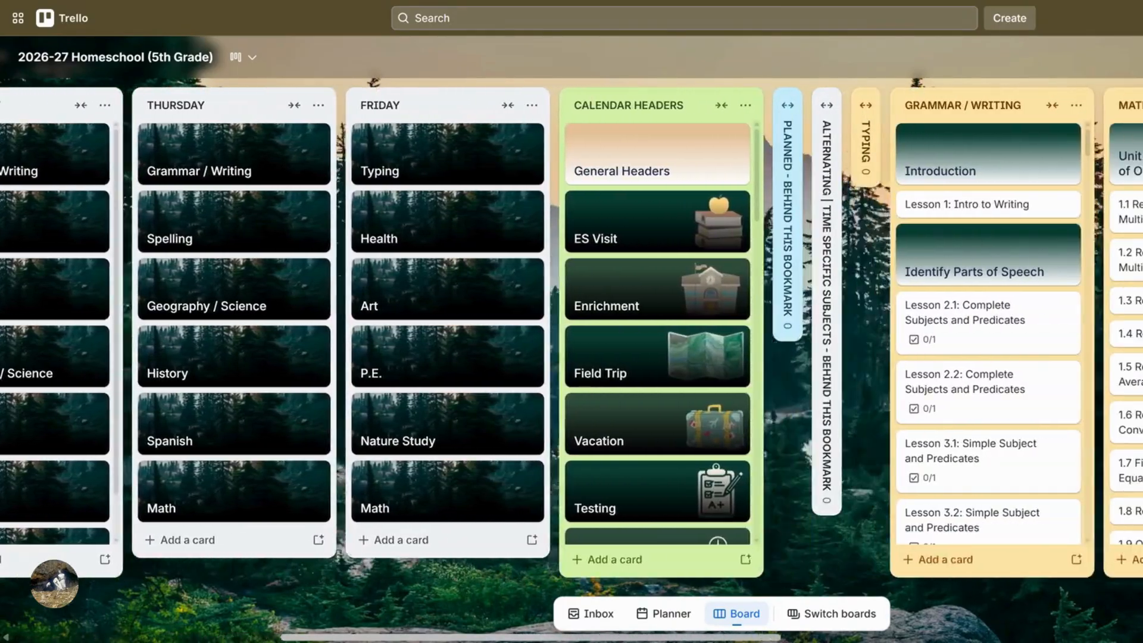
scroll(206, 581, "right", 10)
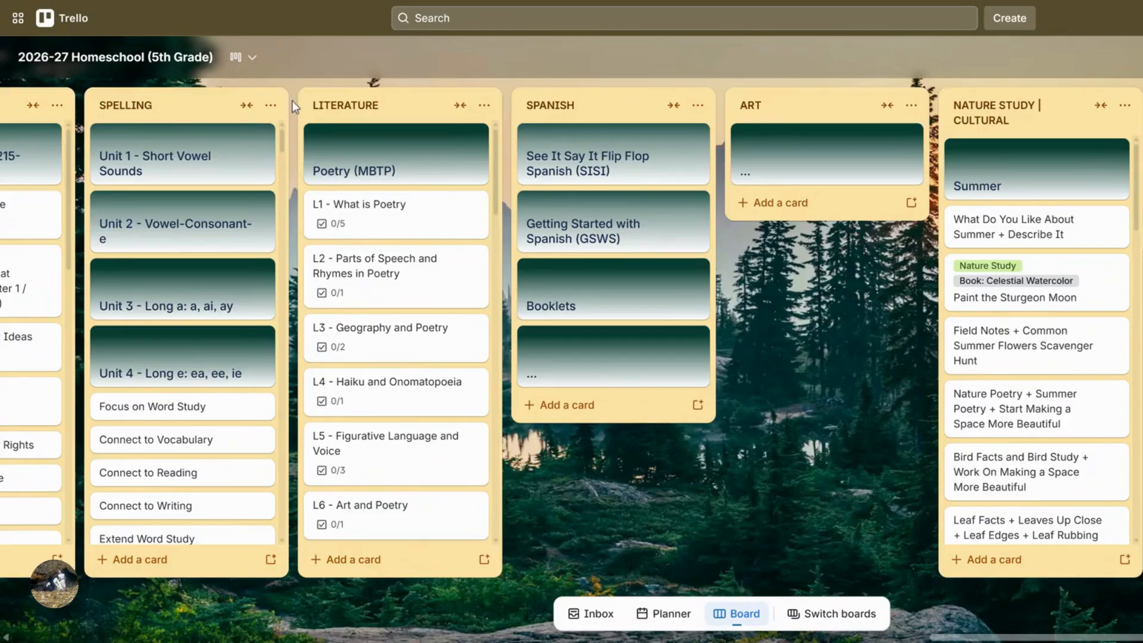
left_click(246, 106)
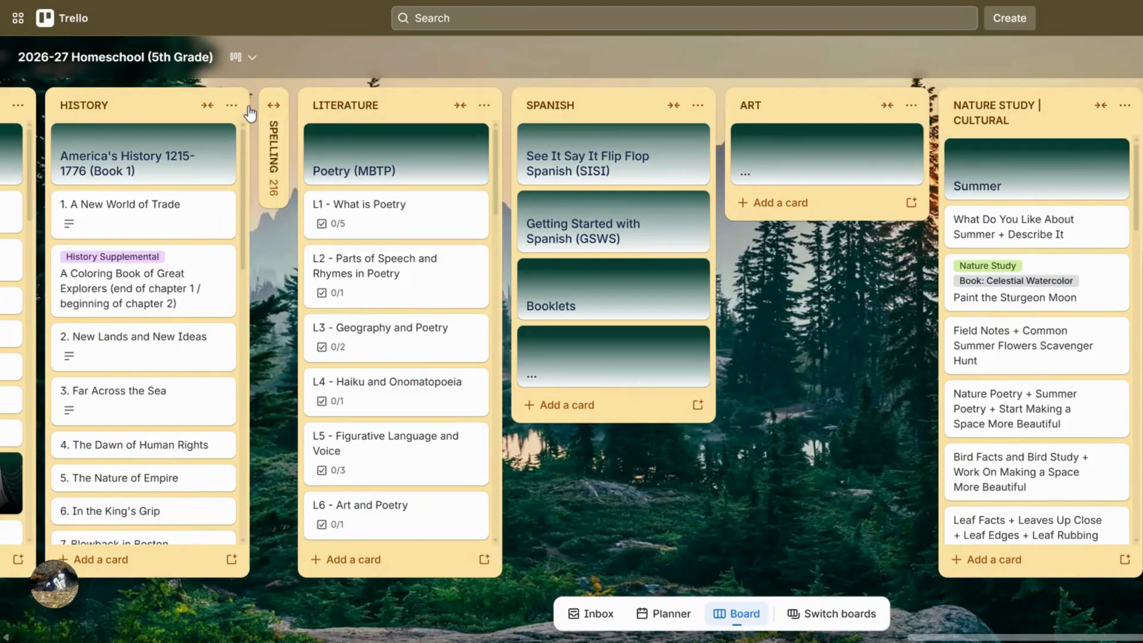
left_click(459, 108)
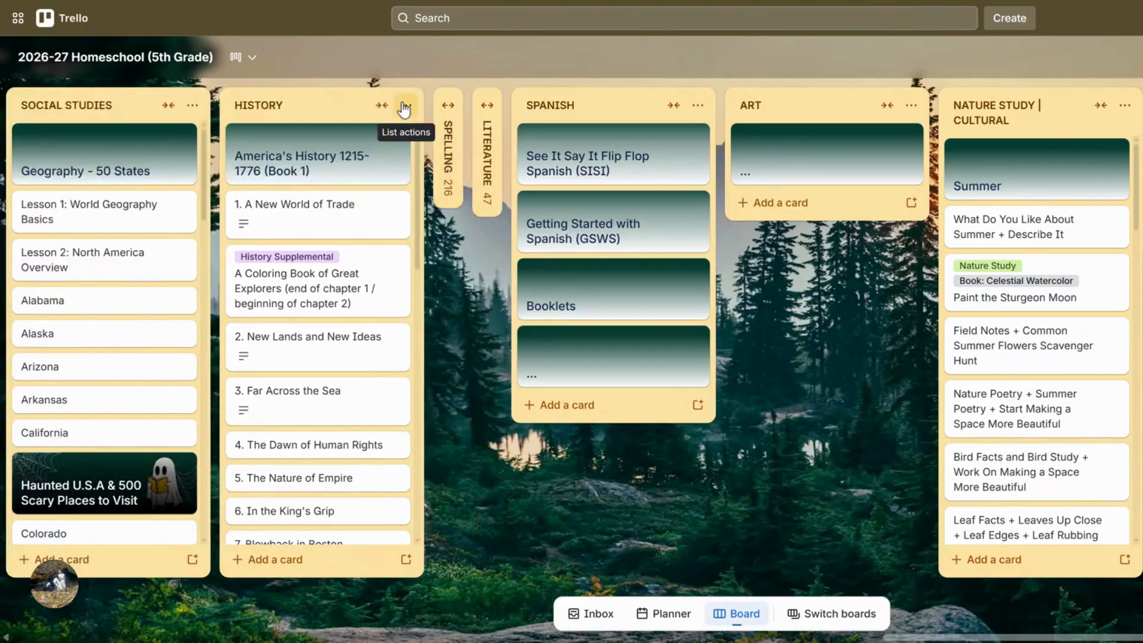
left_click(673, 105)
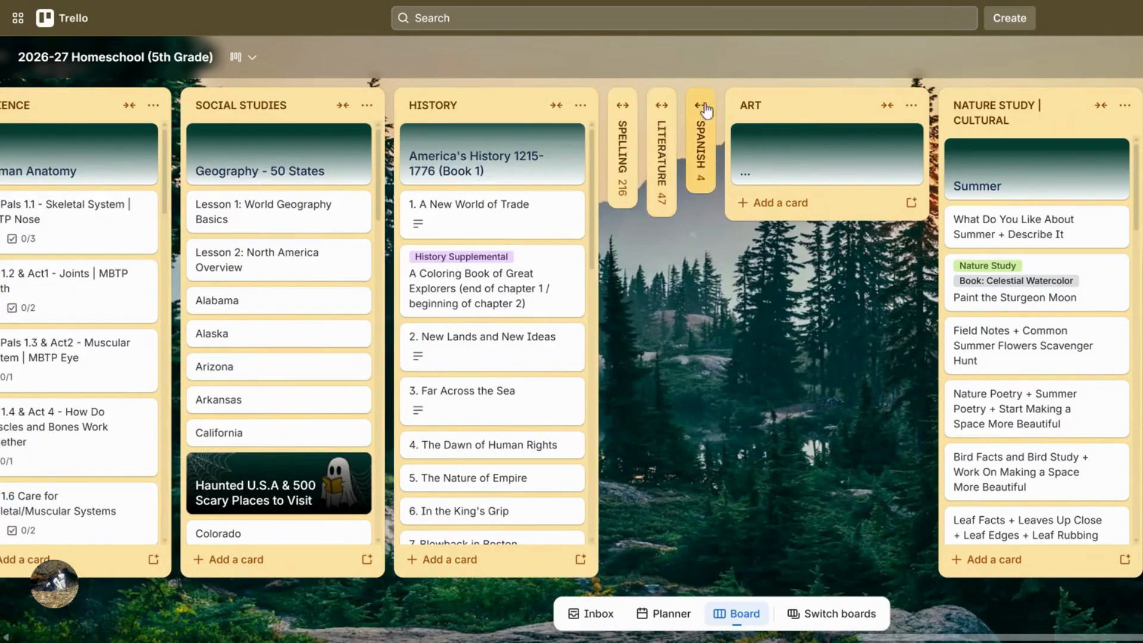
left_click(887, 105)
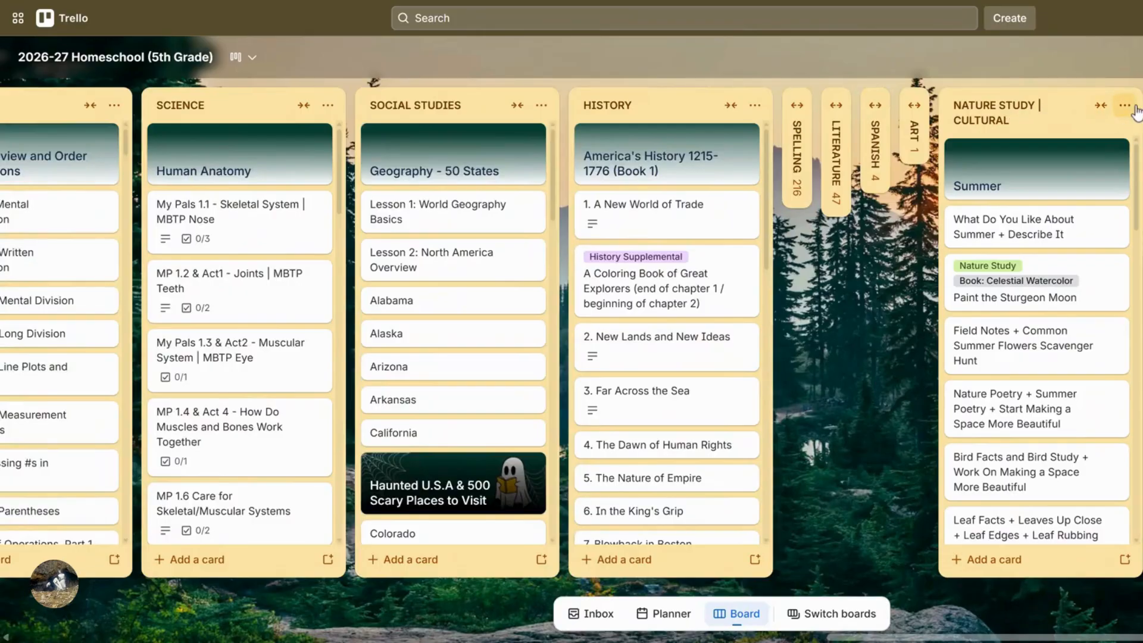
left_click(1101, 106)
Collapse the History, Science, Math, Grammar / Writing and Social Studies lists.
left_click(905, 105)
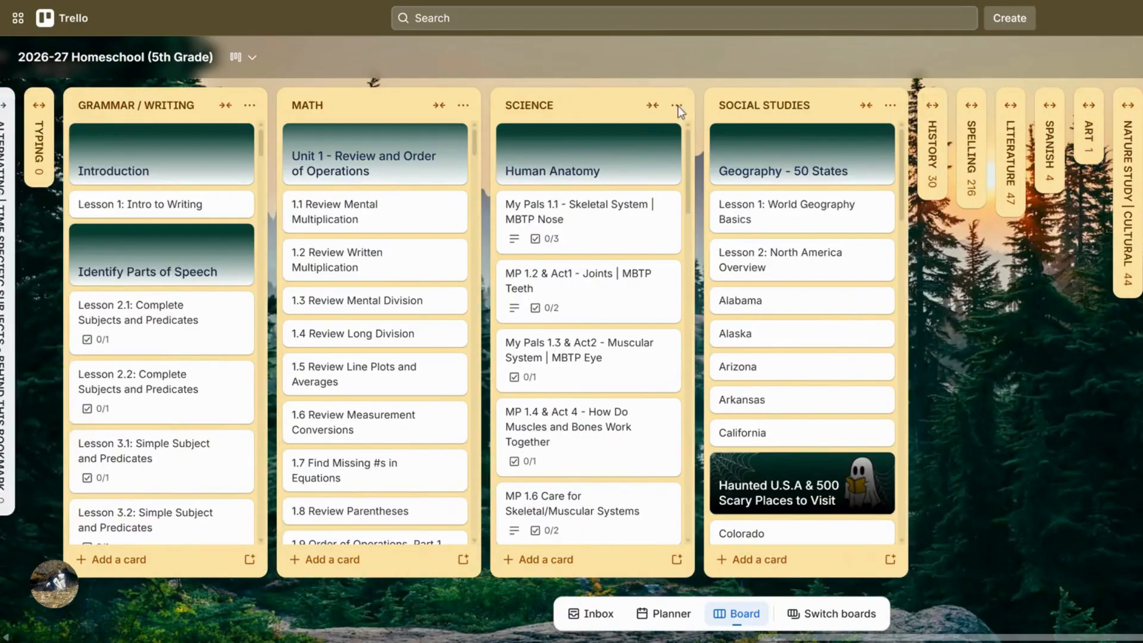
left_click(648, 105)
left_click(613, 105)
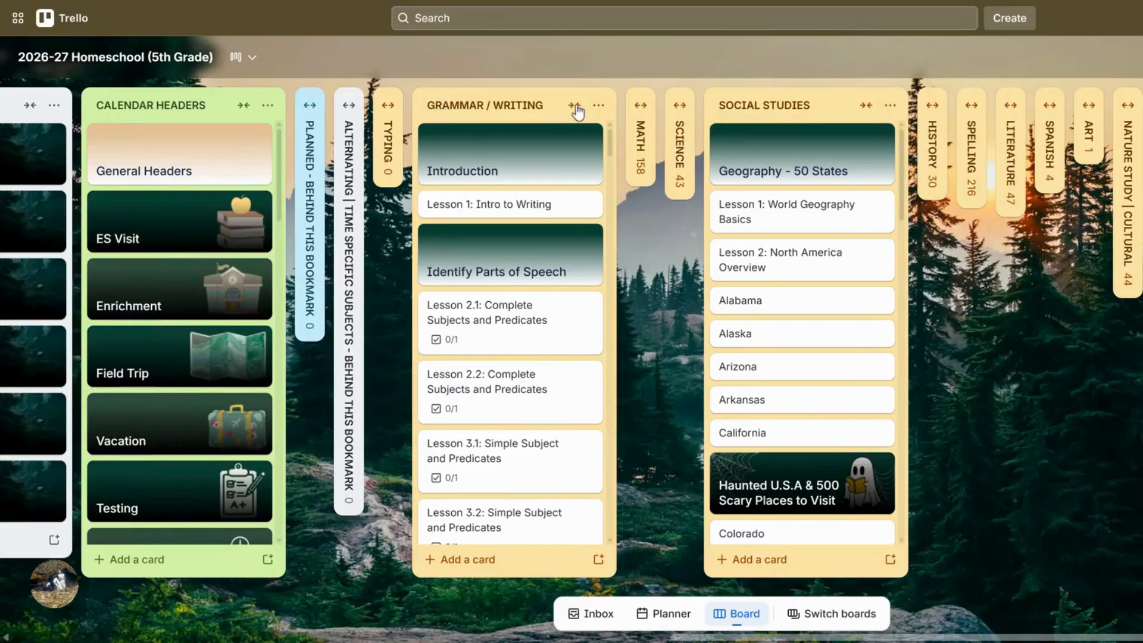
left_click(574, 105)
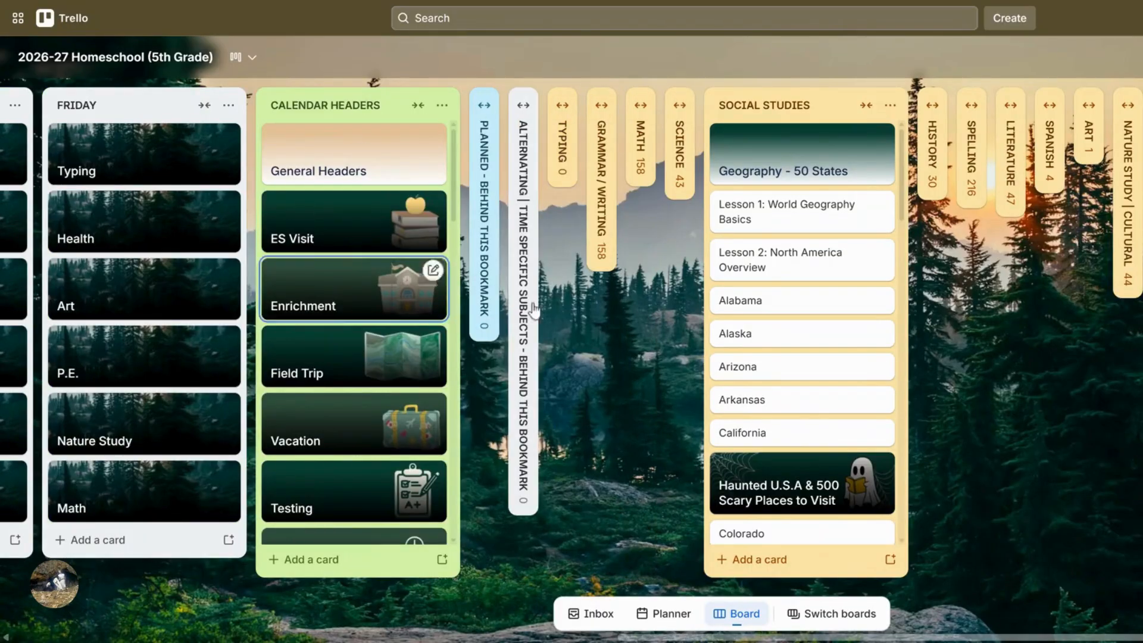
left_click(866, 105)
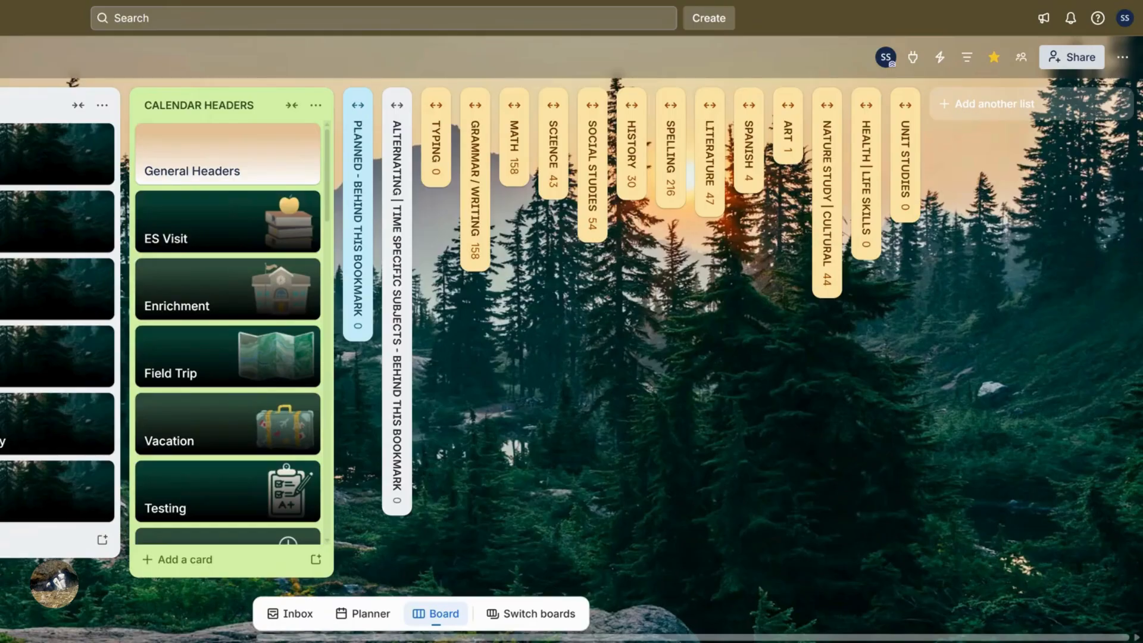
Add a new list named "Template List" at the end of the board.
left_click(993, 104)
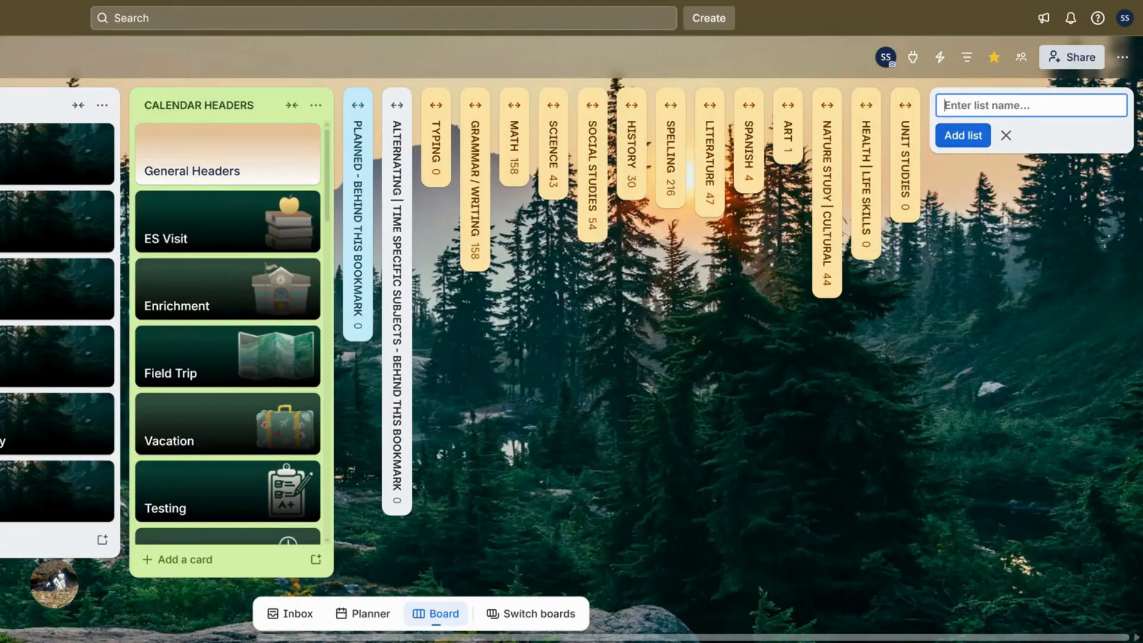
type("Template List")
left_click(971, 136)
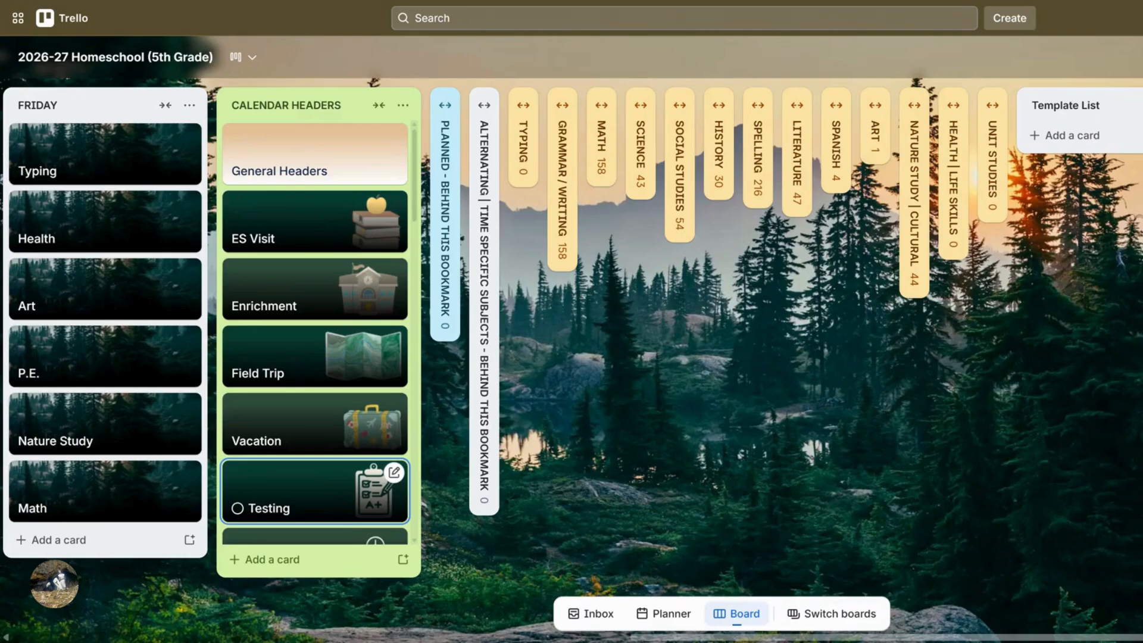
Collapse the To Do list at the start of the board, and expand the DONE list to inspect it before collapsing it.
left_click_drag(940, 637, 228, 613)
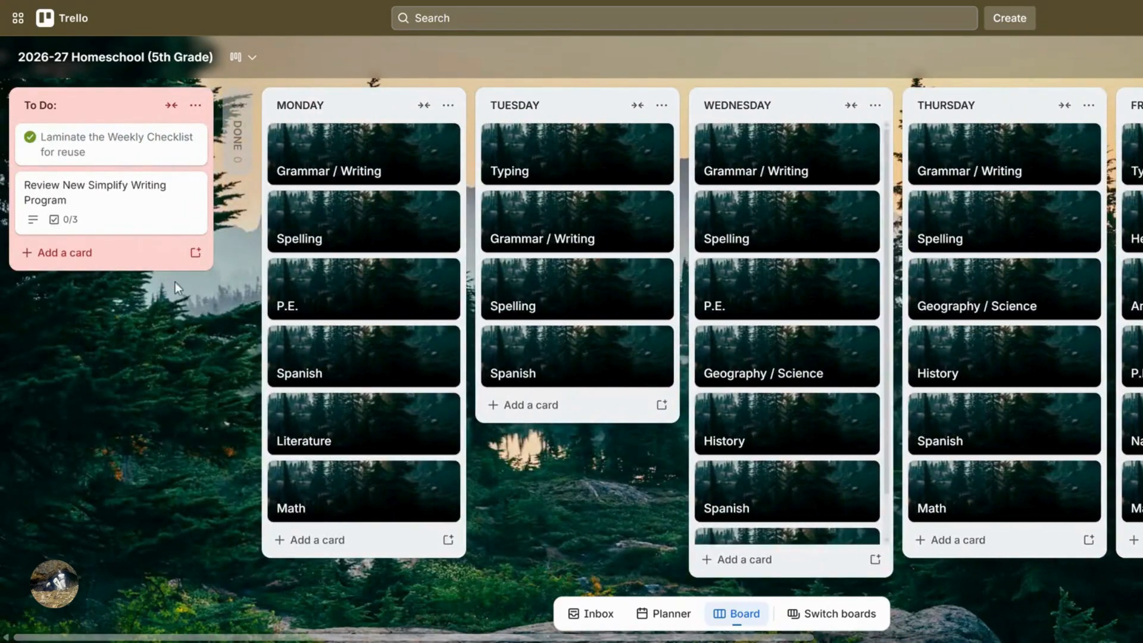
left_click(171, 106)
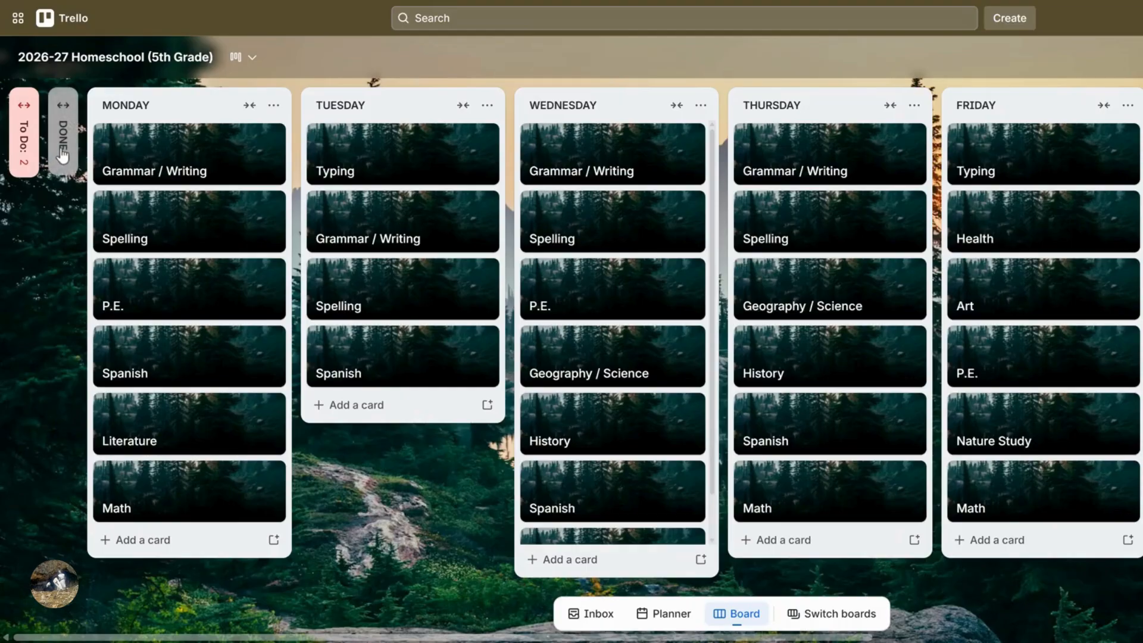
left_click(67, 108)
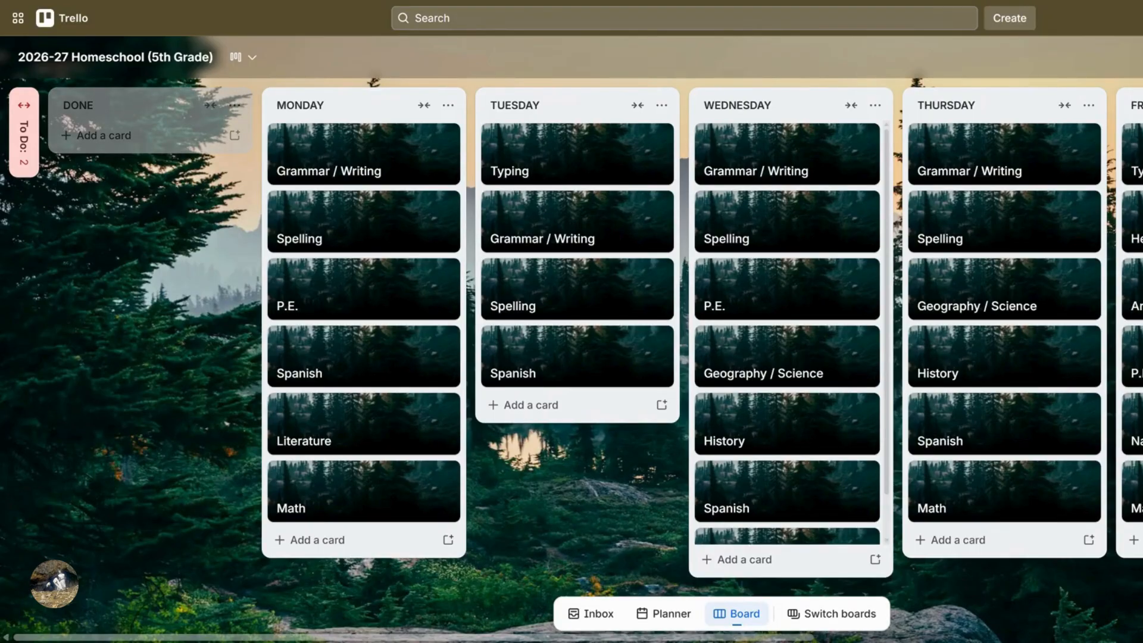
left_click(210, 105)
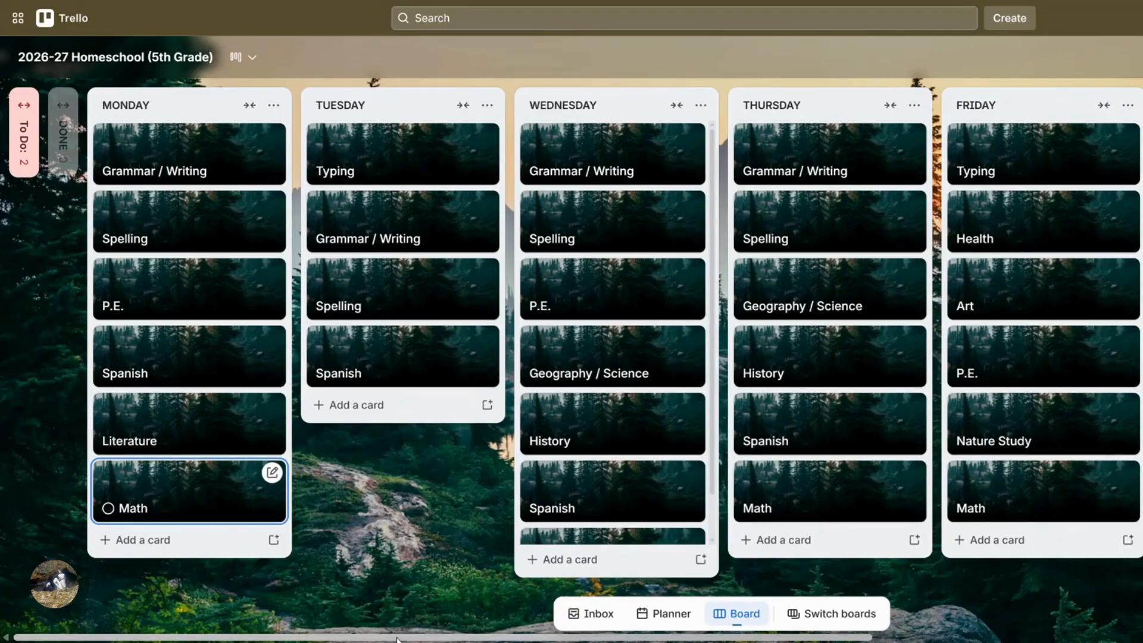
Examine the Calendar Headers list's general, plain and holiday header cards.
scroll(396, 639, "right", 5)
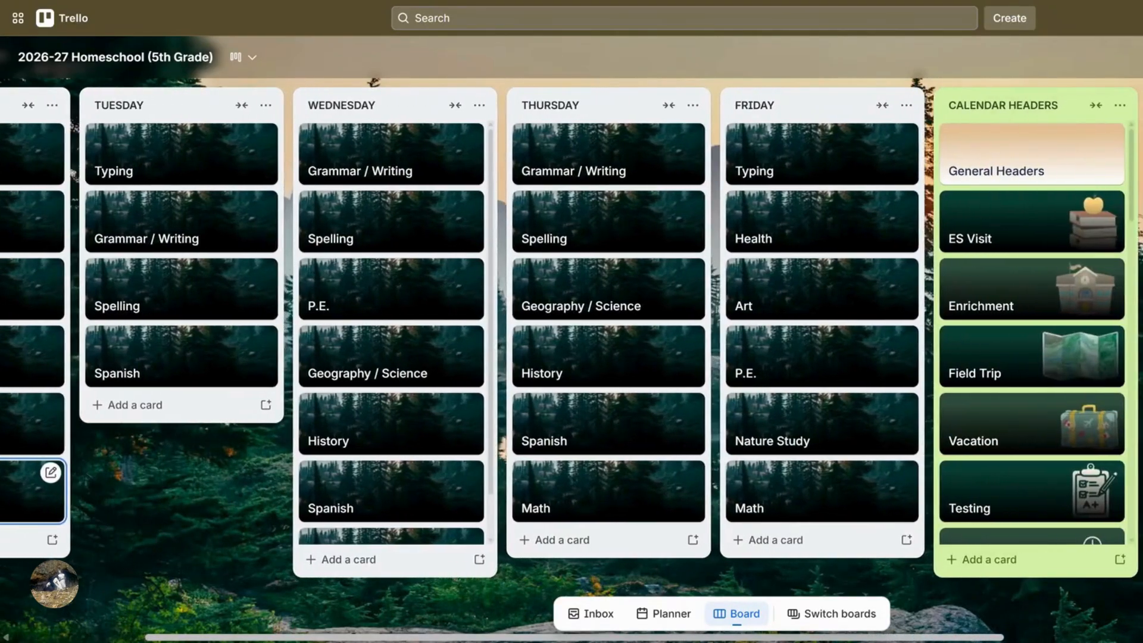
scroll(572, 334, "right", 3)
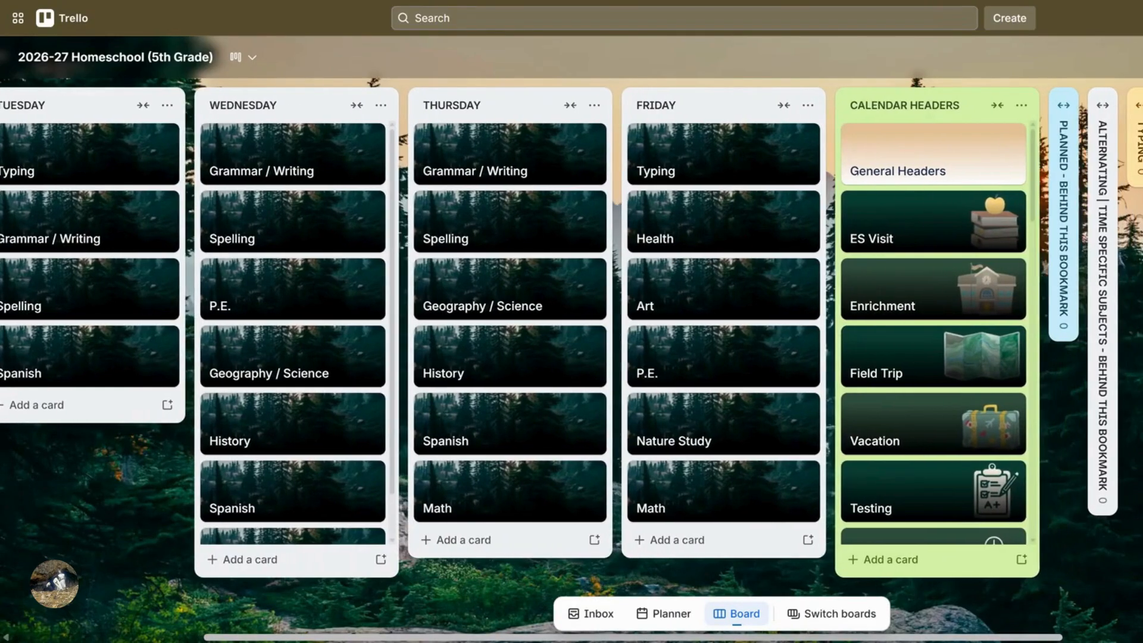
scroll(572, 334, "right", 3)
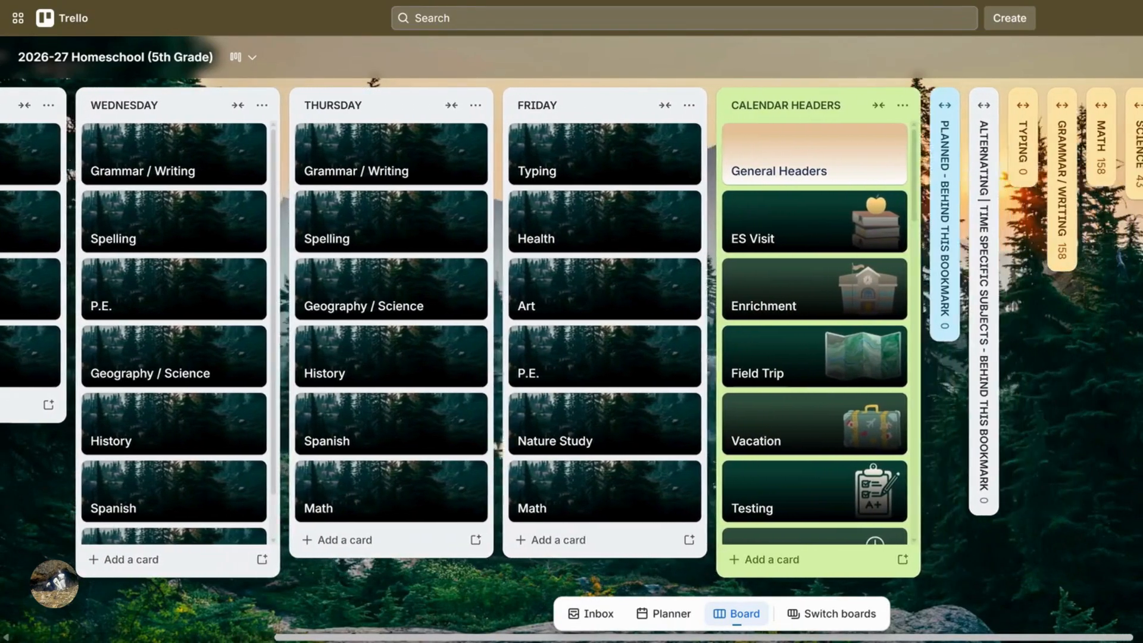
scroll(572, 333, "right", 10)
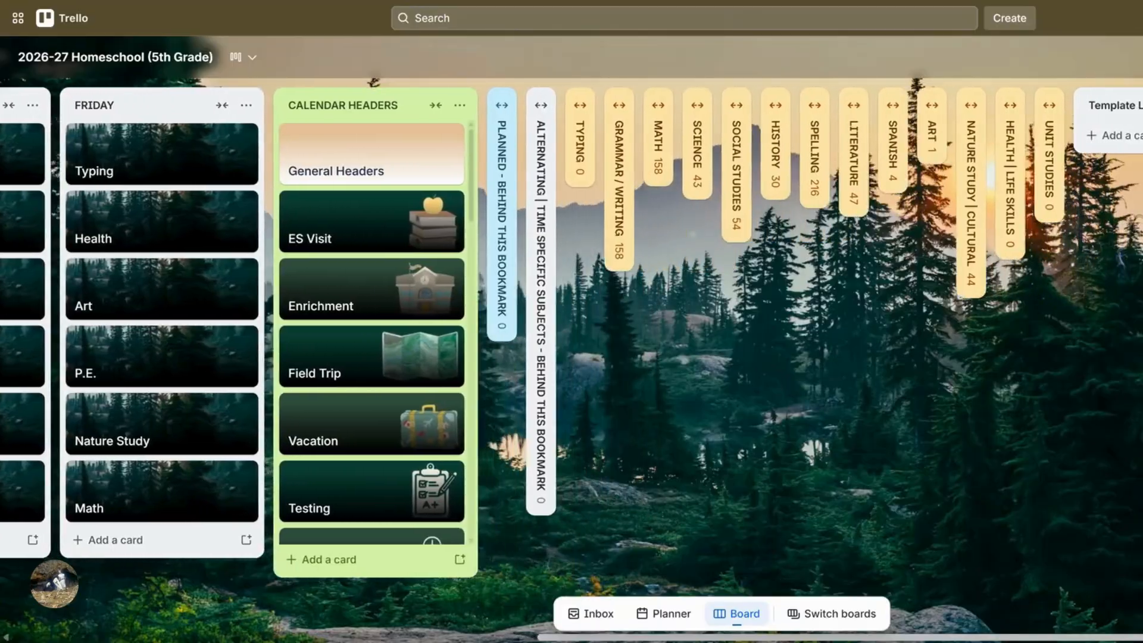
scroll(968, 524, "right", 1)
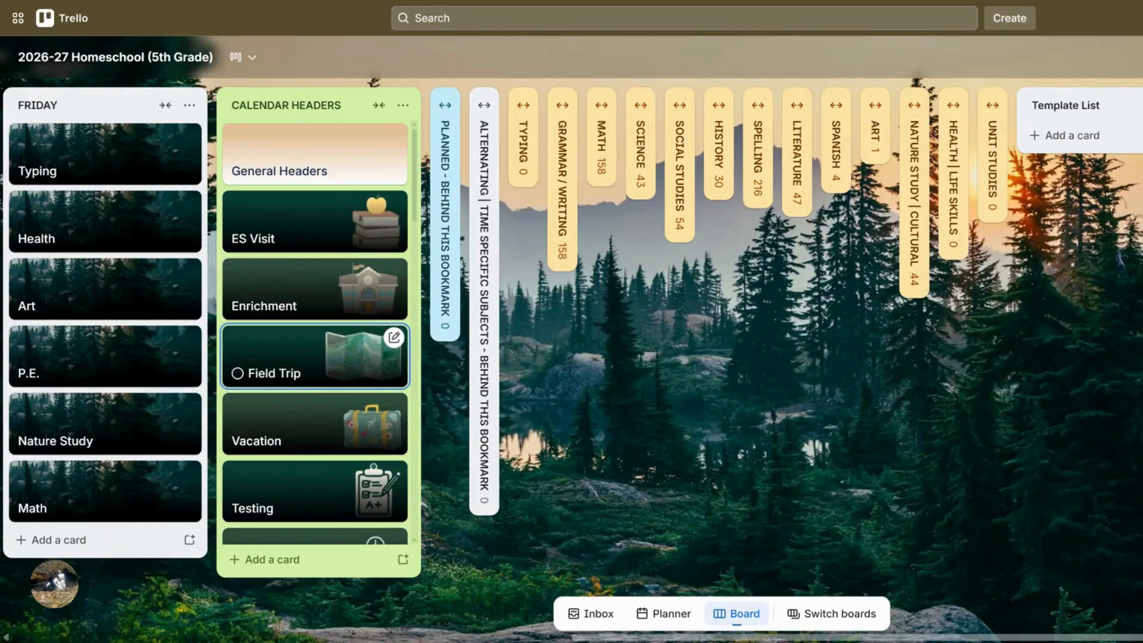
scroll(298, 383, "down", 1)
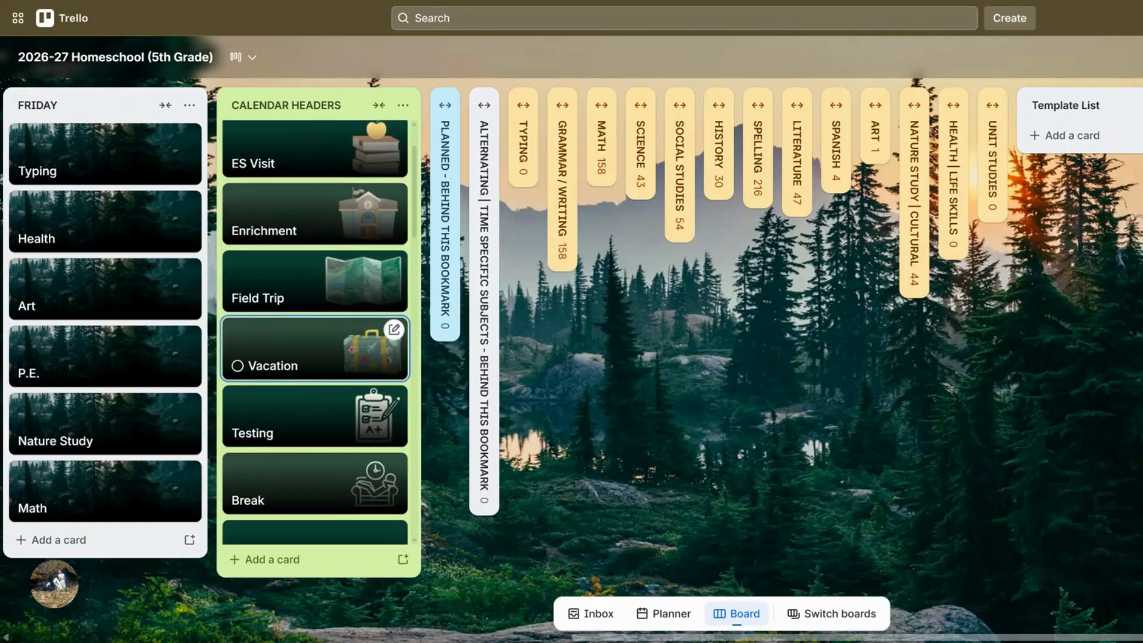
scroll(302, 383, "down", 2)
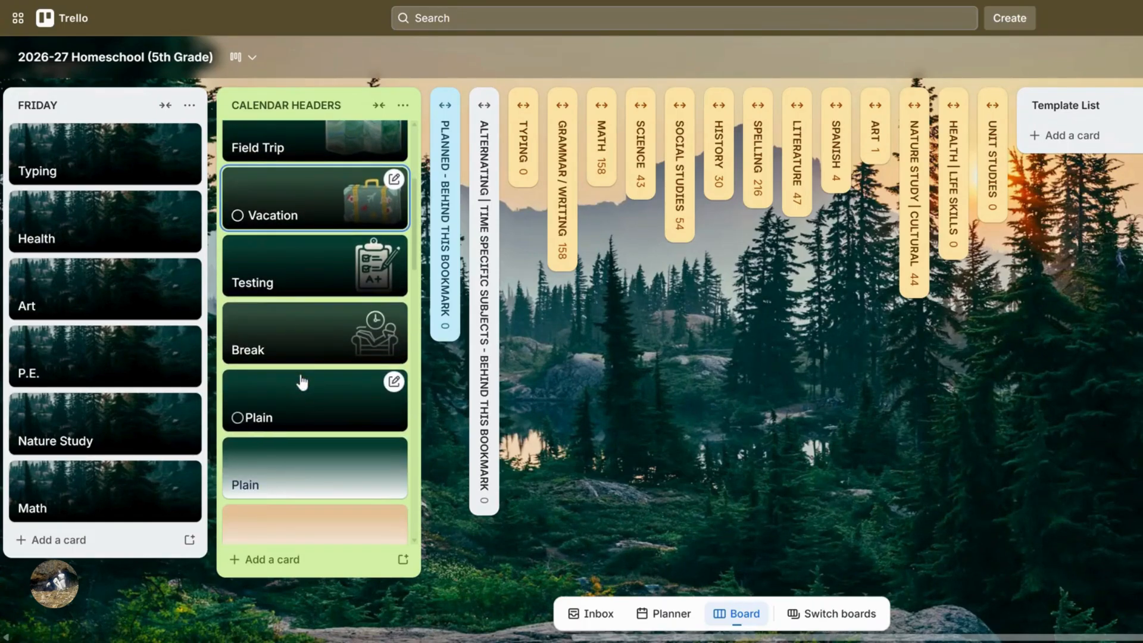
scroll(302, 383, "down", 1)
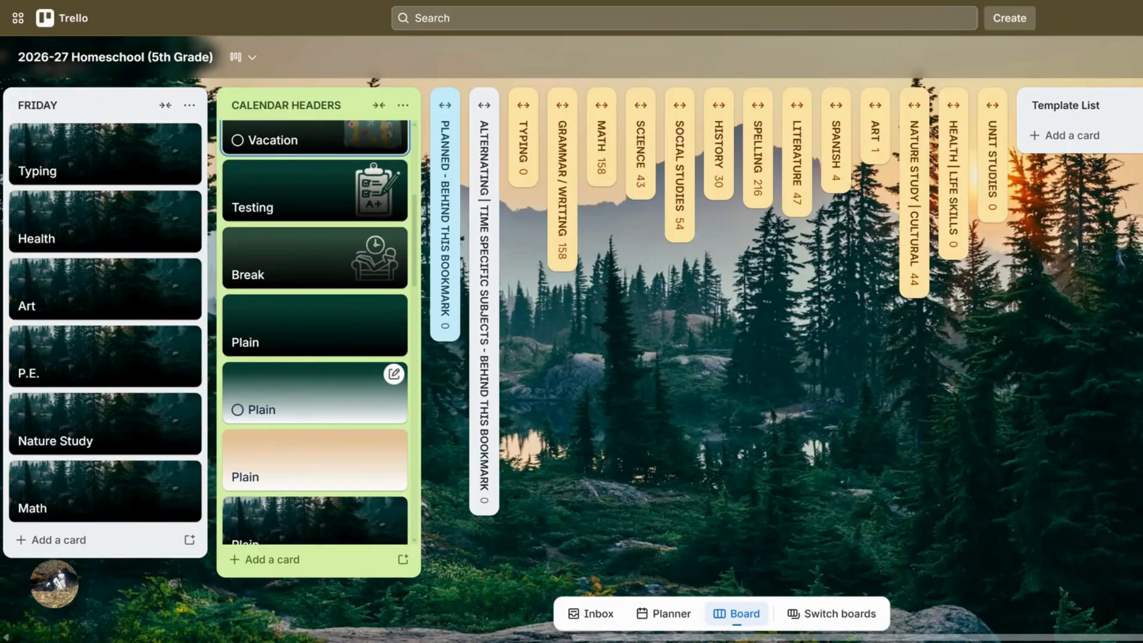
scroll(301, 383, "down", 4)
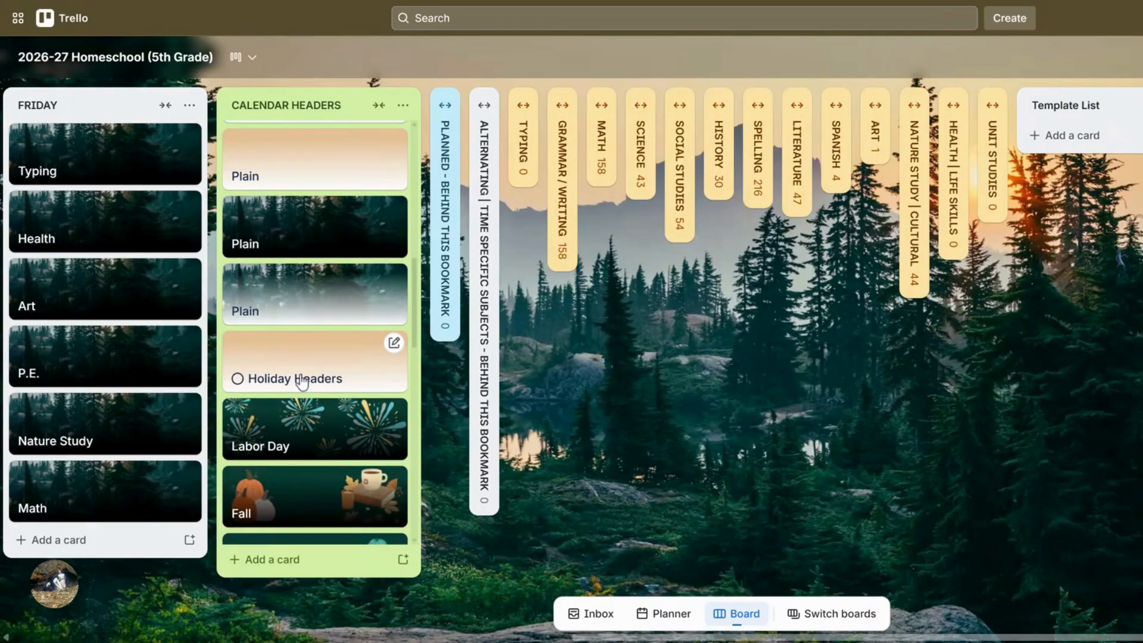
scroll(302, 383, "down", 1)
scroll(301, 383, "up", 1)
scroll(302, 383, "down", 2)
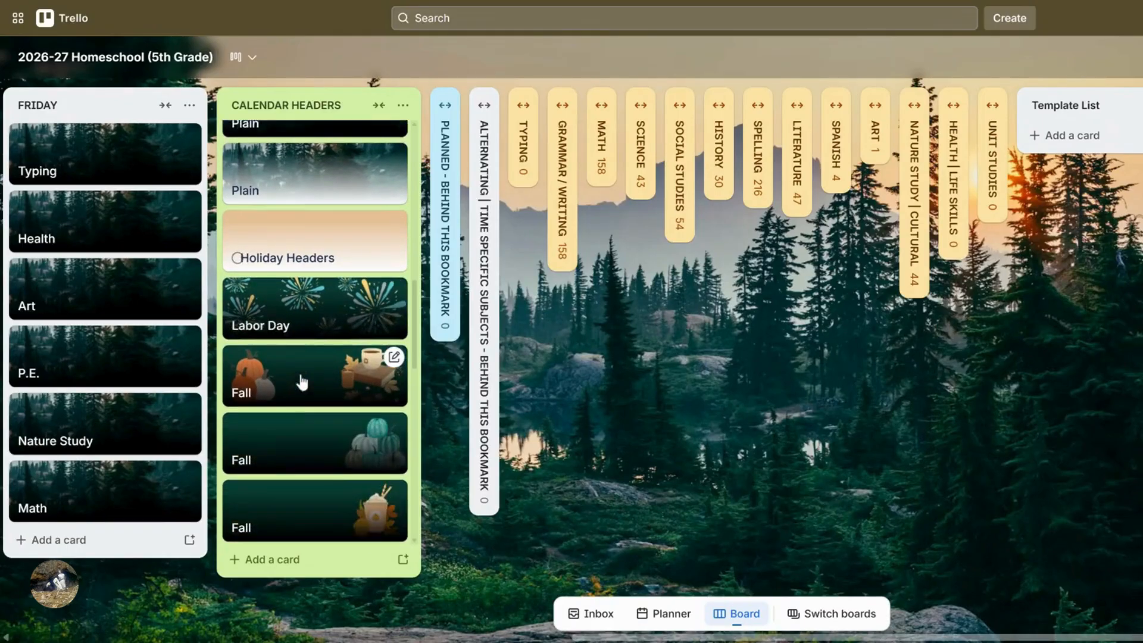
scroll(301, 383, "up", 2)
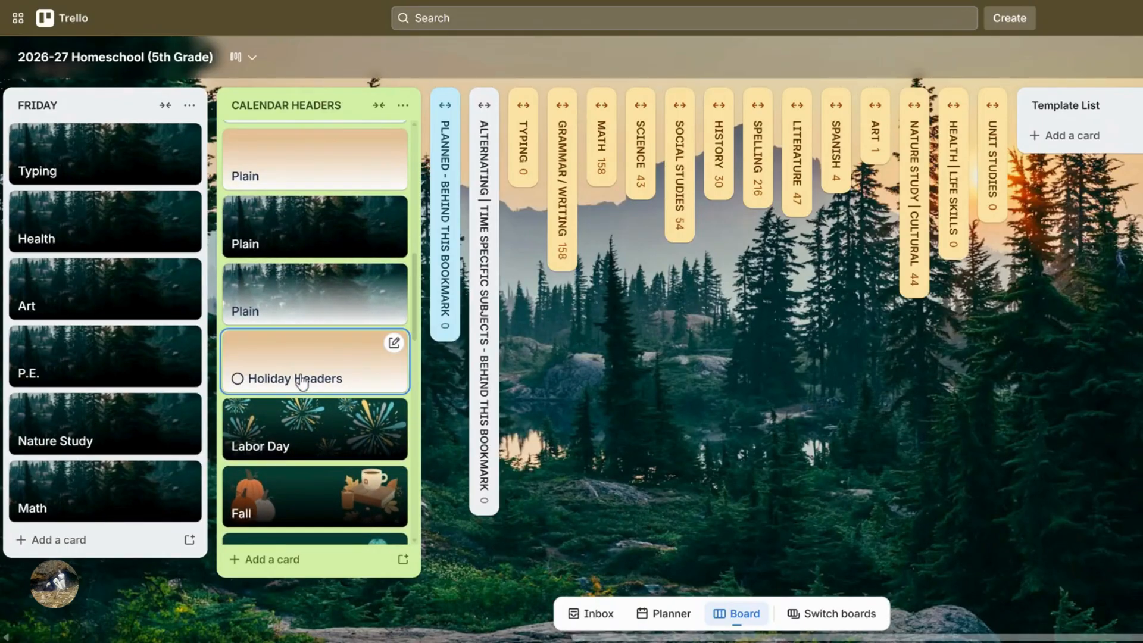
Examine the rest of the Calendar Headers list, from the Testing and Break headers through the seasonal holidays to Last Day of School.
scroll(305, 357, "up", 1)
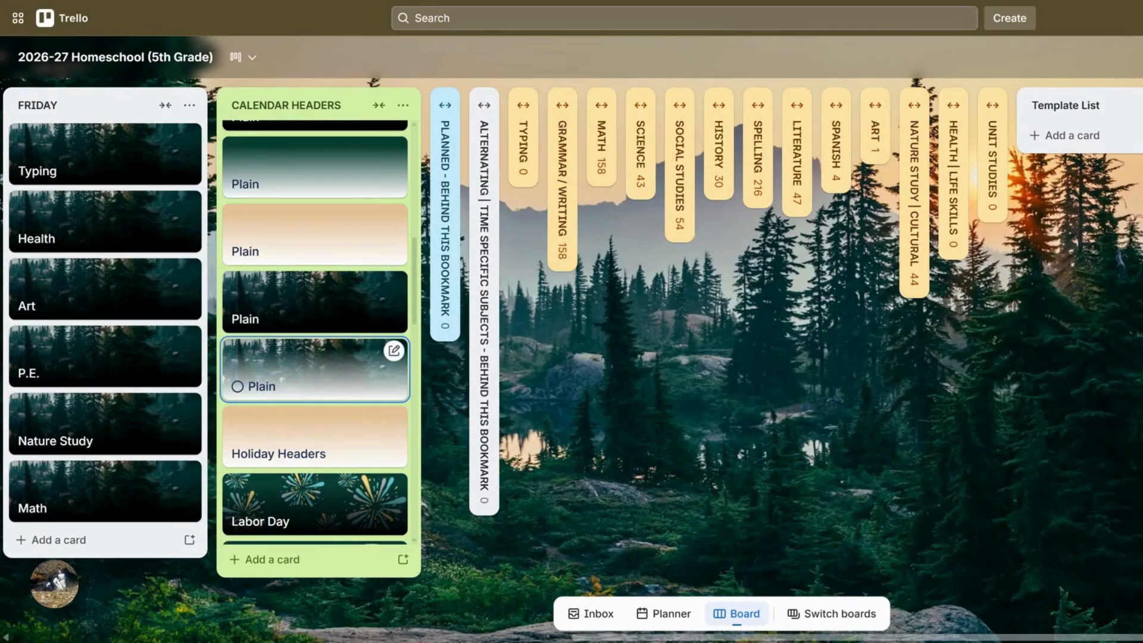
scroll(302, 309, "up", 3)
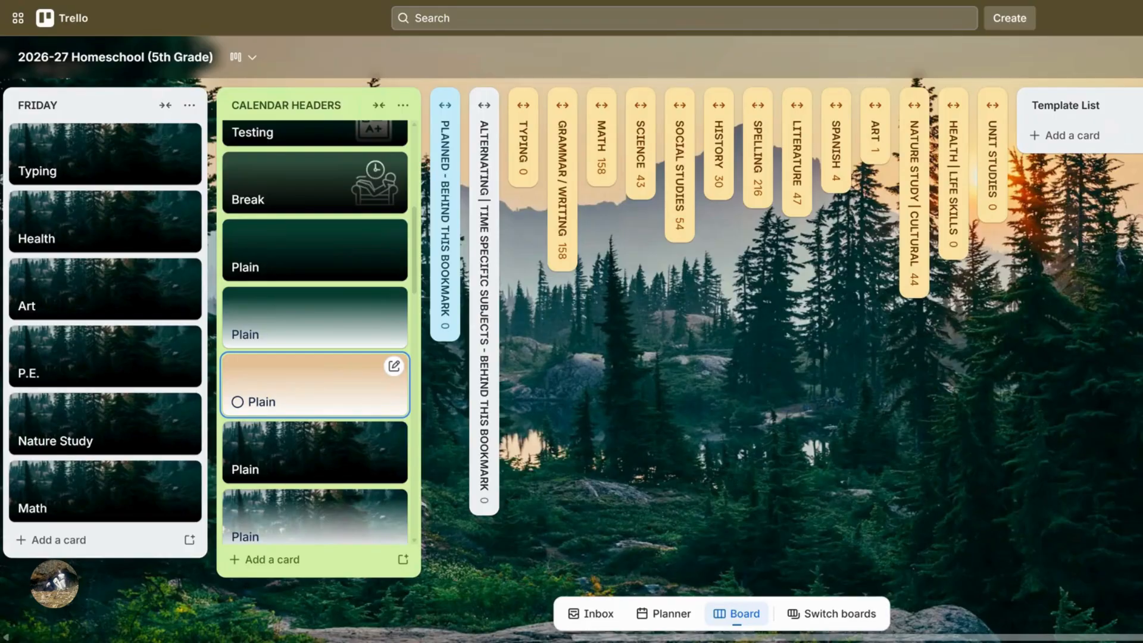
scroll(303, 386, "up", 2)
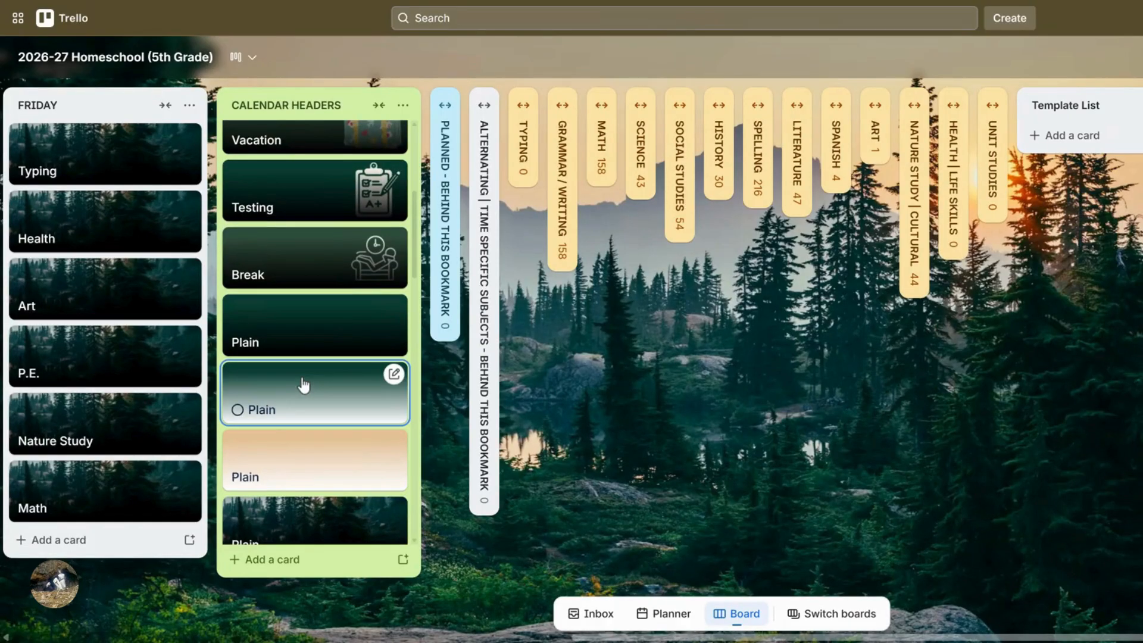
scroll(302, 385, "up", 2)
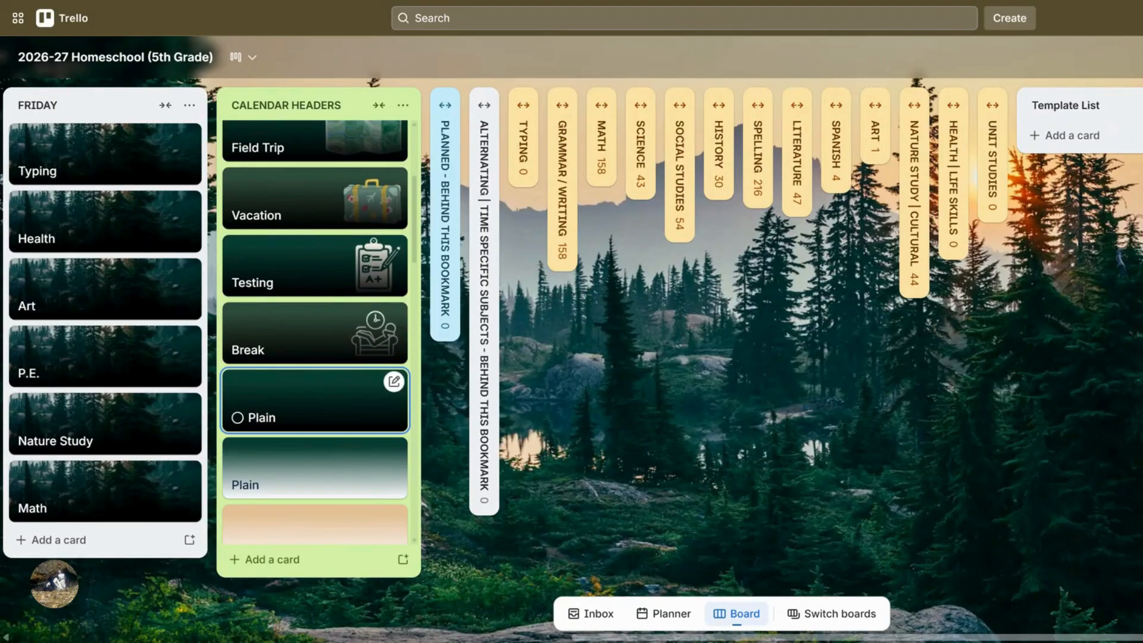
scroll(304, 387, "down", 9)
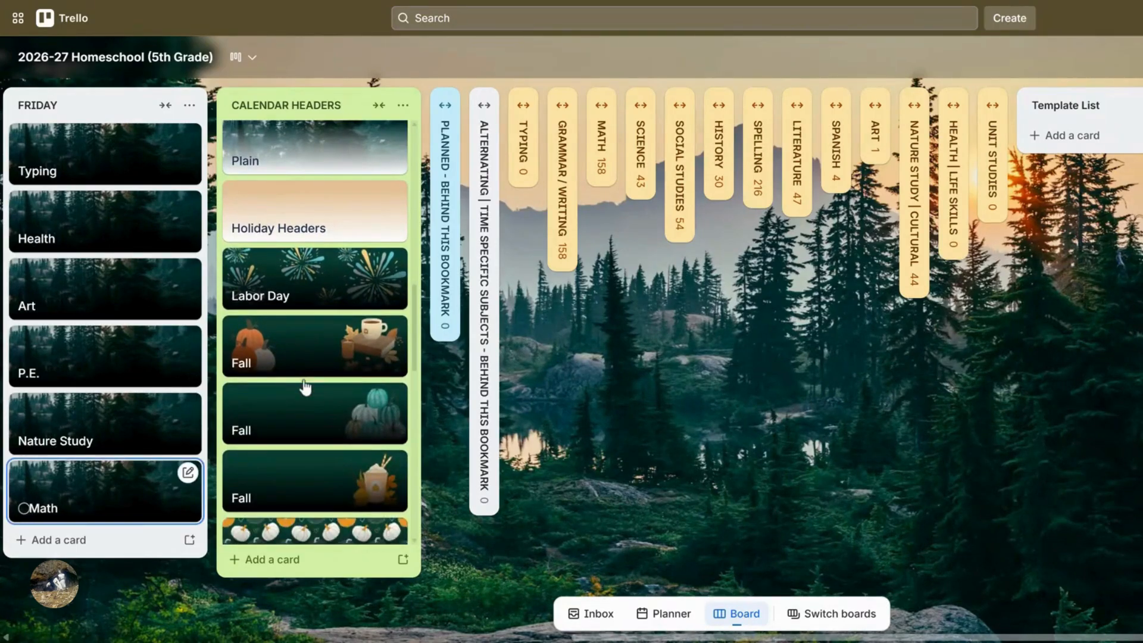
scroll(298, 435, "down", 5)
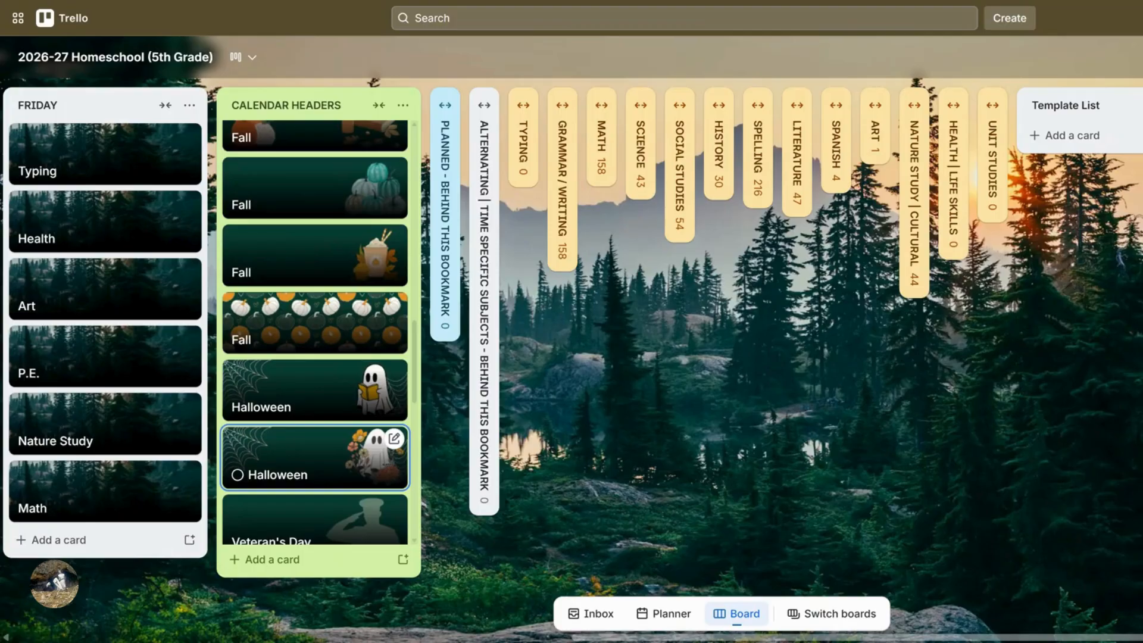
scroll(246, 471, "down", 10)
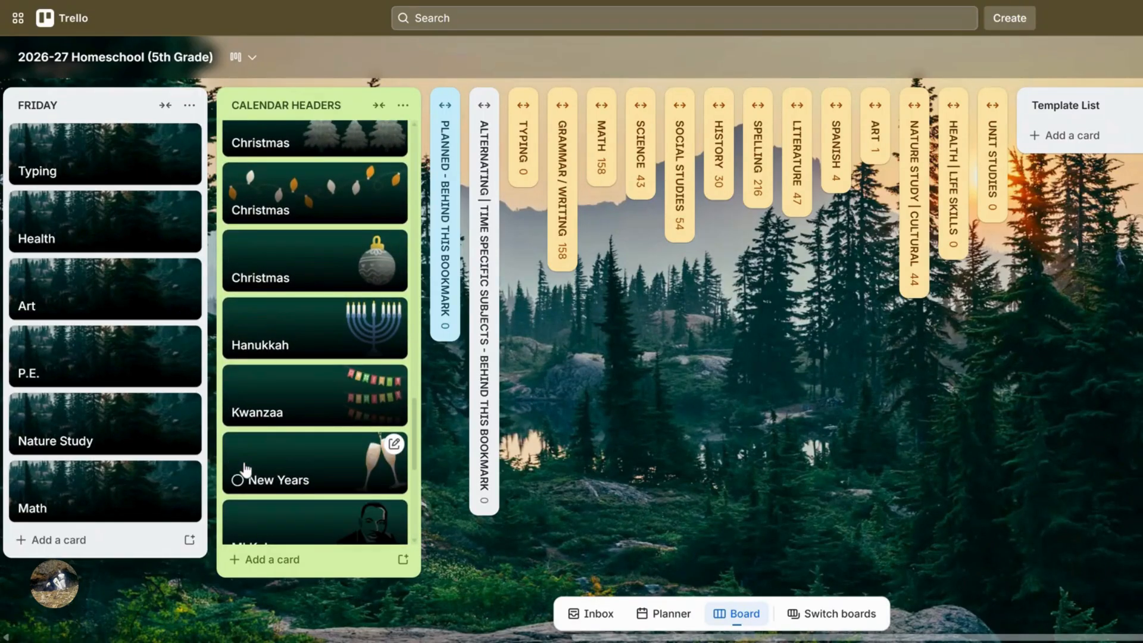
scroll(246, 471, "down", 5)
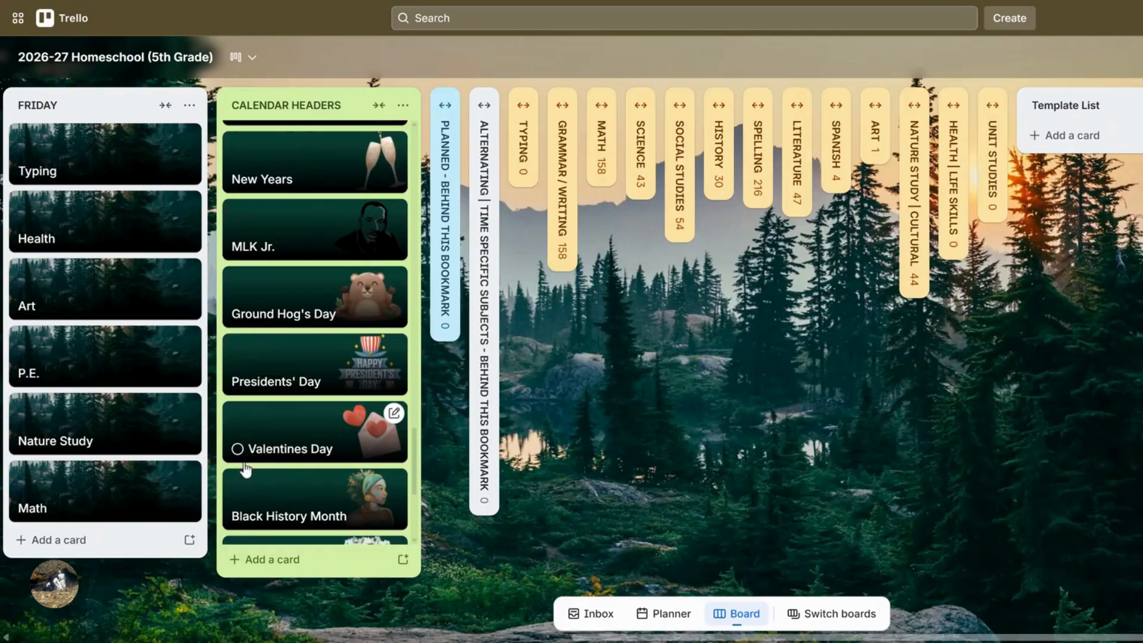
scroll(246, 470, "down", 5)
scroll(246, 470, "down", 5)
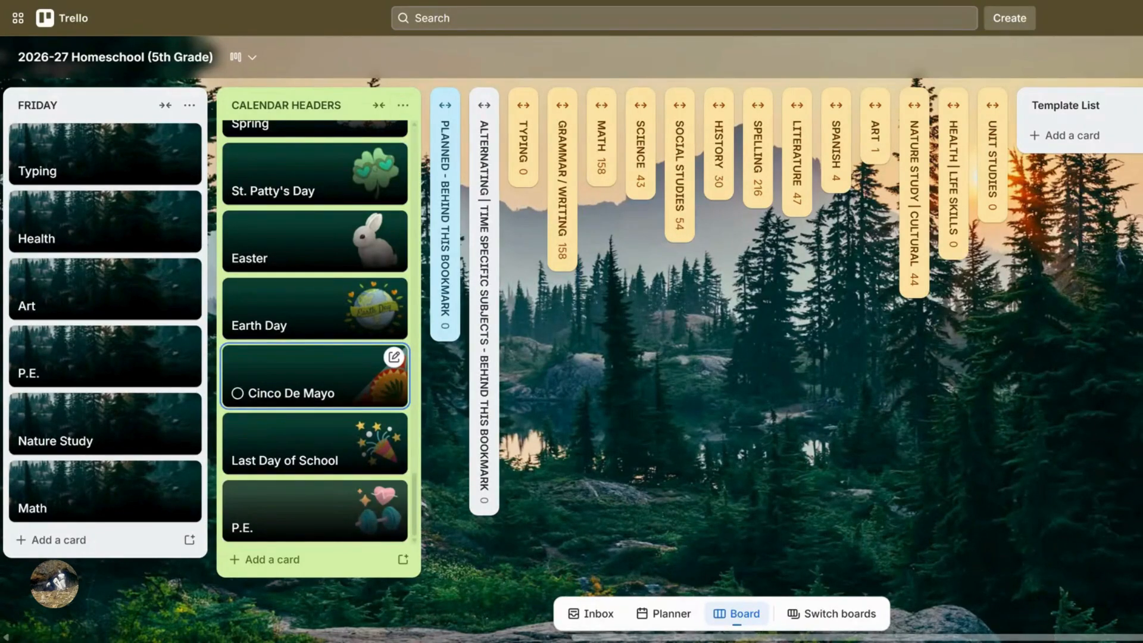
Expand the collapsed Typing, Grammar / Writing, Math and Science lists.
left_click(522, 120)
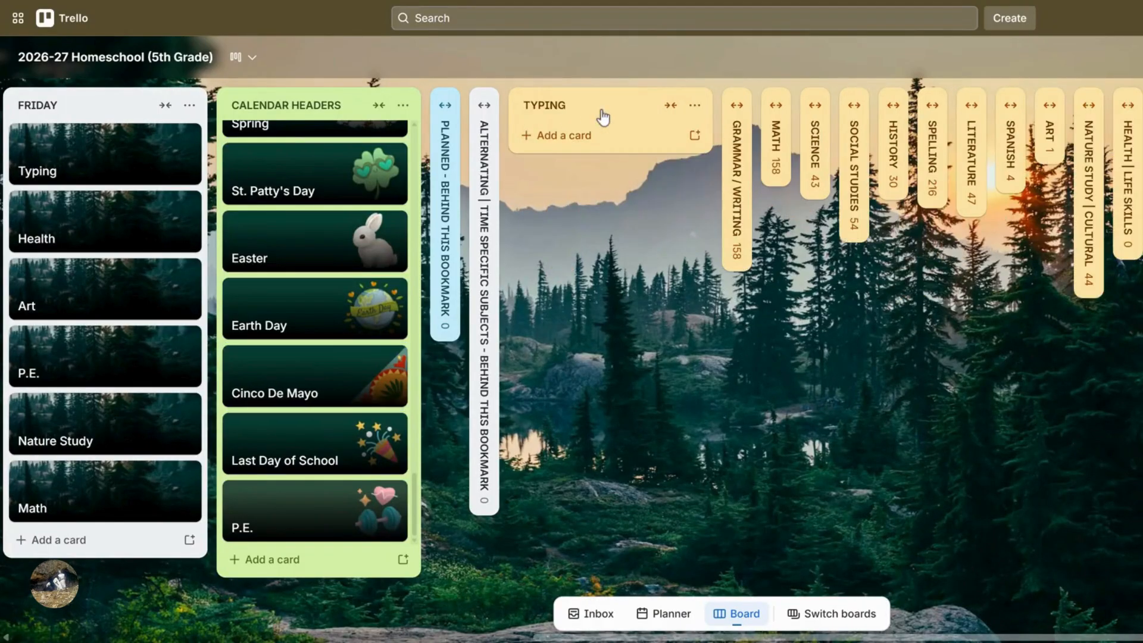
left_click(736, 110)
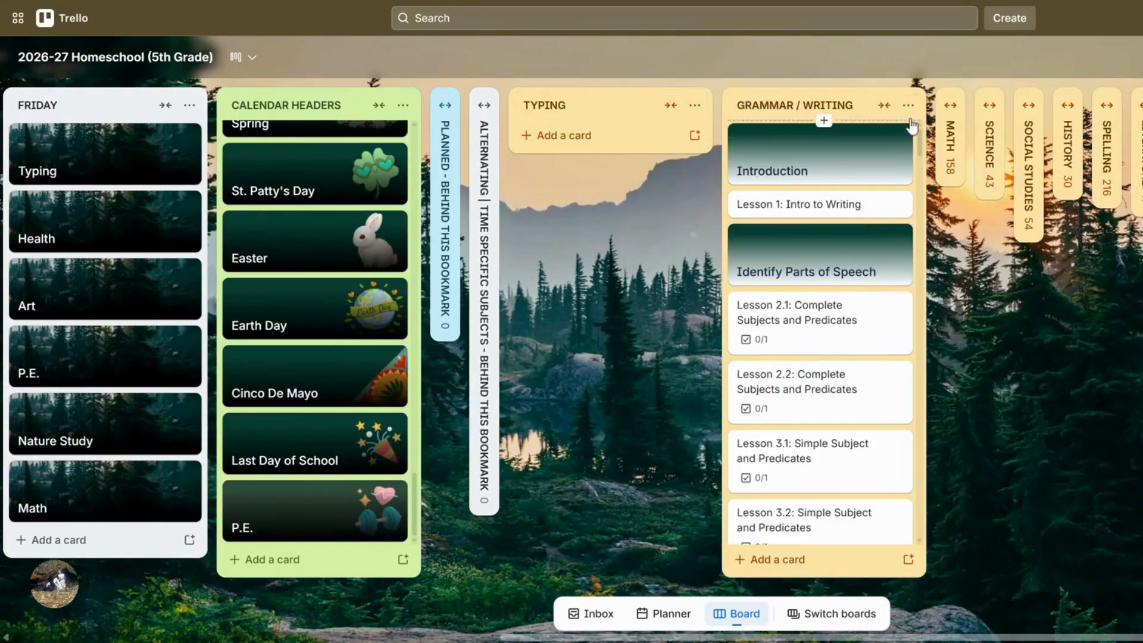
left_click(953, 107)
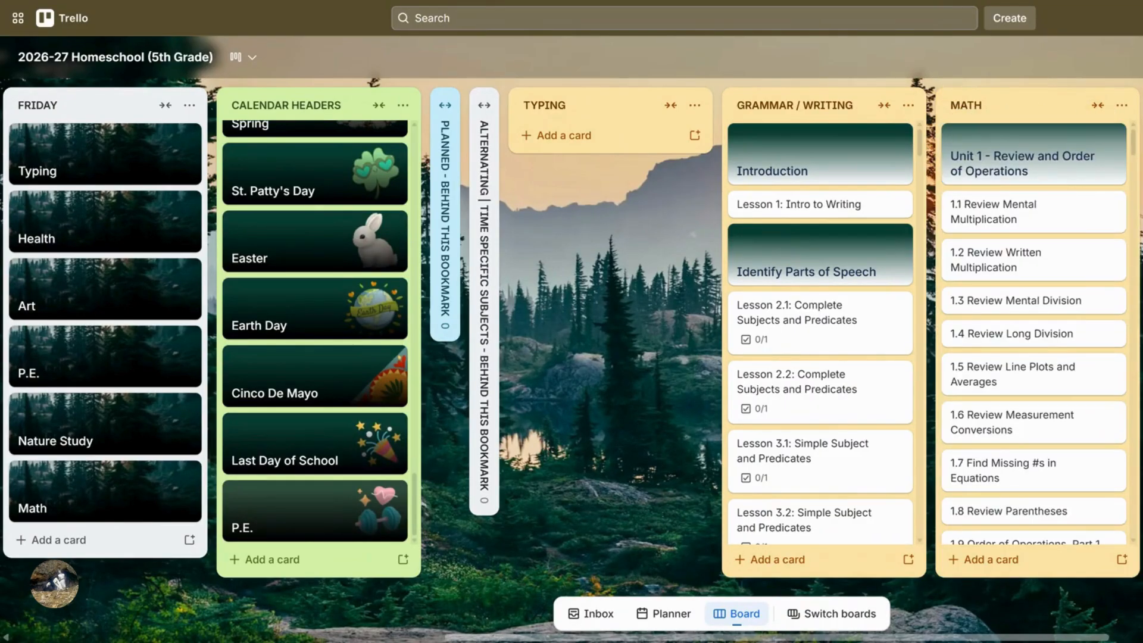
left_click_drag(484, 637, 742, 638)
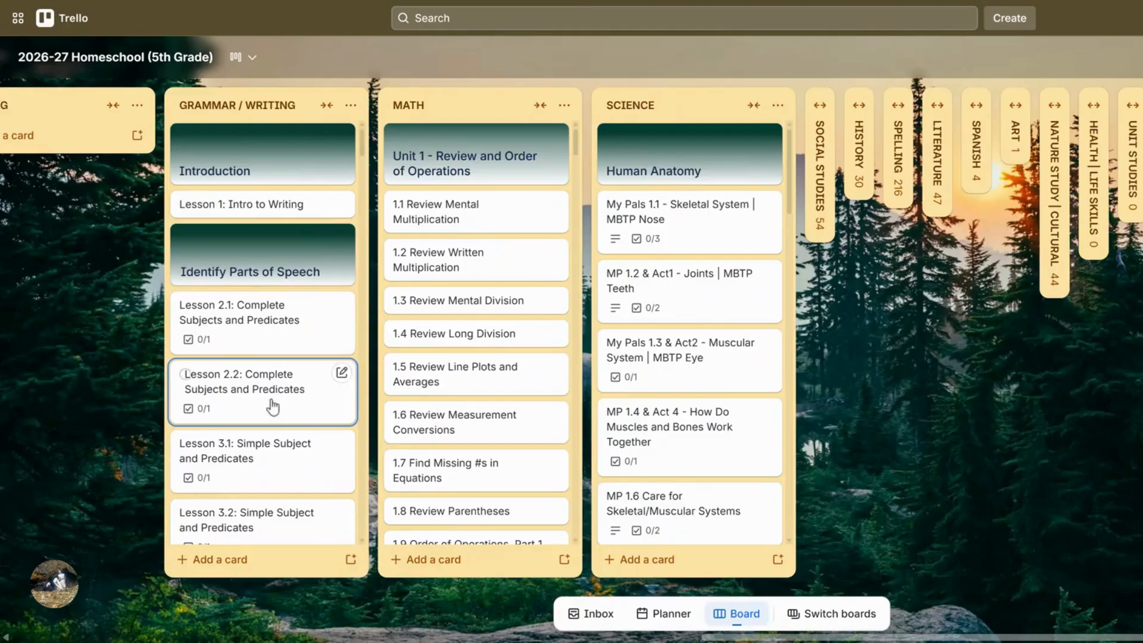
Examine how the Grammar / Writing list groups its lesson and assessment cards under section headers, and return to its start.
scroll(276, 330, "down", 10)
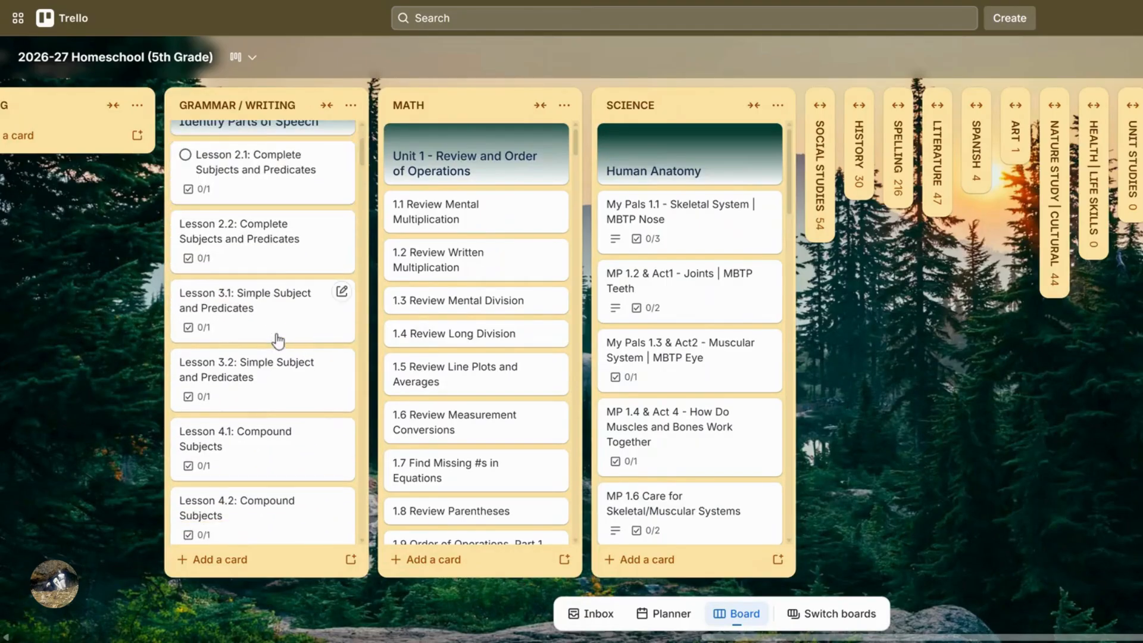
scroll(277, 343, "down", 20)
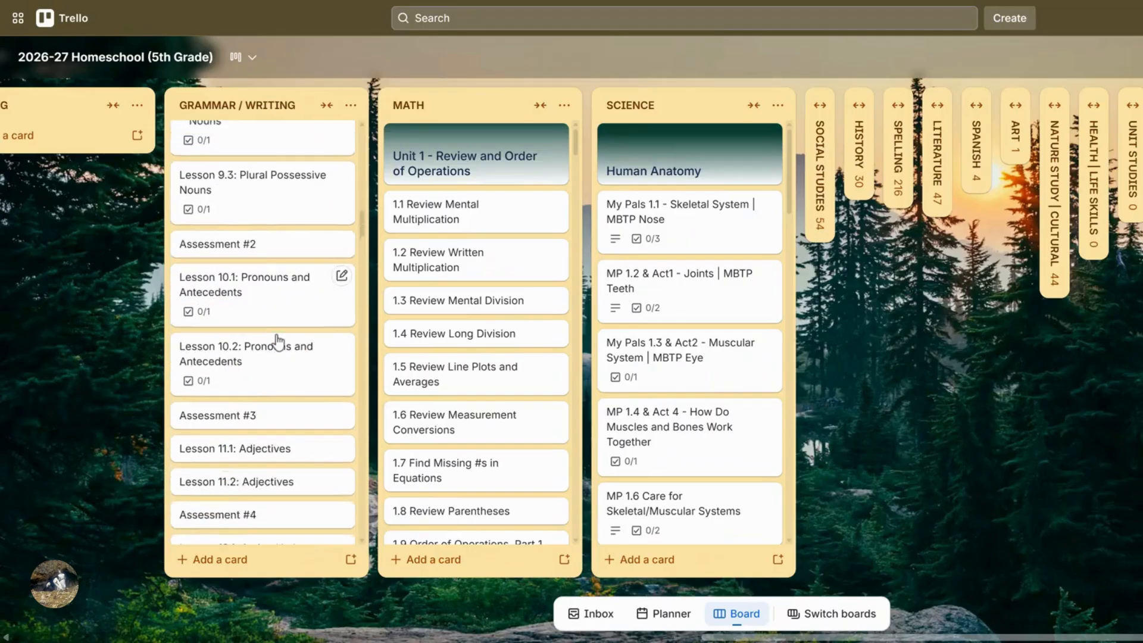
scroll(277, 342, "down", 15)
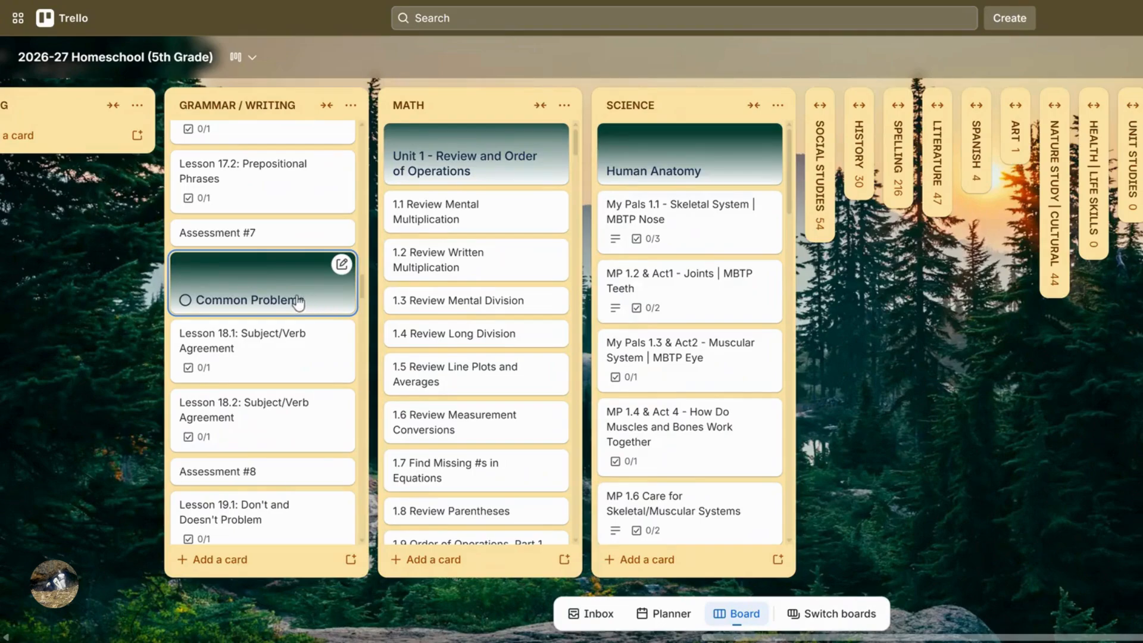
scroll(296, 315, "down", 10)
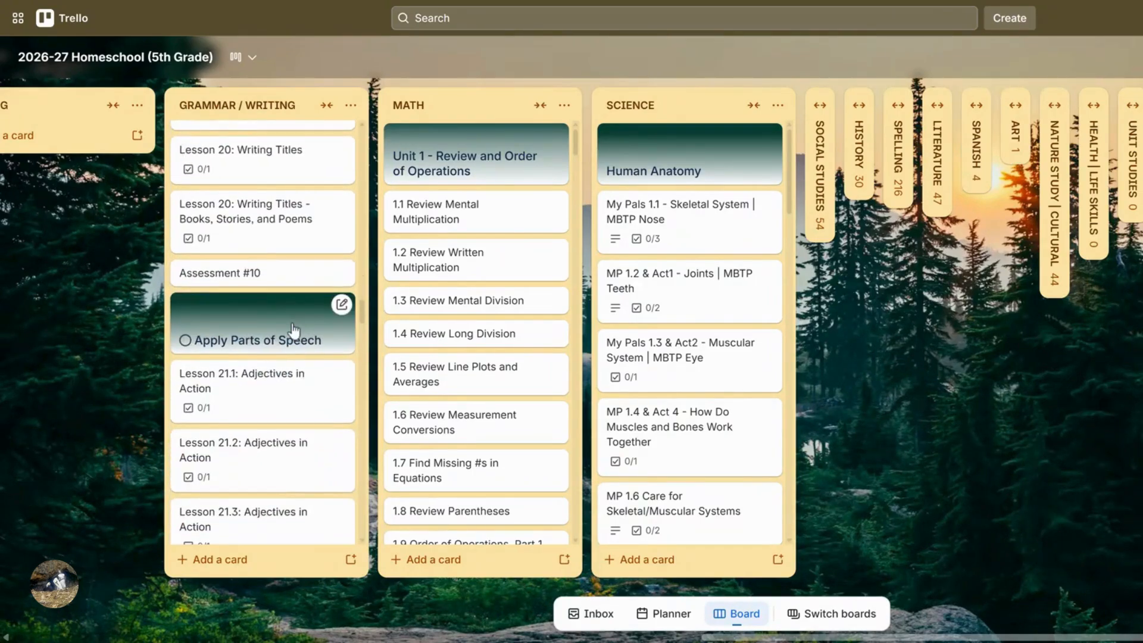
scroll(267, 310, "down", 5)
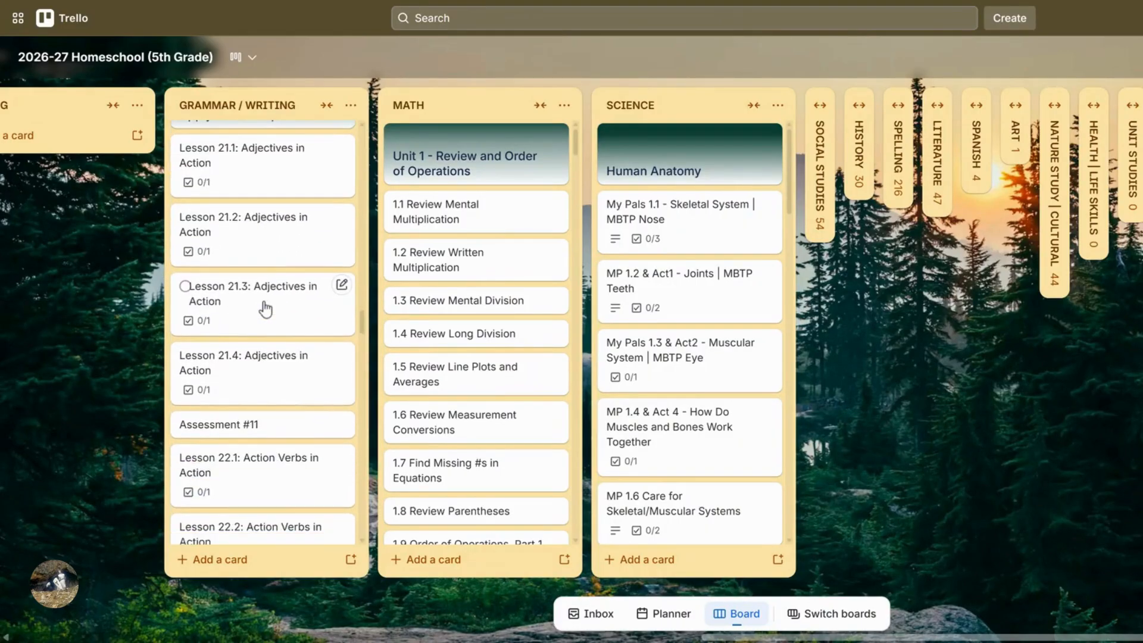
scroll(268, 335, "up", 15)
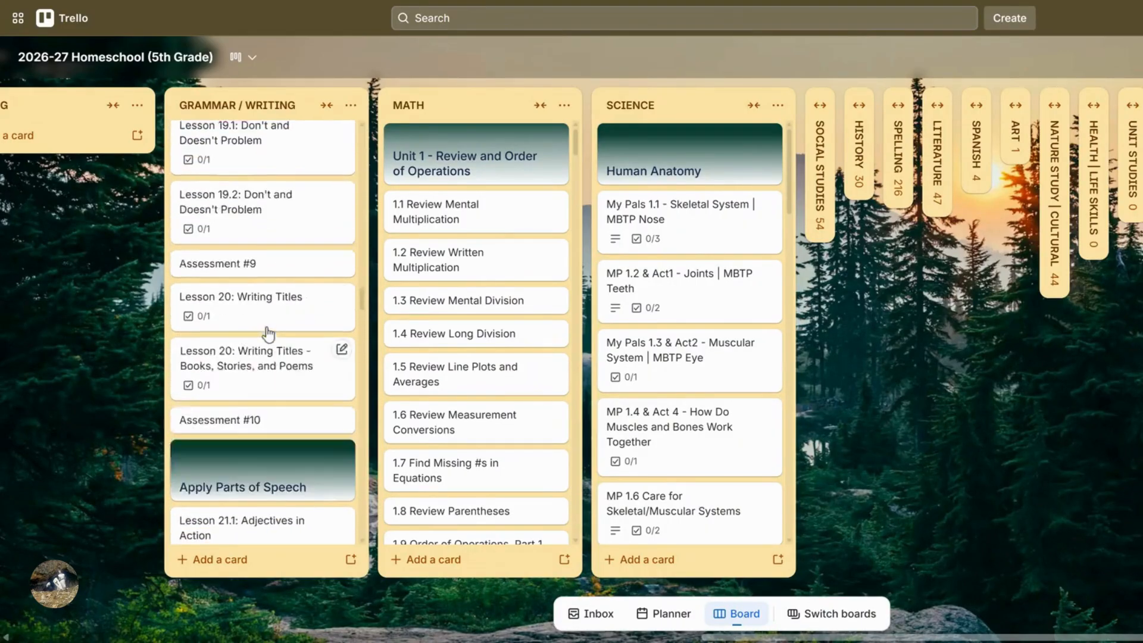
scroll(268, 335, "up", 10)
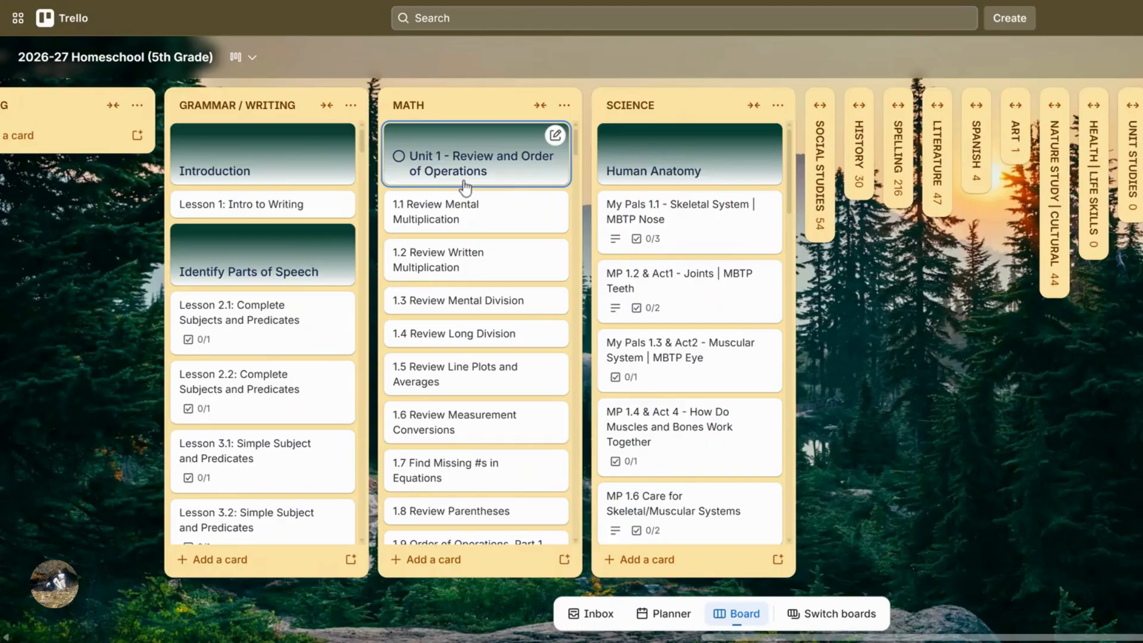
Examine the Math list's unit headers and lesson cards through Unit 4 - Volume, and return to its start.
mouse_move(477, 190)
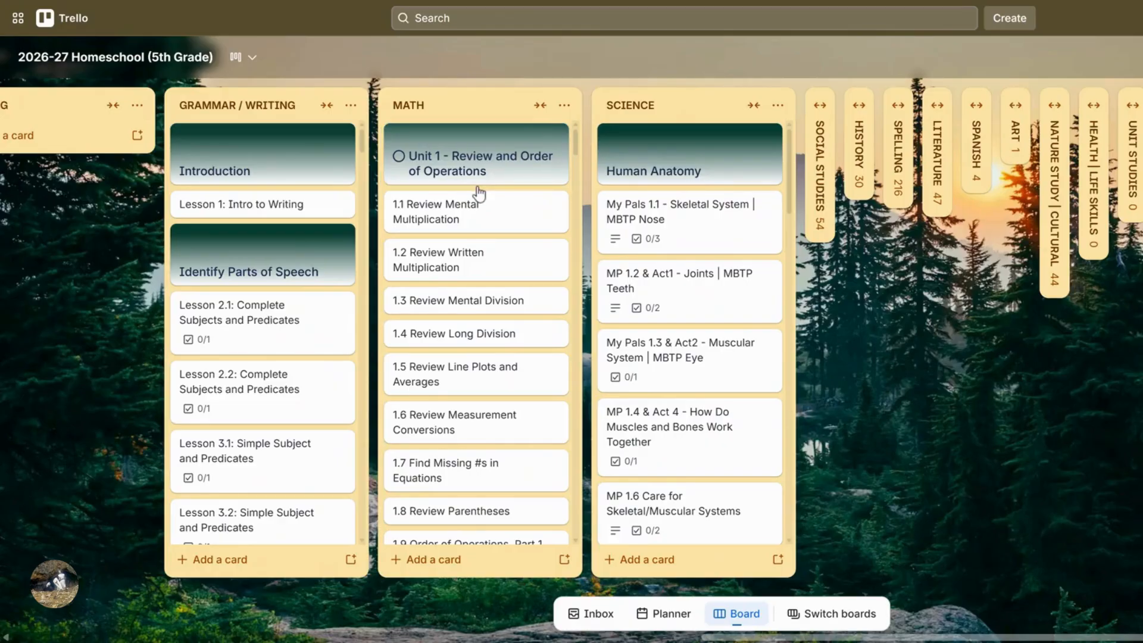
scroll(480, 194, "down", 10)
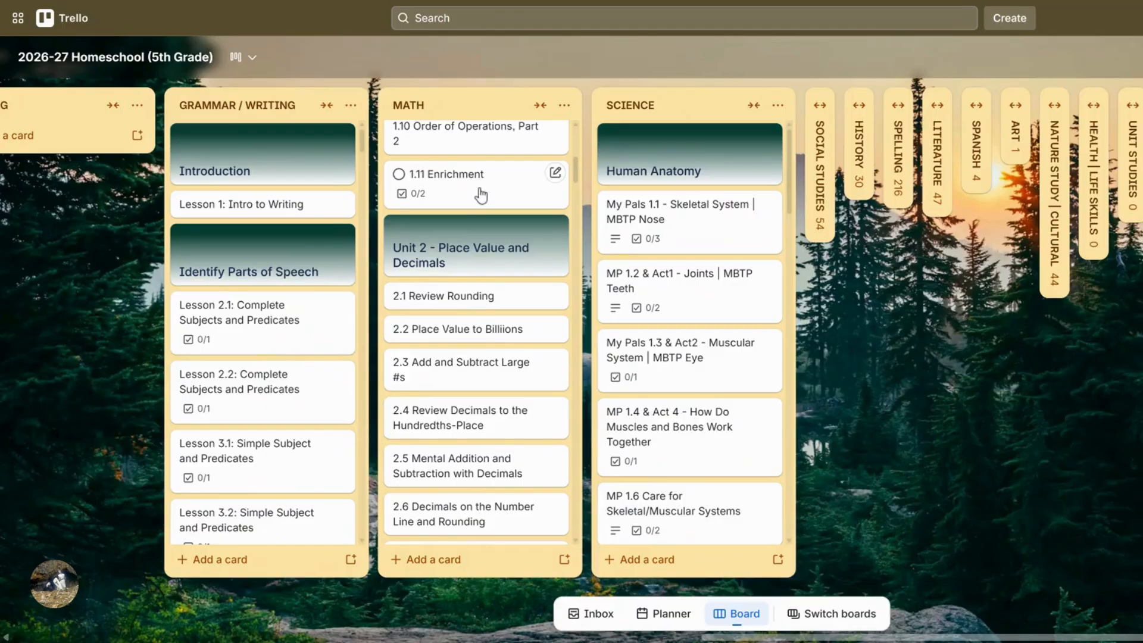
scroll(481, 194, "down", 12)
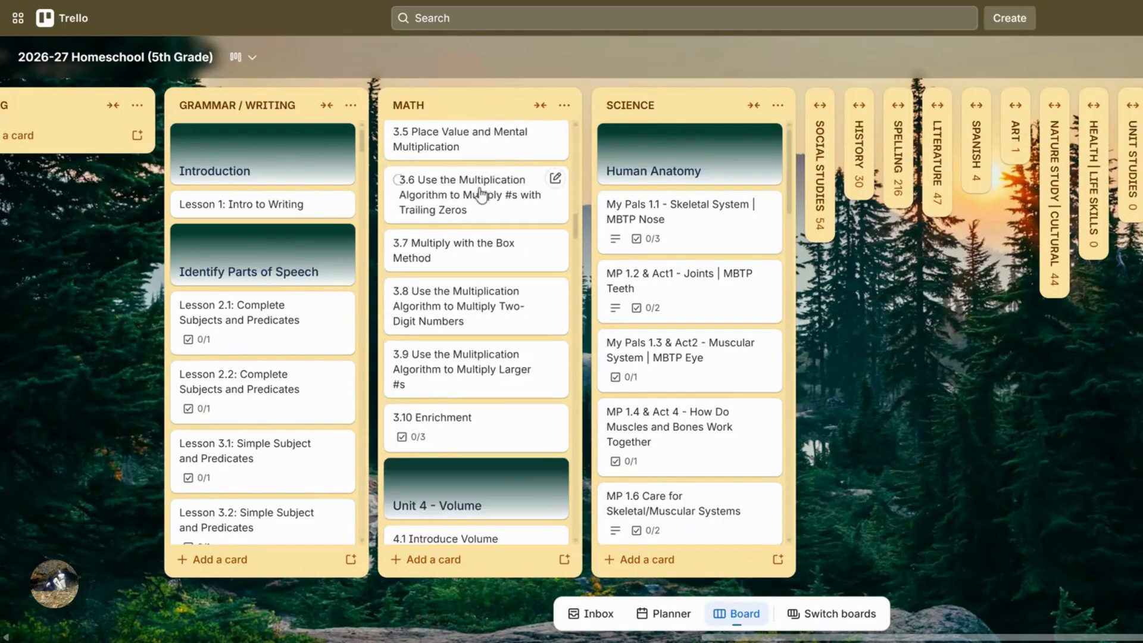
scroll(481, 193, "down", 5)
scroll(481, 194, "up", 8)
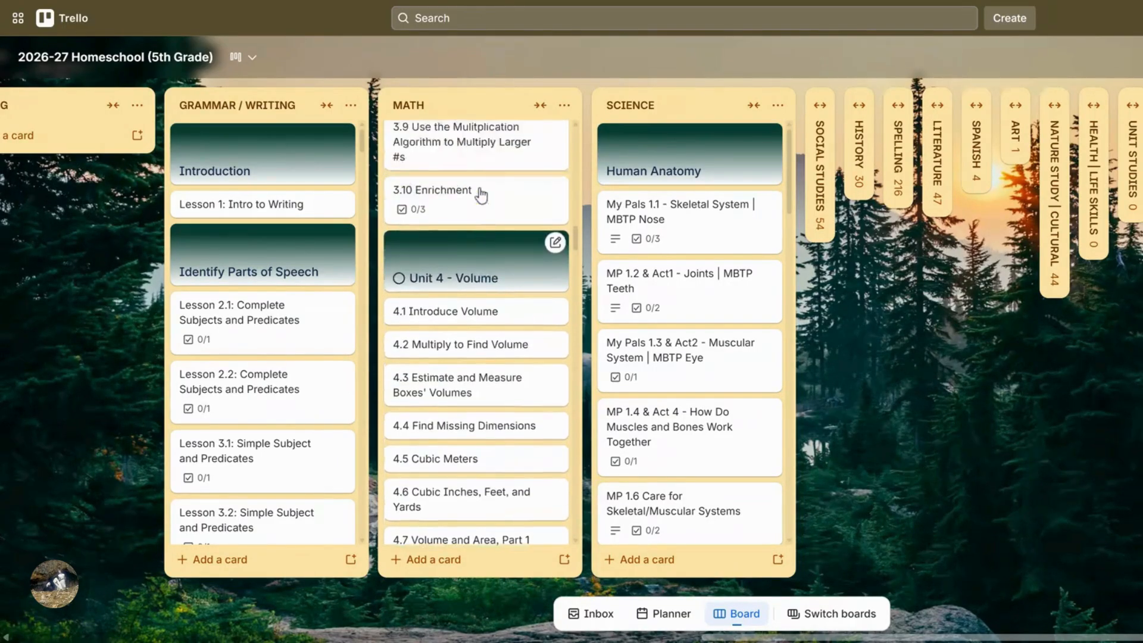
scroll(481, 194, "up", 10)
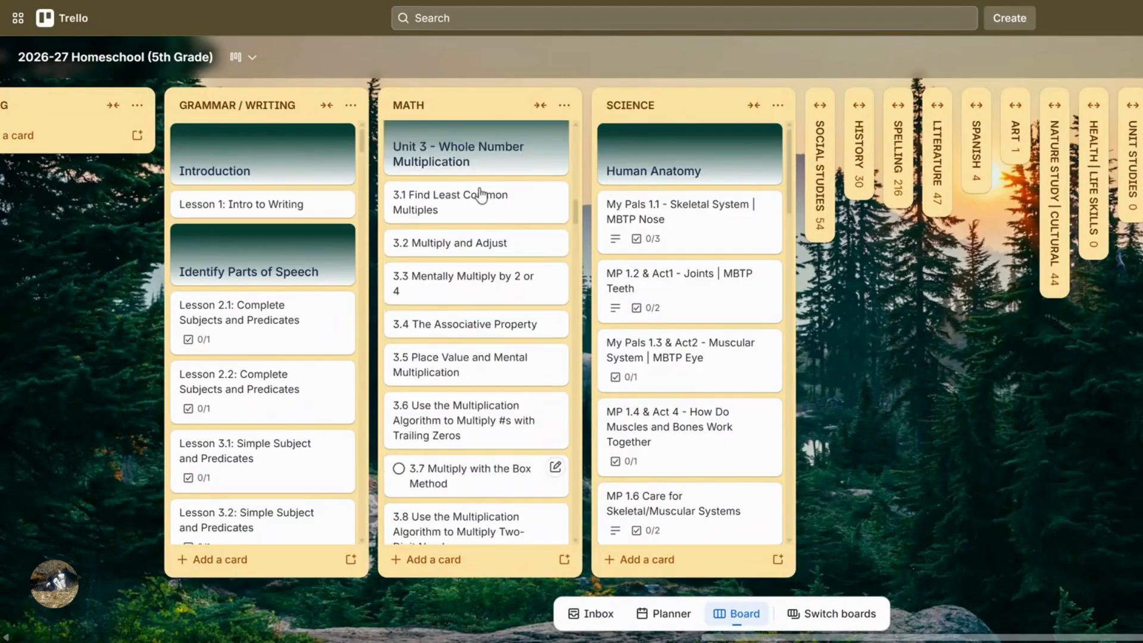
scroll(481, 193, "up", 10)
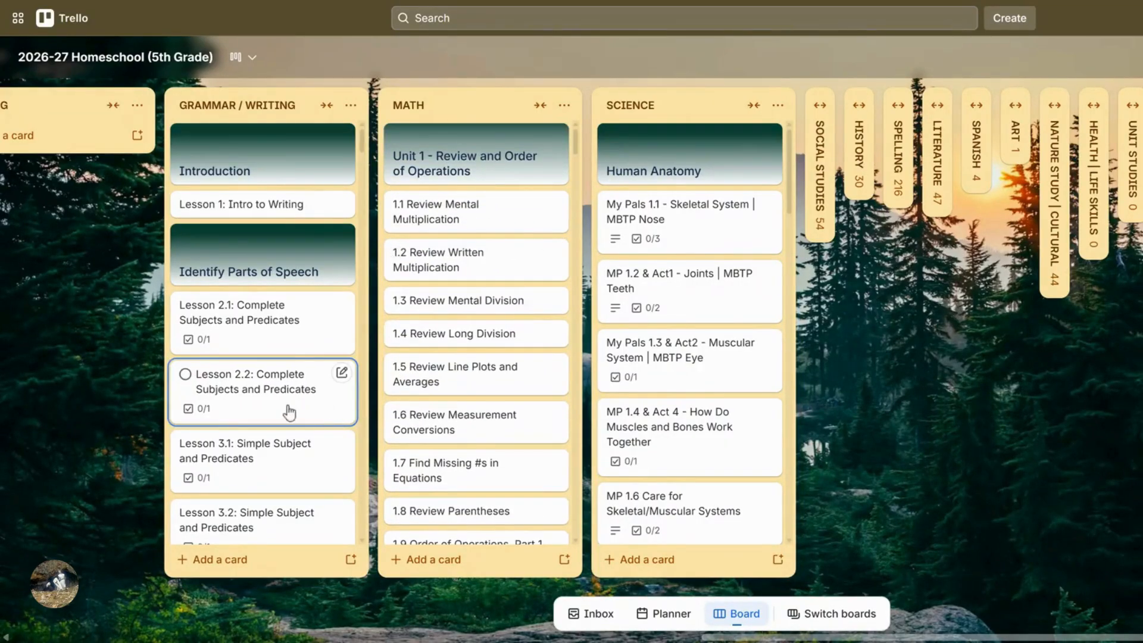
Open the "Lesson 2.1: Complete Subjects and Predicates" card to inspect its Lesson Plan checklist and the attachment options, and close it.
left_click(242, 341)
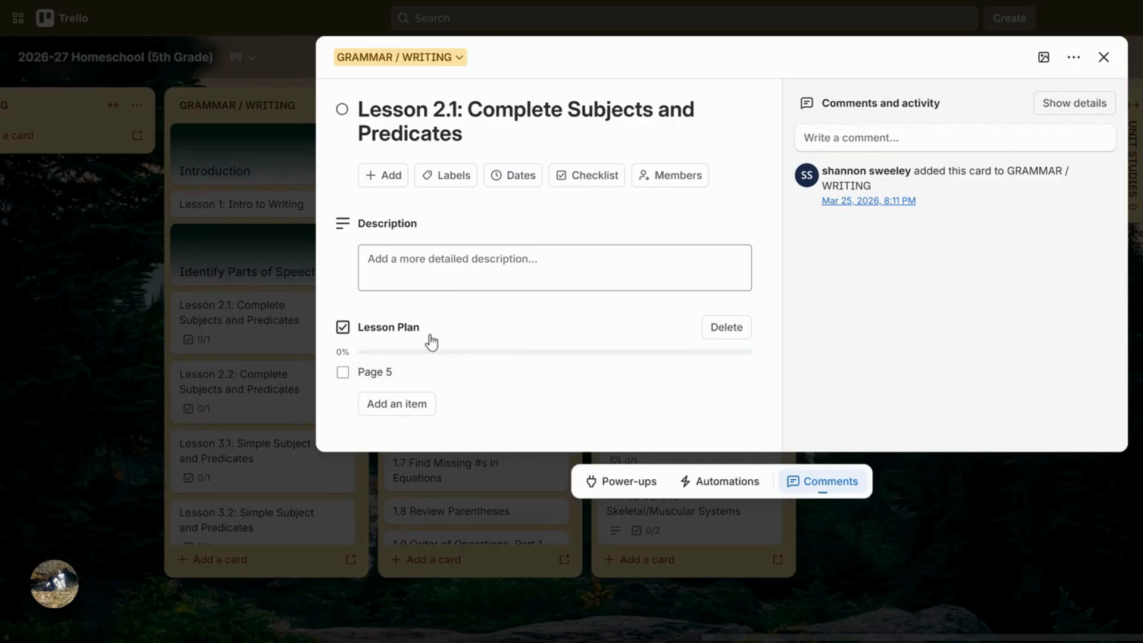
left_click(393, 177)
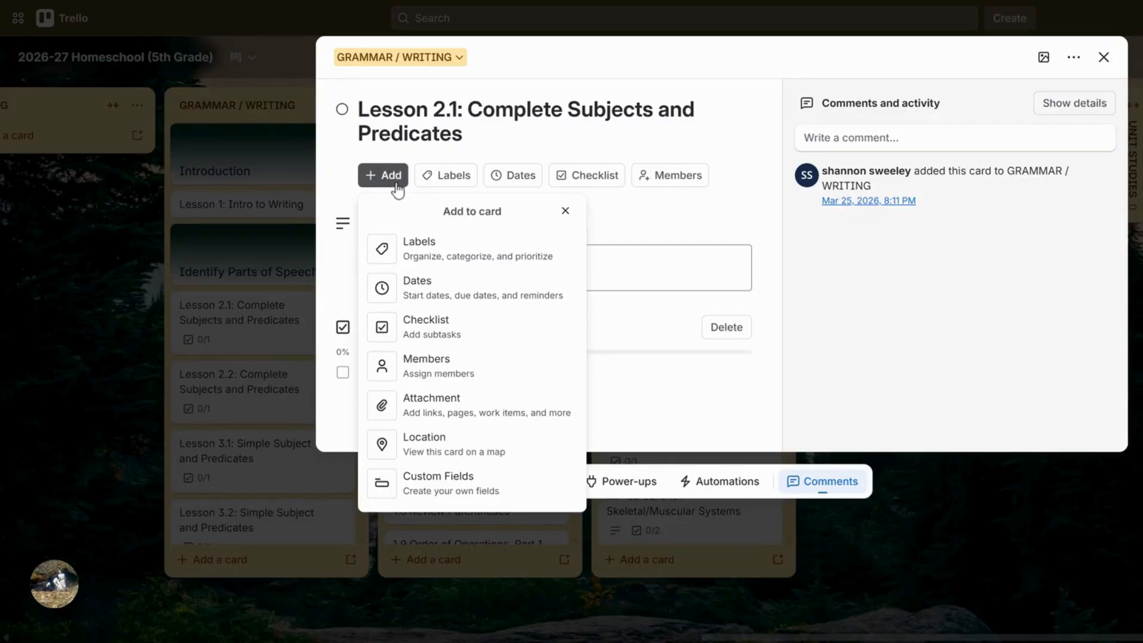
left_click(457, 419)
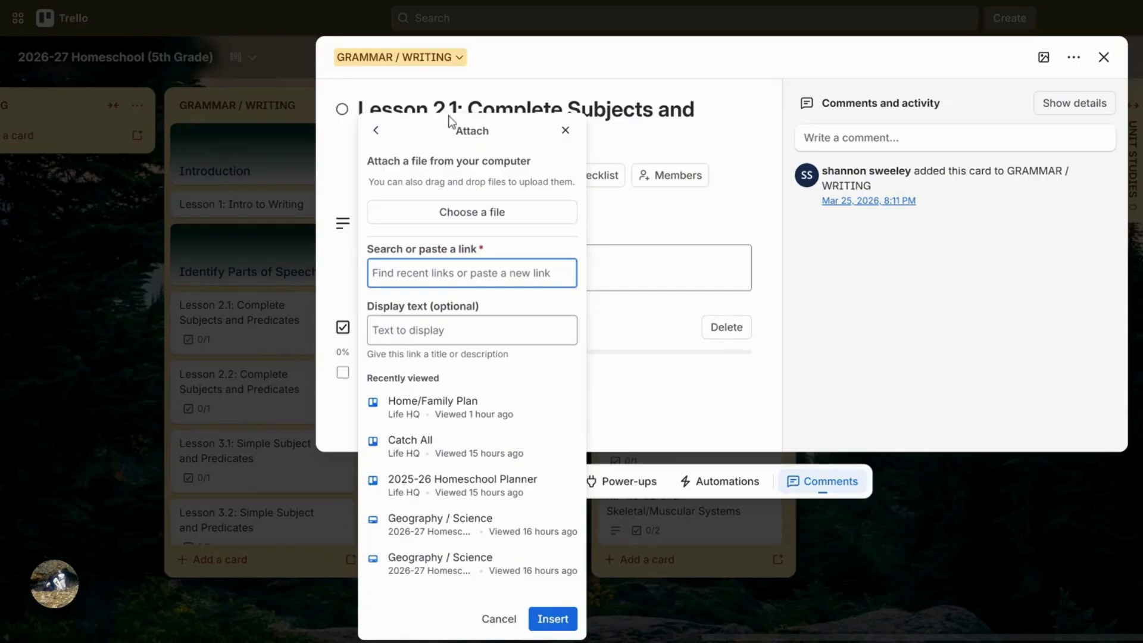
left_click(565, 129)
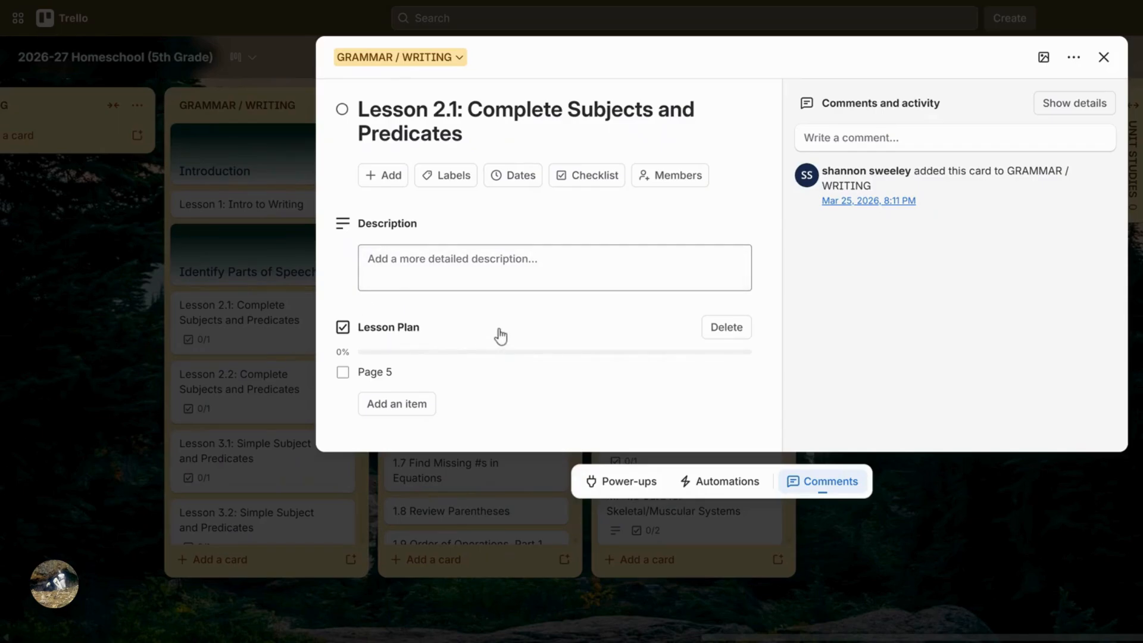
left_click(1105, 59)
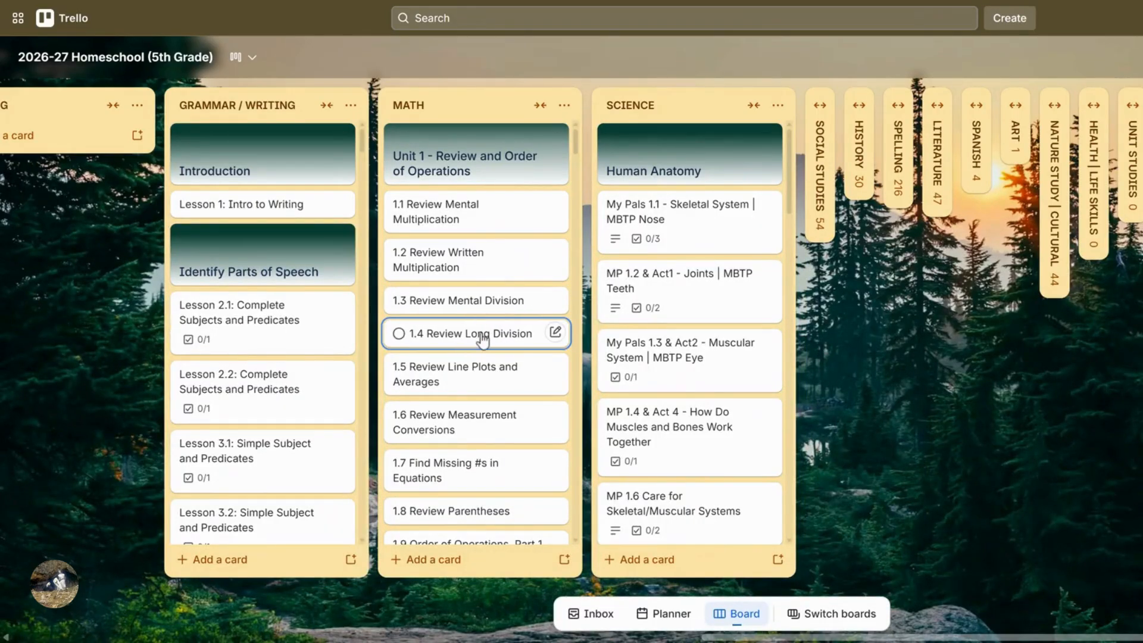
Open the "1.11 Enrichment" card in the Math list to inspect its Book | Material List checklist, and close it.
scroll(482, 343, "down", 3)
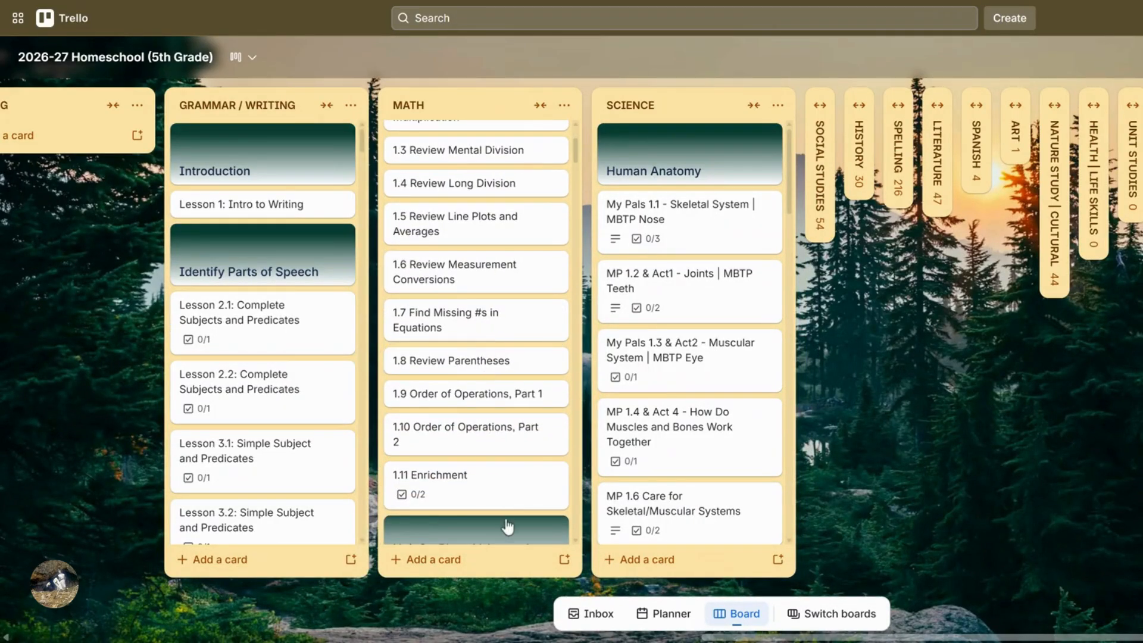
left_click(487, 493)
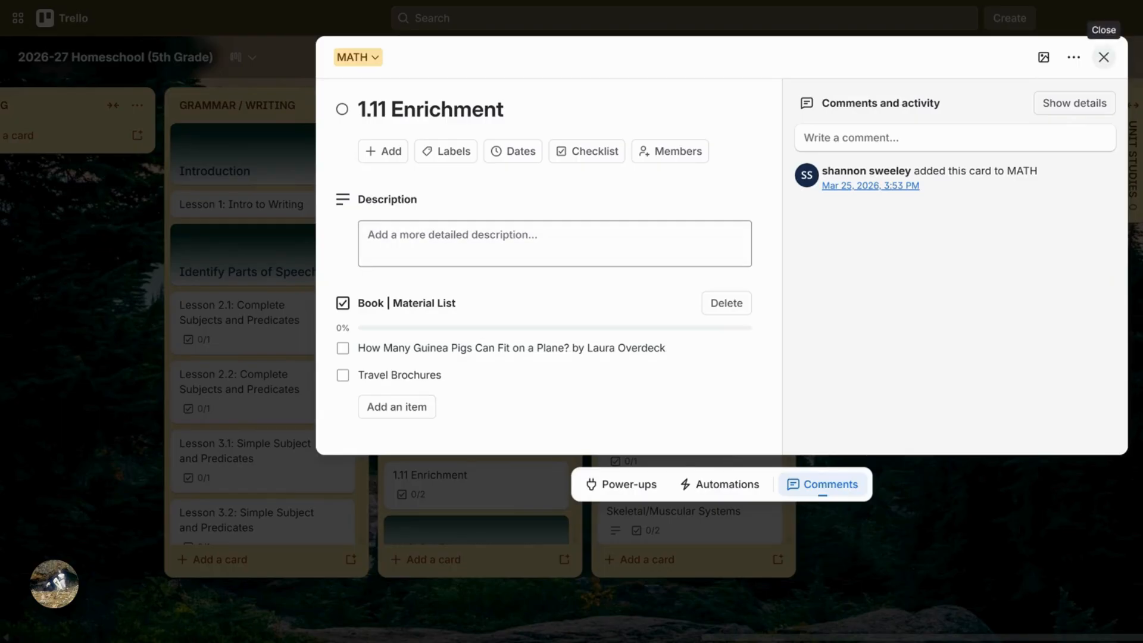
left_click(1104, 57)
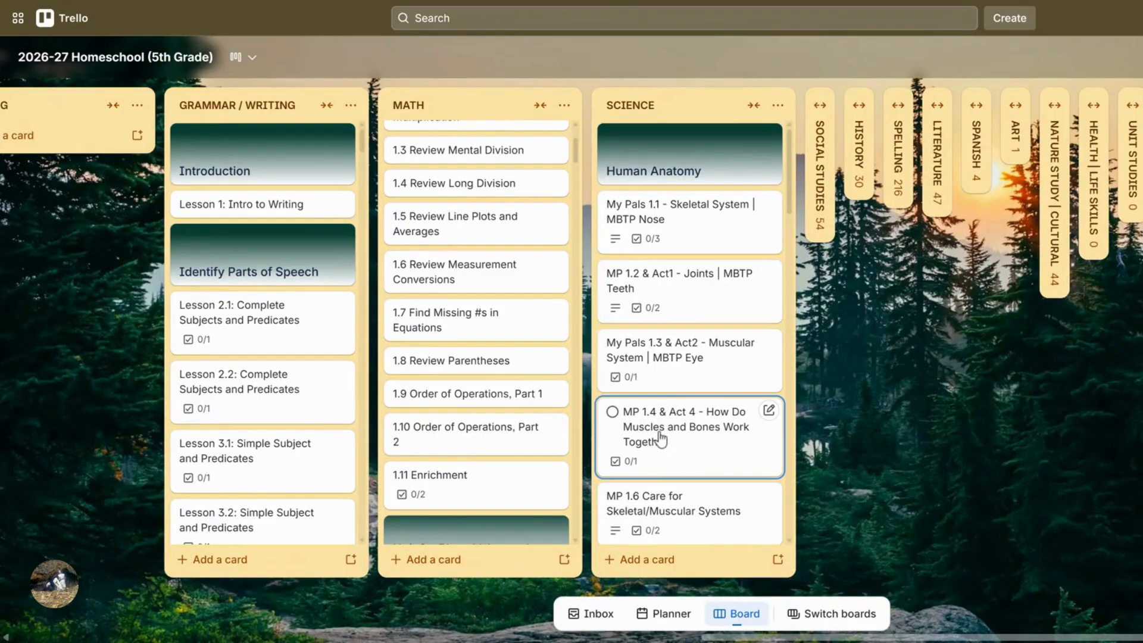
Expand the collapsed Social Studies list.
left_click(821, 110)
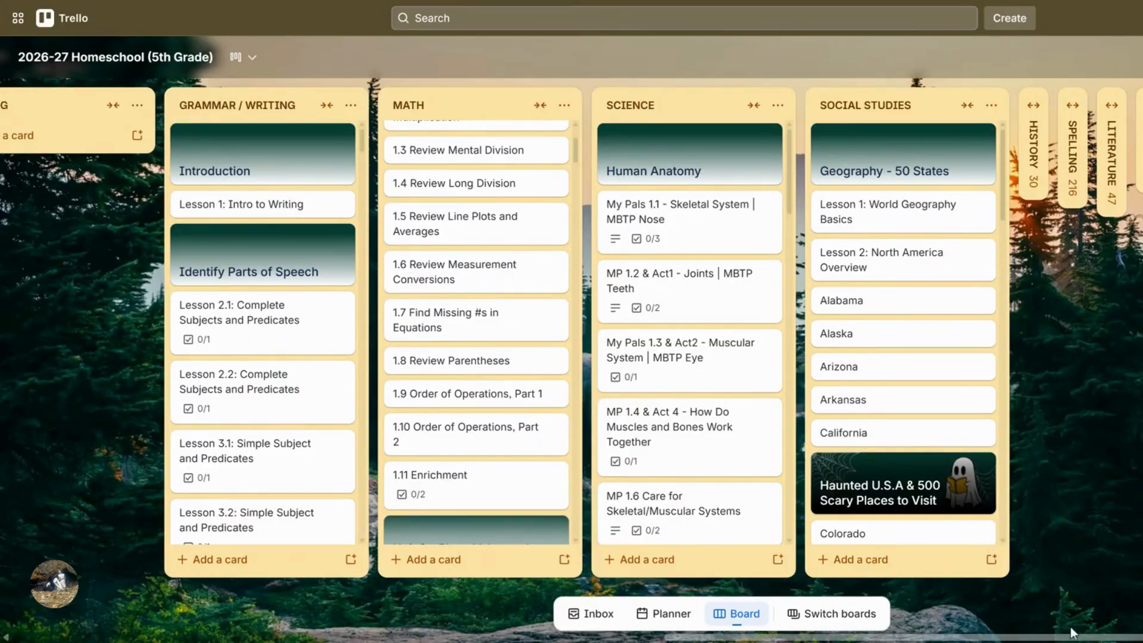
Open the "Haunted U.S.A & 500 Scary Places to Visit" card in the Social Studies list to inspect its details, and close it.
left_click_drag(1072, 637, 1142, 637)
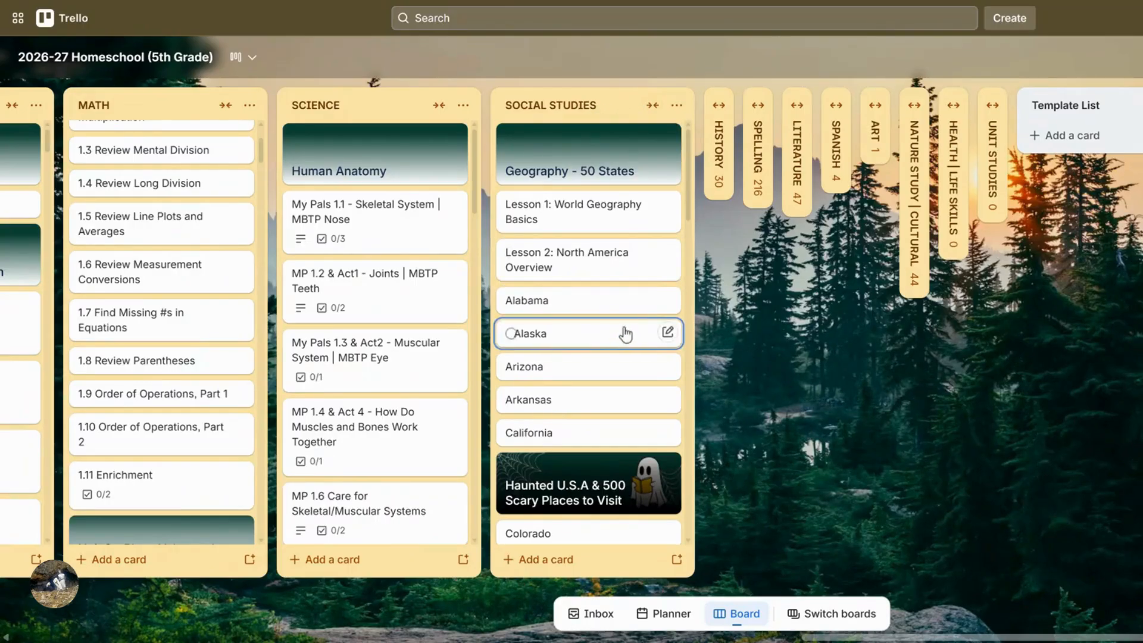
scroll(626, 333, "down", 3)
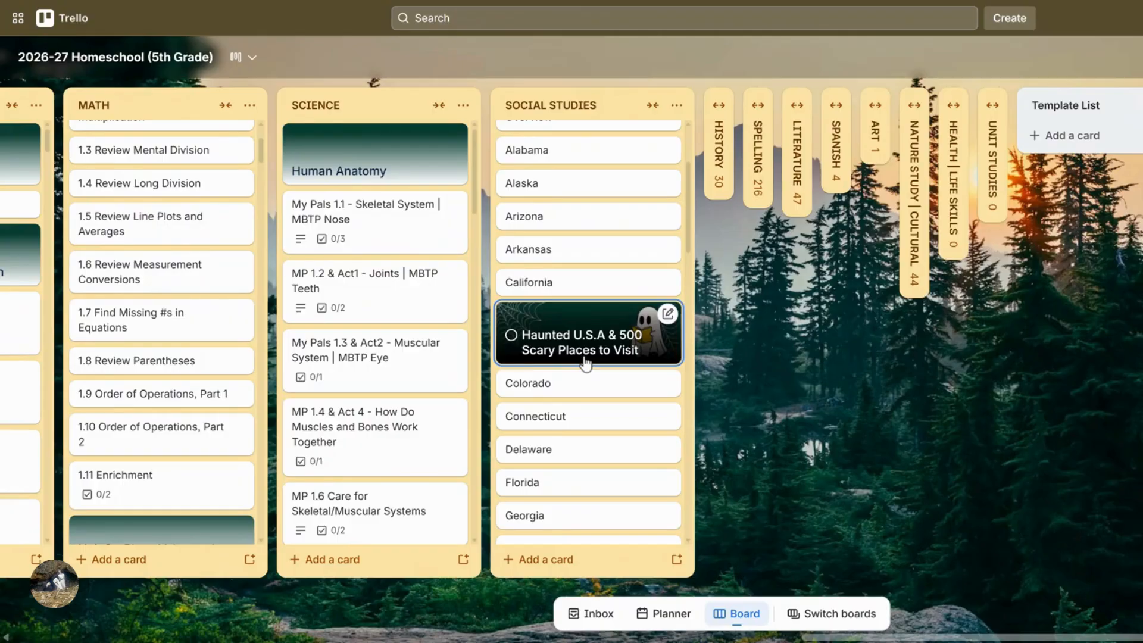
scroll(587, 360, "up", 3)
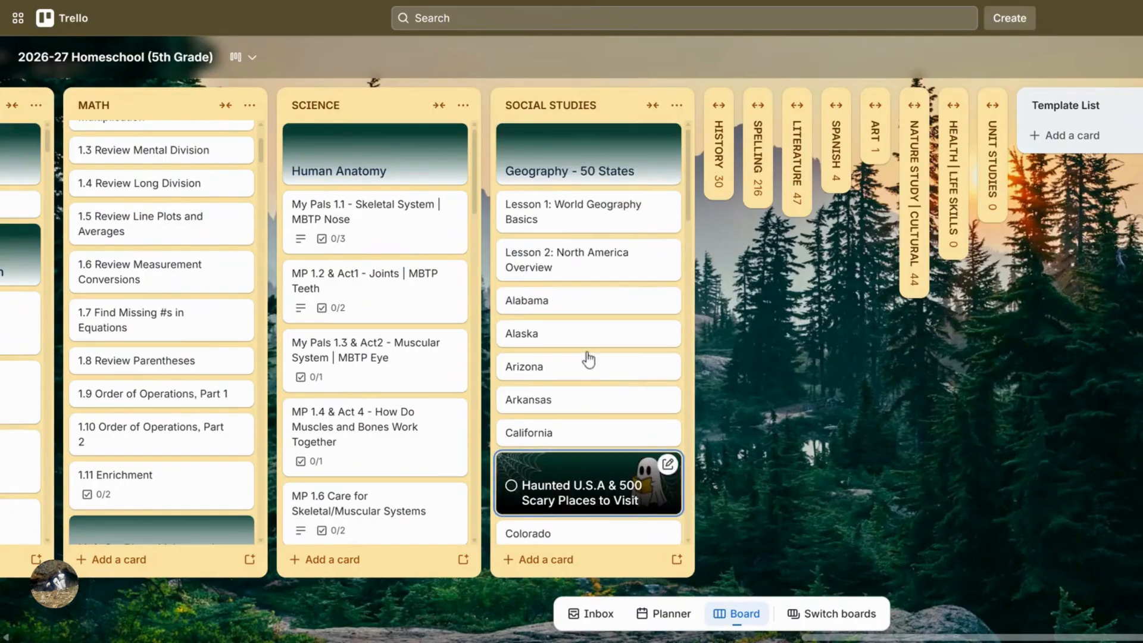
scroll(588, 360, "down", 3)
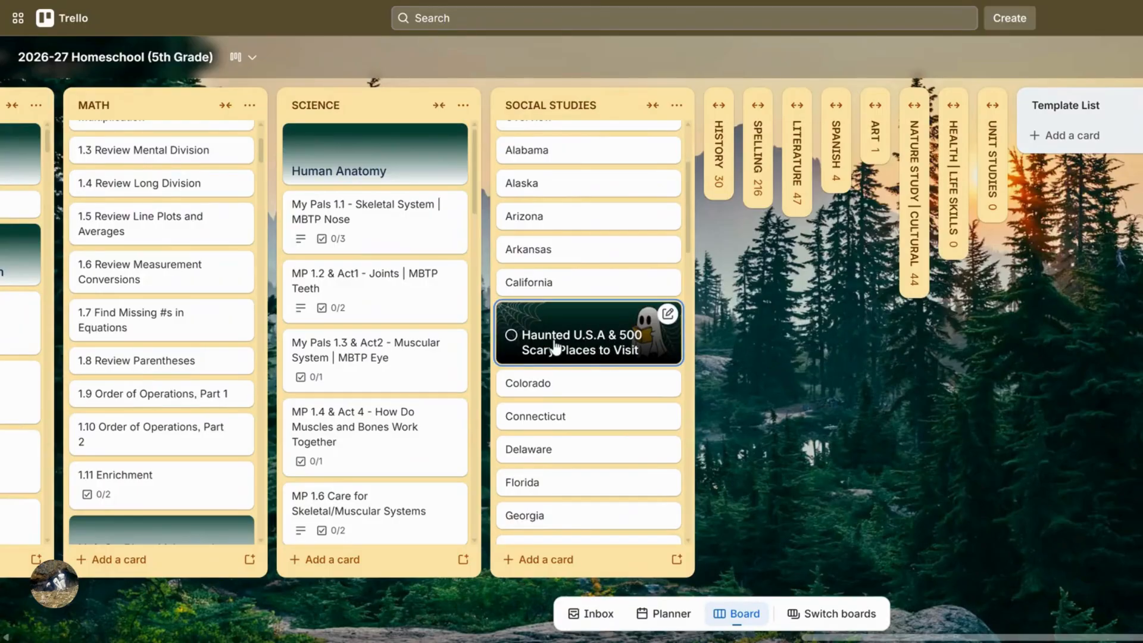
scroll(586, 197, "up", 3)
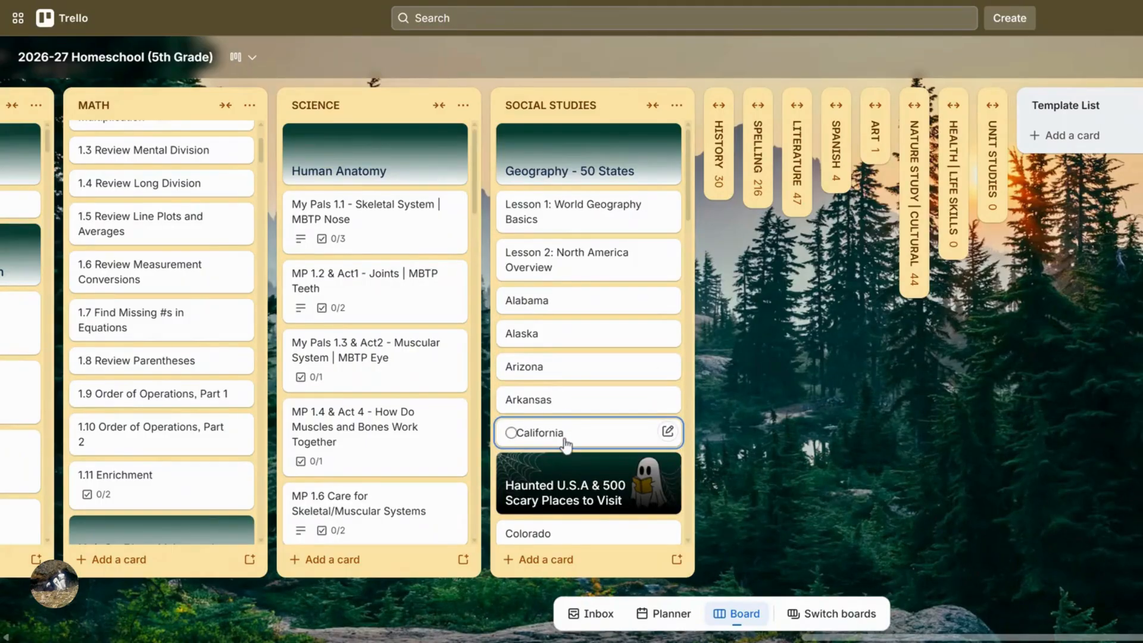
scroll(565, 441, "down", 3)
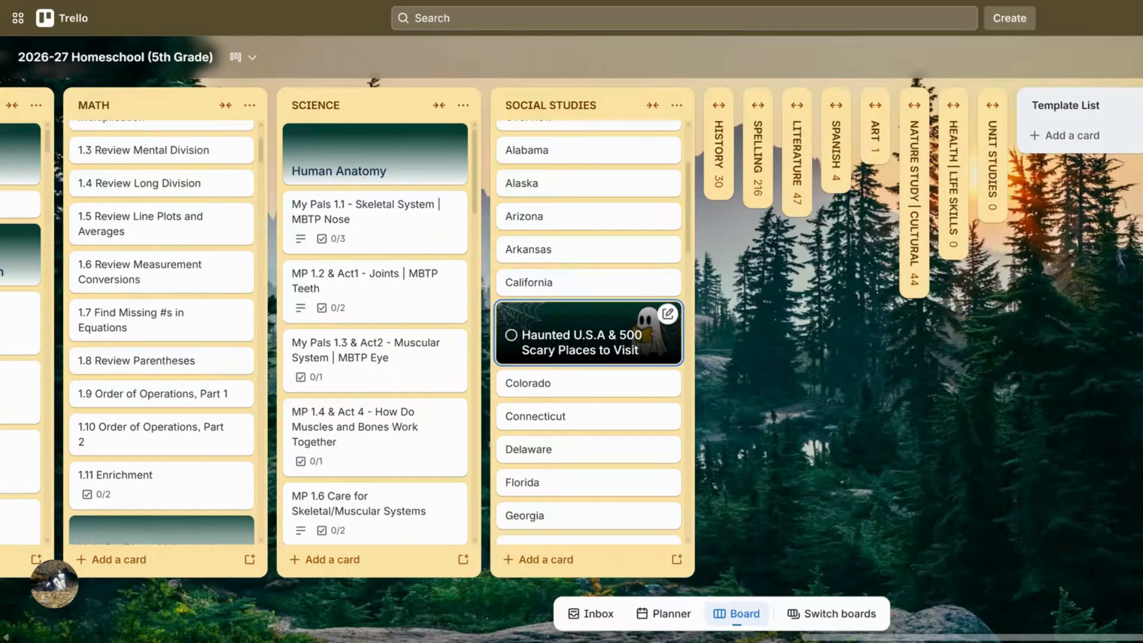
left_click(562, 343)
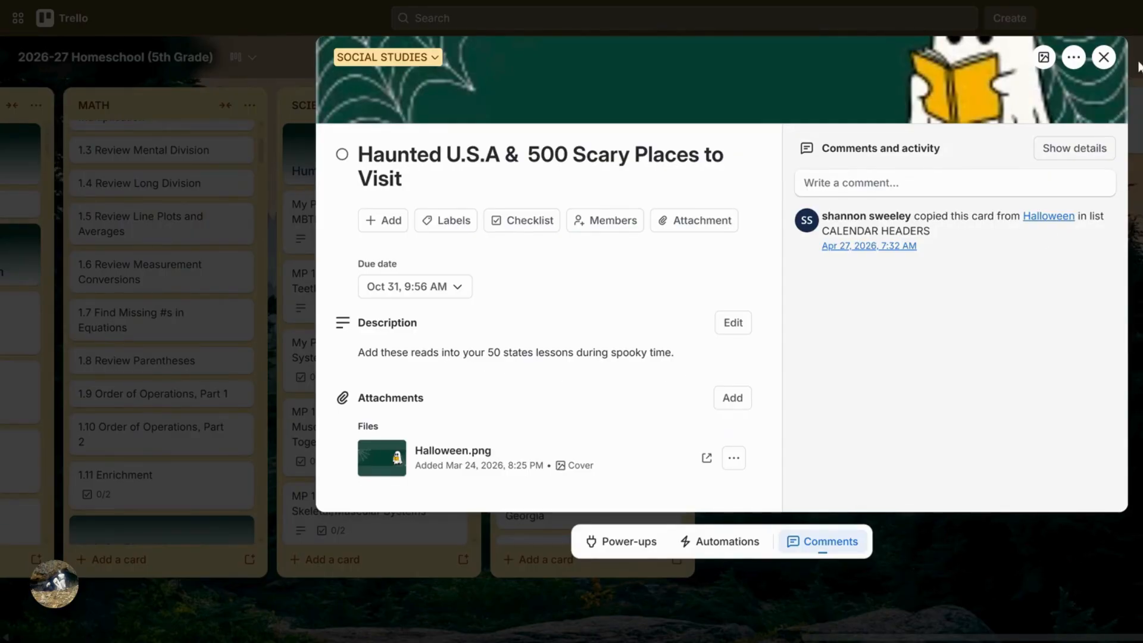
left_click(1104, 57)
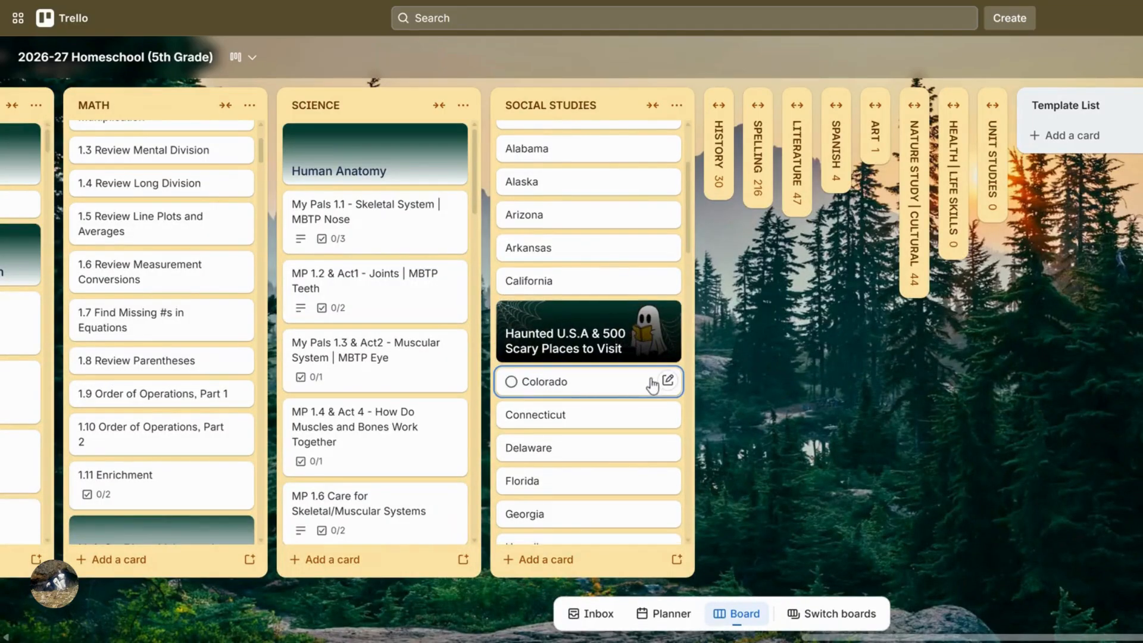
Examine the remaining state cards in the Social Studies list and expand the collapsed History list.
scroll(653, 386, "down", 20)
scroll(668, 376, "up", 4)
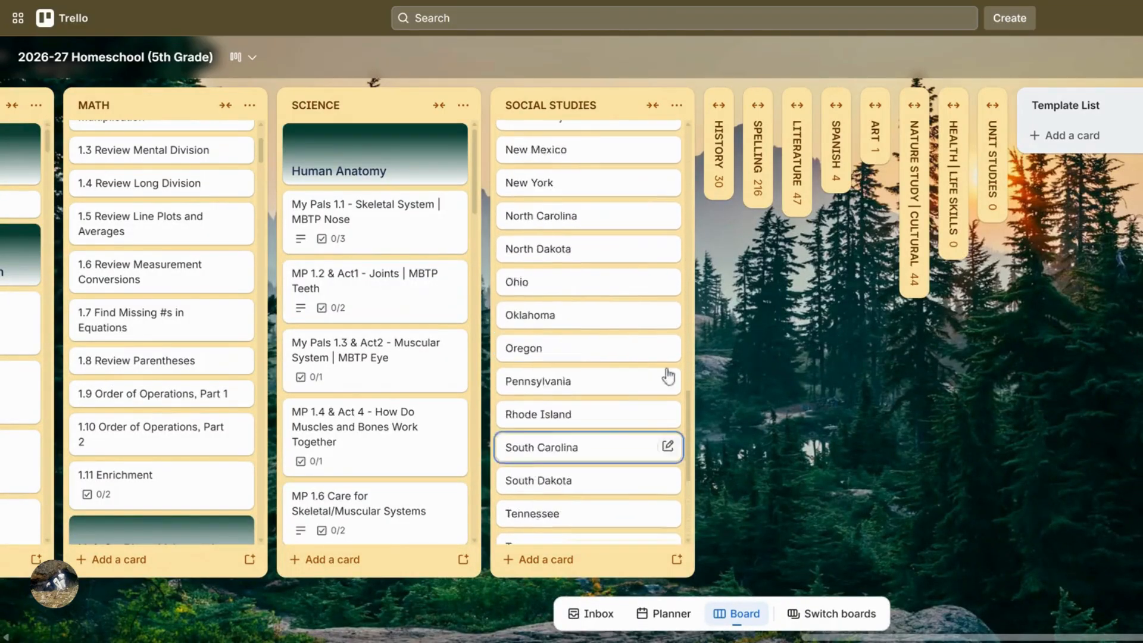
scroll(668, 376, "up", 15)
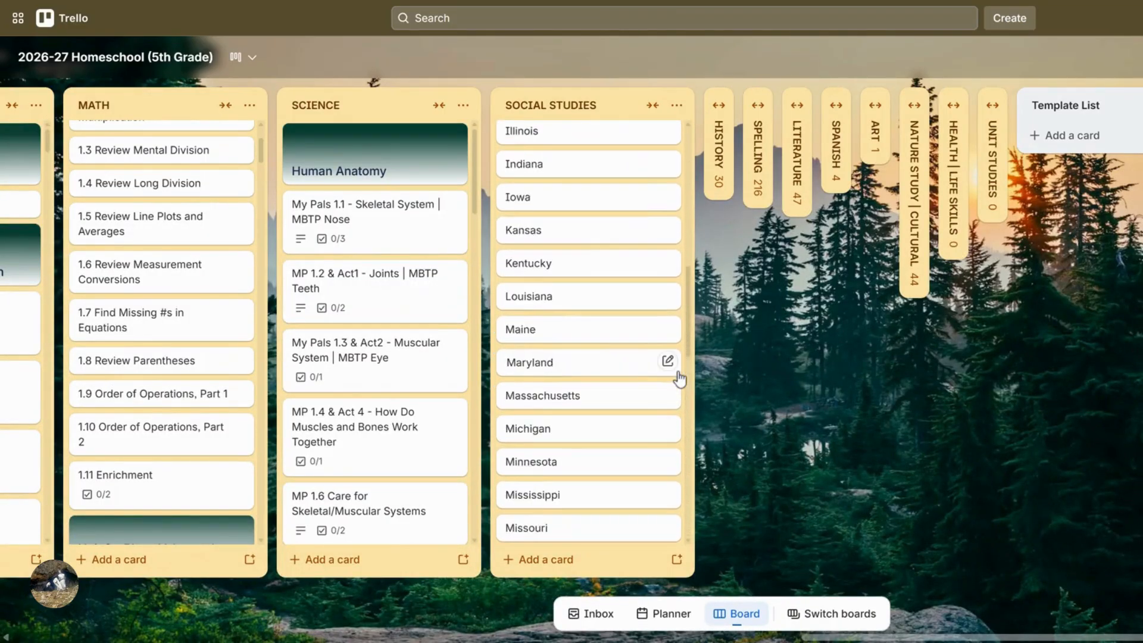
left_click(722, 107)
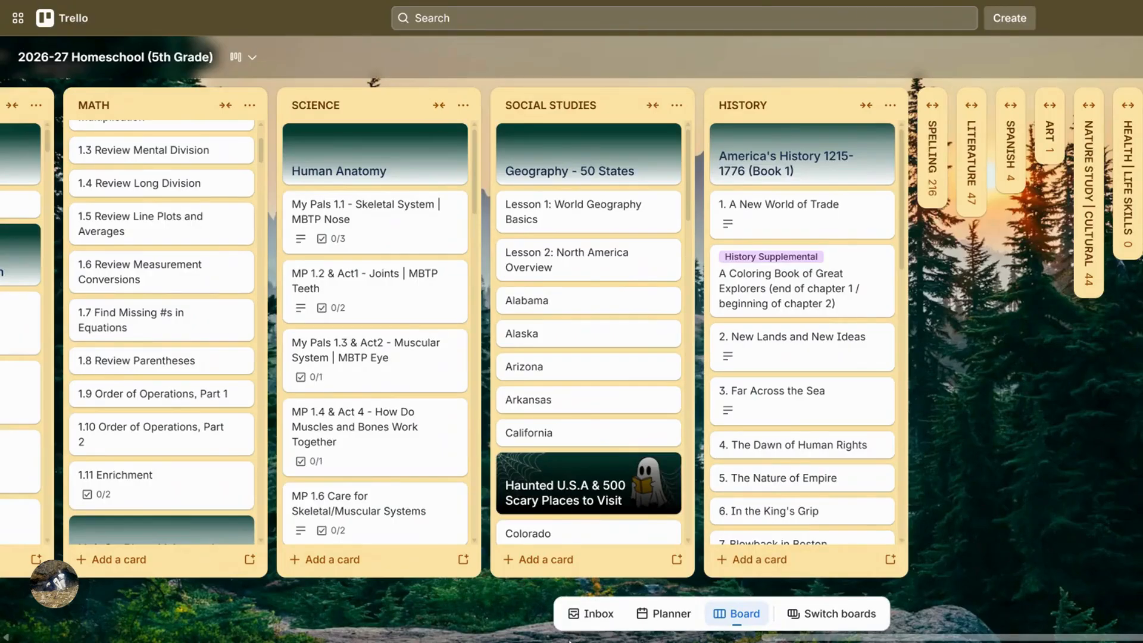
scroll(568, 640, "left", 10)
scroll(591, 641, "right", 15)
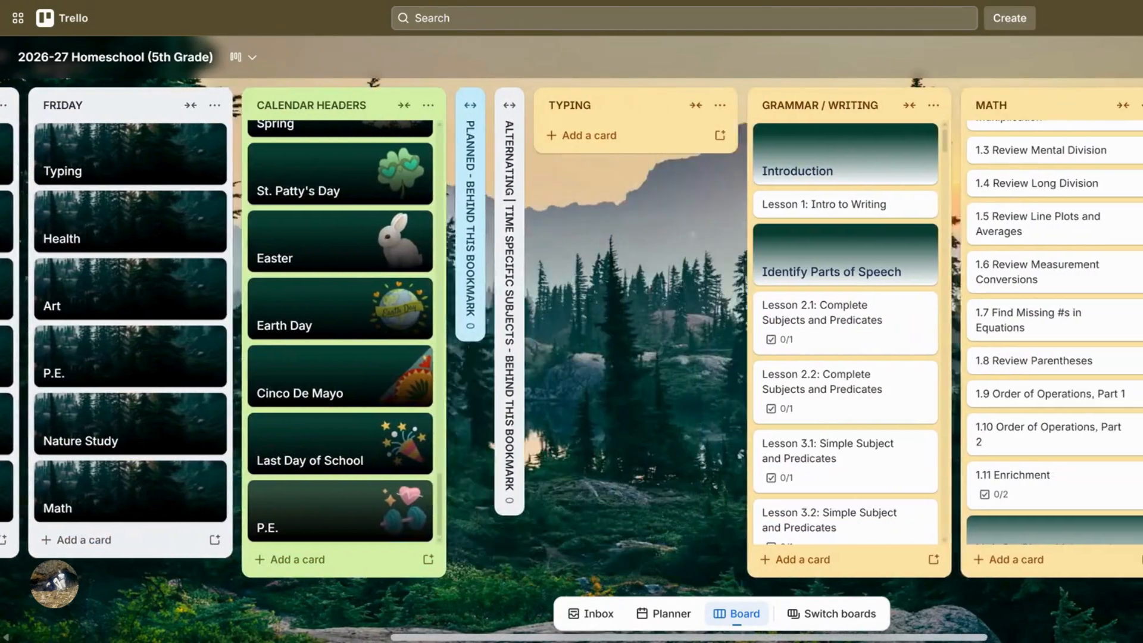
scroll(591, 640, "right", 5)
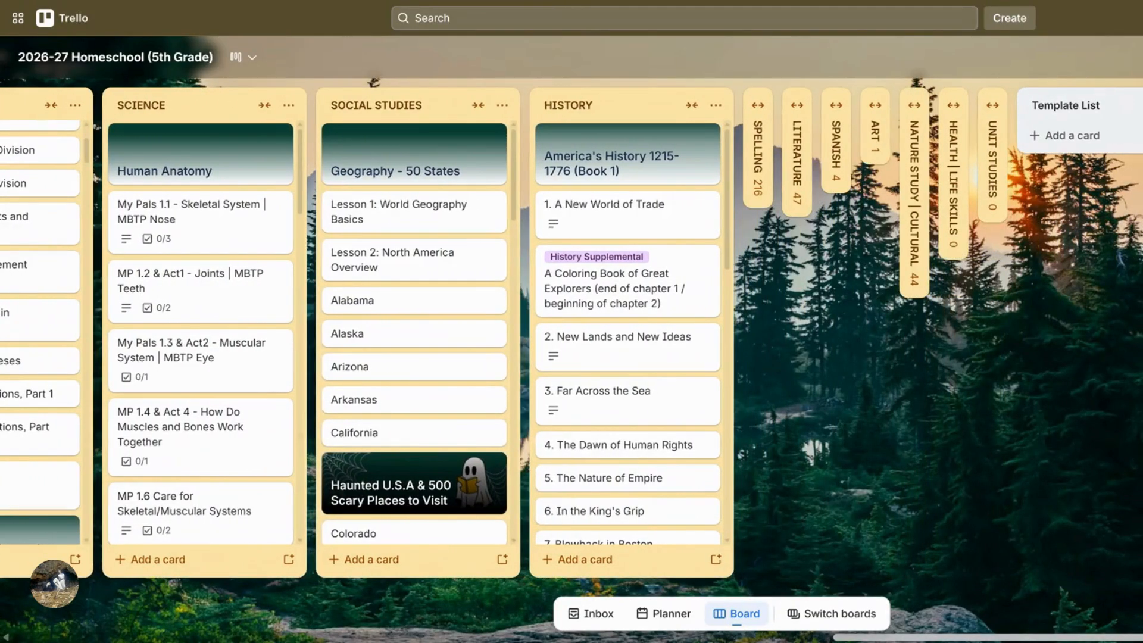
Examine the History list's book headers and chapter cards through the Smithsonian American History Encyclopedia section, and return to its start.
mouse_move(627, 262)
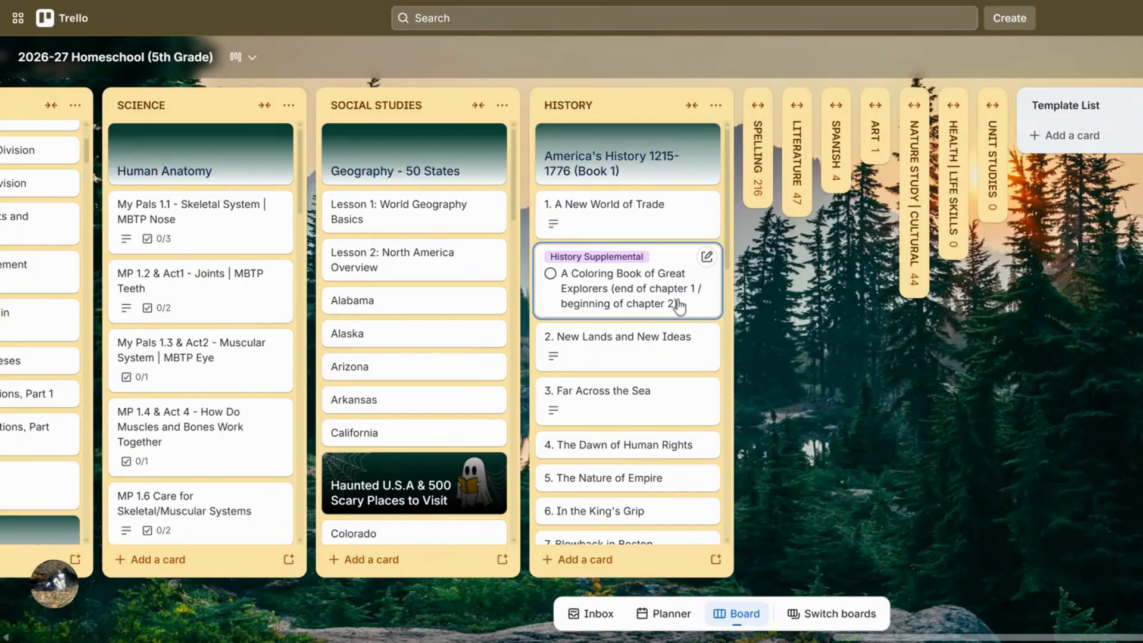
scroll(680, 306, "down", 5)
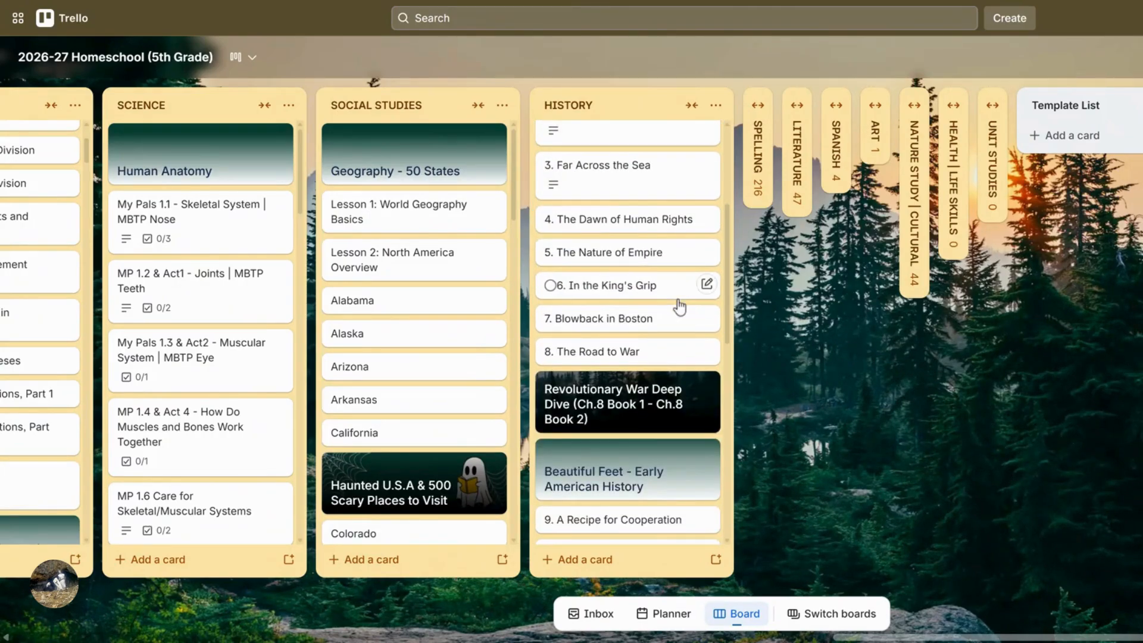
scroll(680, 307, "down", 1)
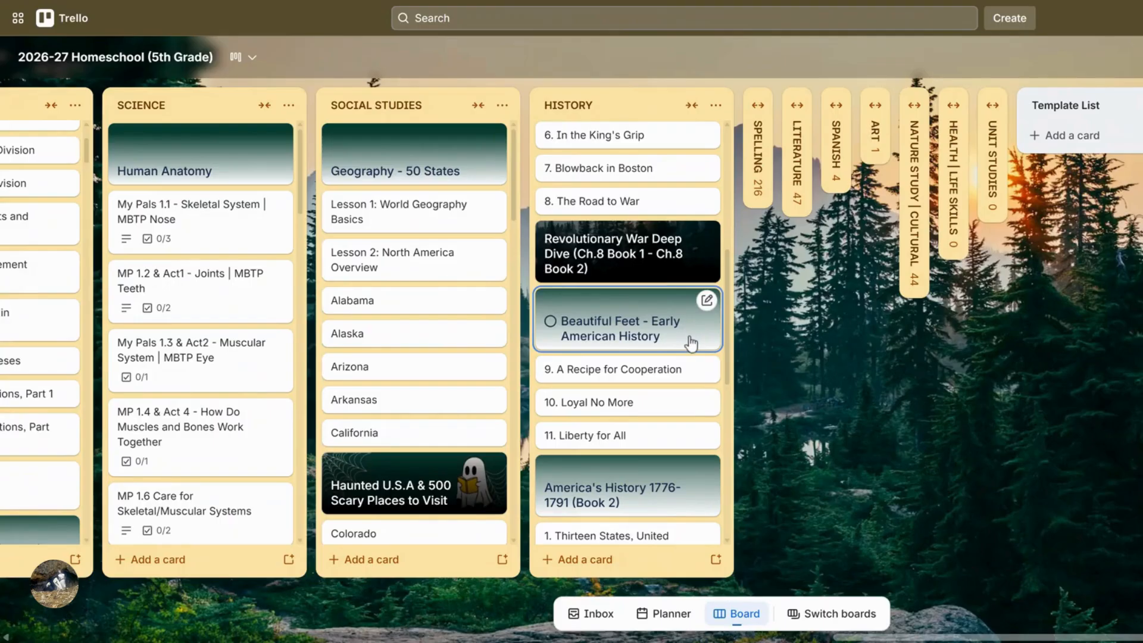
scroll(689, 342, "down", 4)
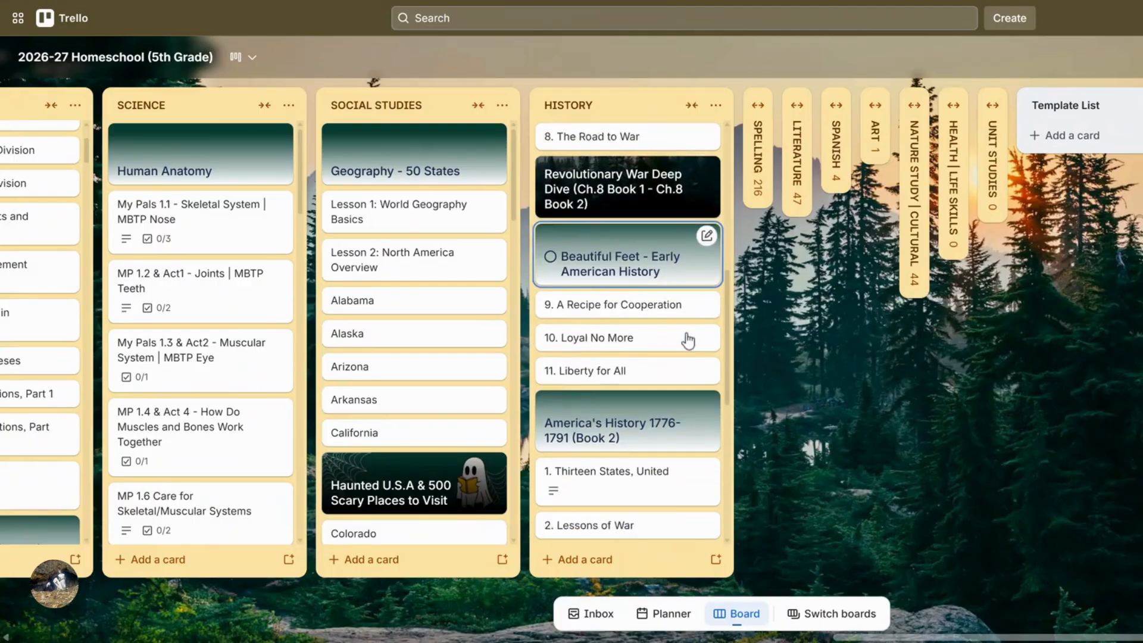
scroll(689, 341, "down", 6)
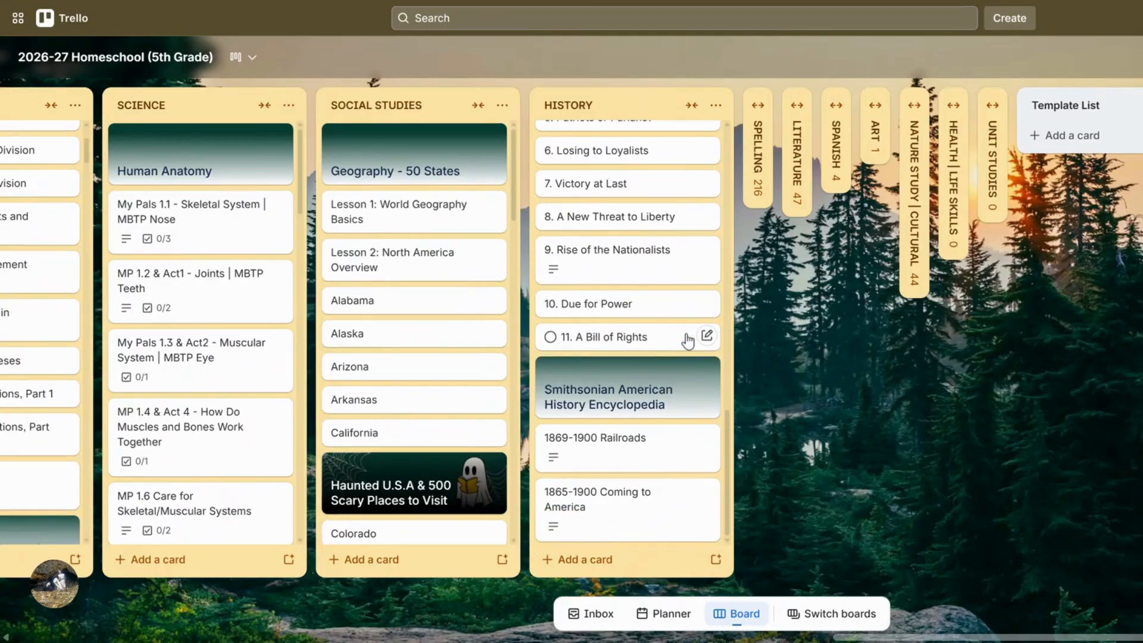
scroll(689, 341, "up", 13)
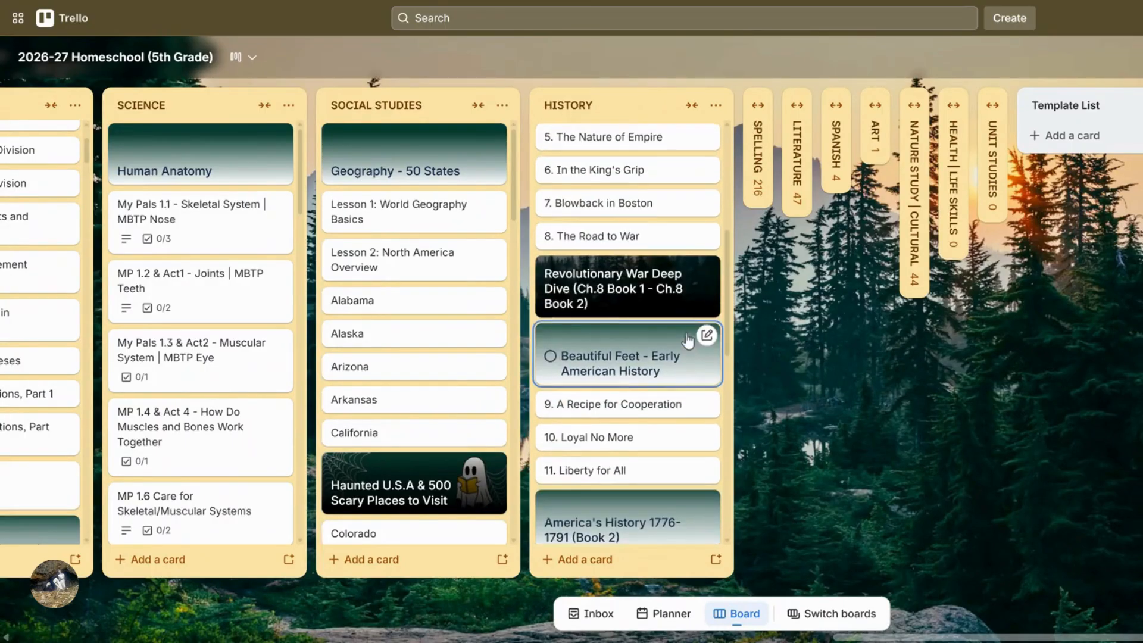
scroll(689, 341, "up", 1)
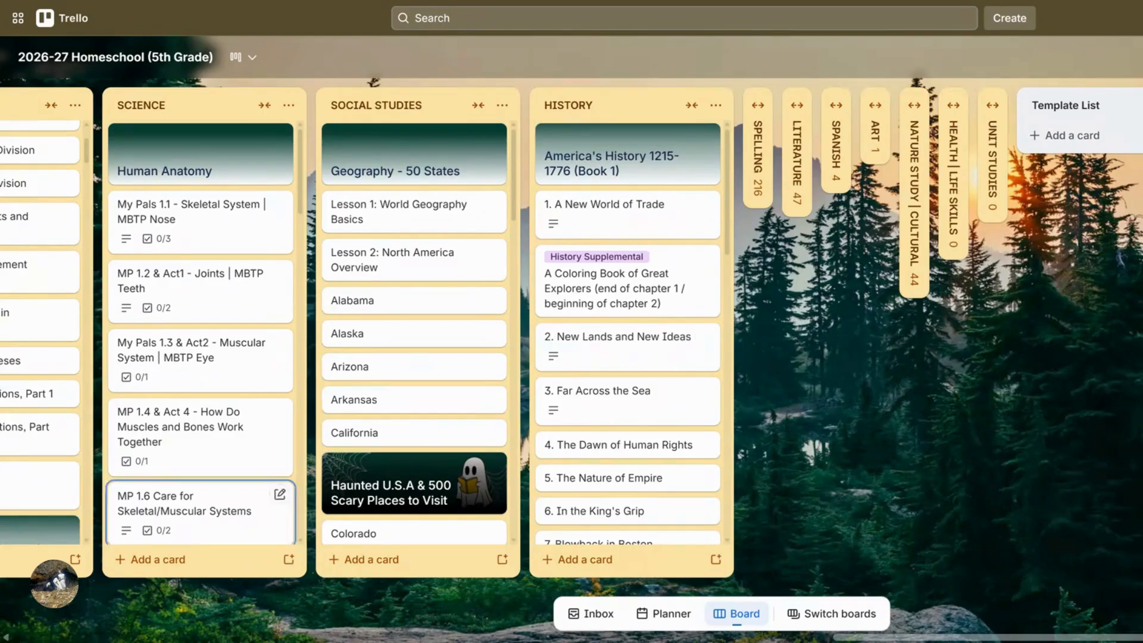
Expand the collapsed Spelling and Literature lists, and examine the Literature cards from Poetry (MBTP) to American Tall Tales and Legends (MBTP).
left_click(760, 116)
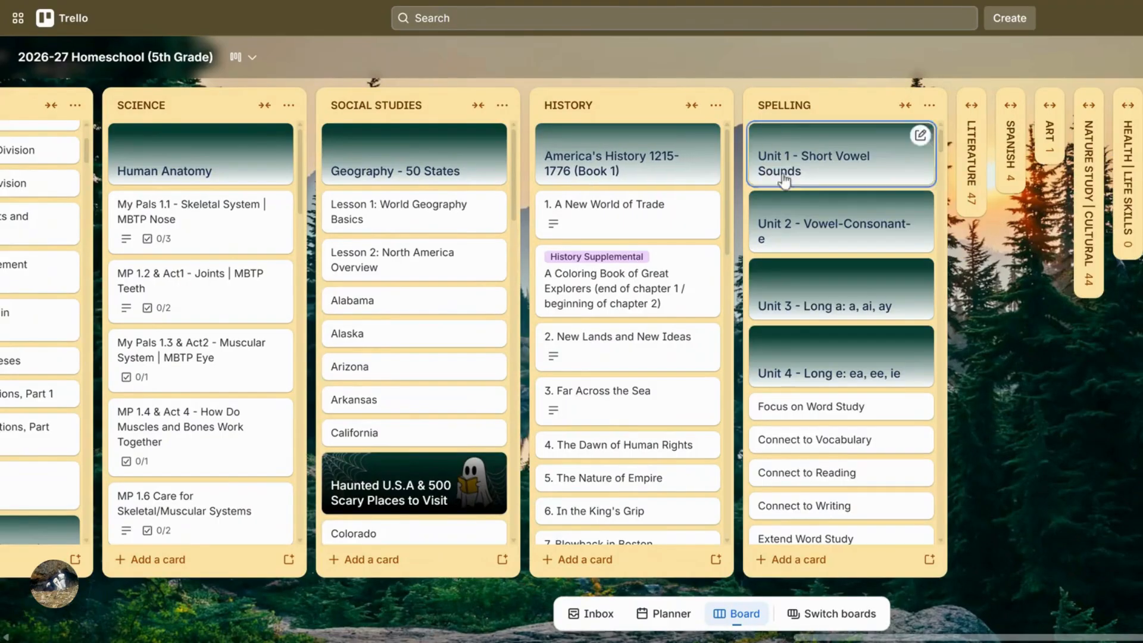
left_click(984, 111)
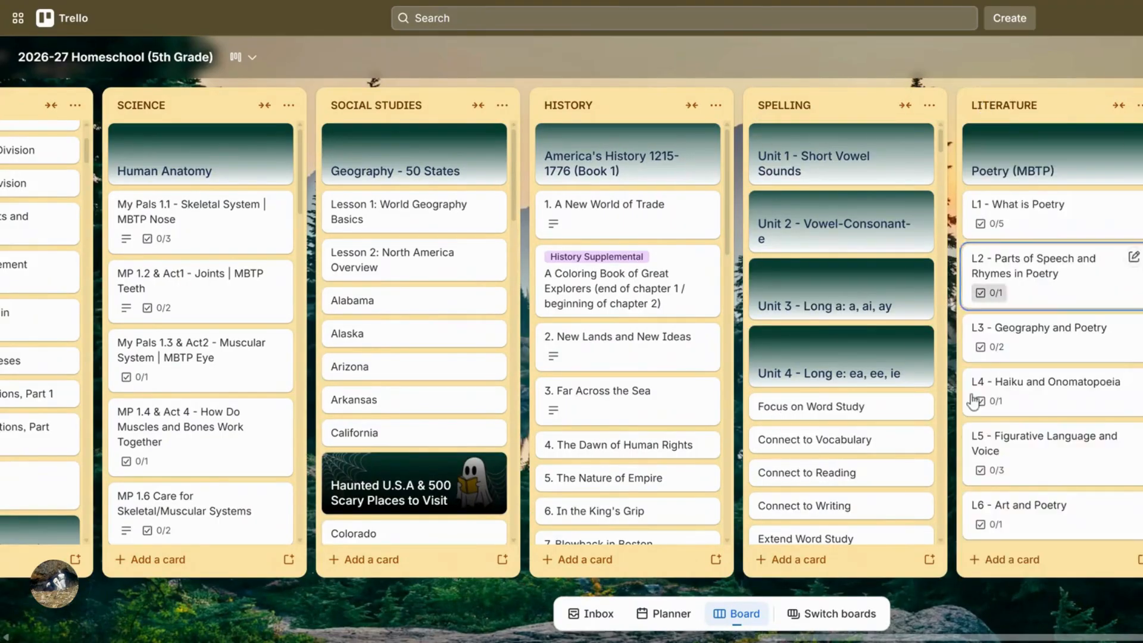
left_click_drag(989, 638, 997, 640)
scroll(982, 456, "right", 5)
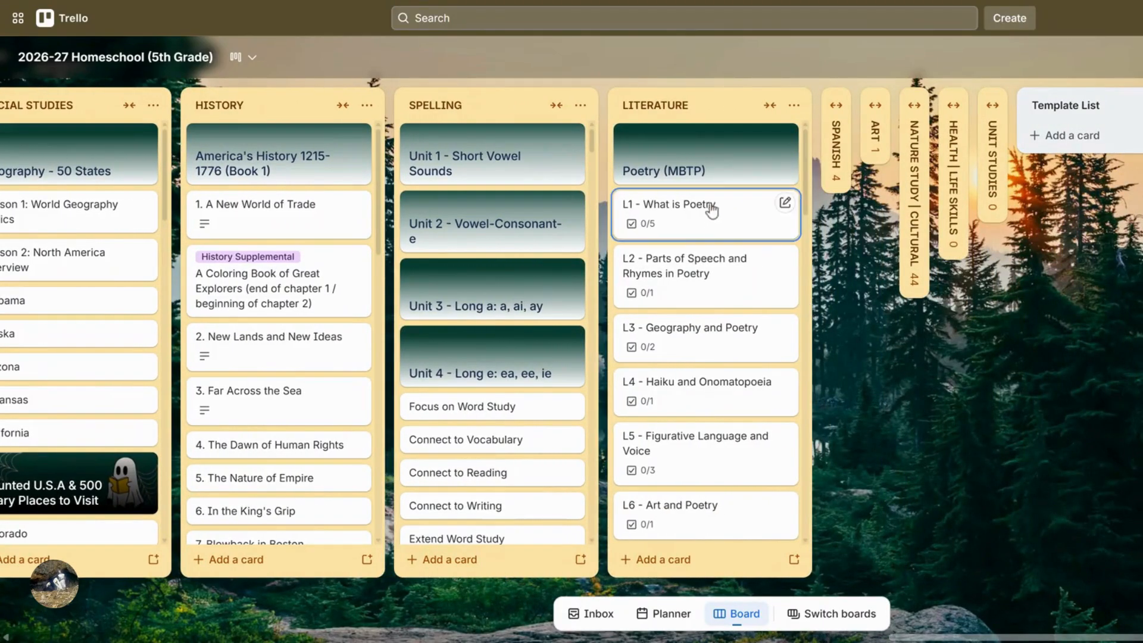
scroll(710, 217, "down", 8)
scroll(711, 224, "down", 3)
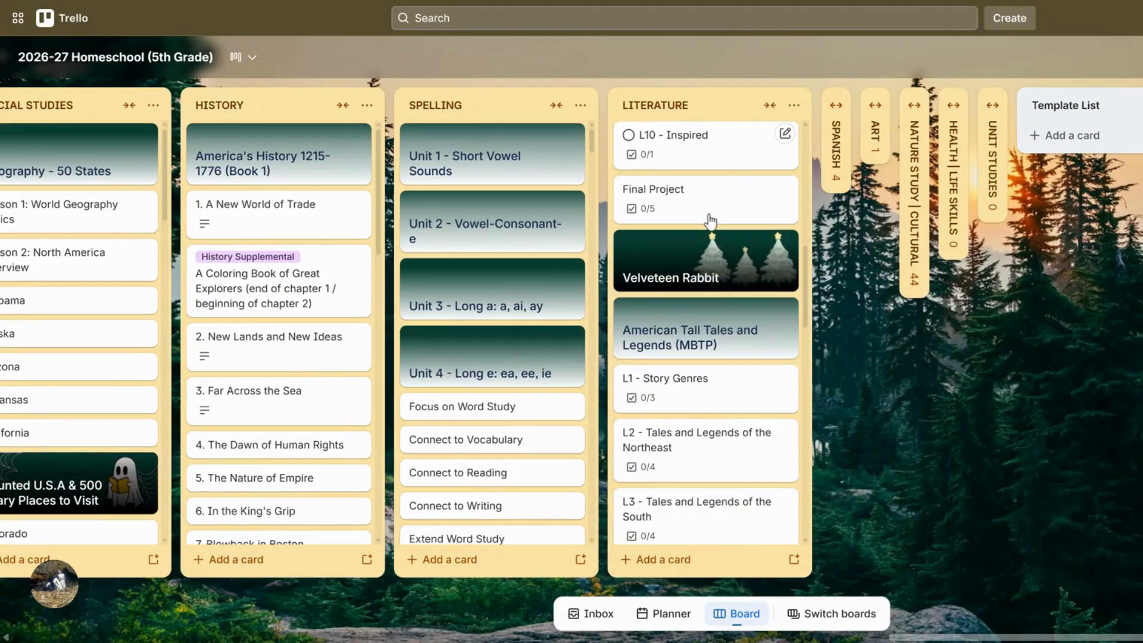
scroll(706, 227, "up", 2)
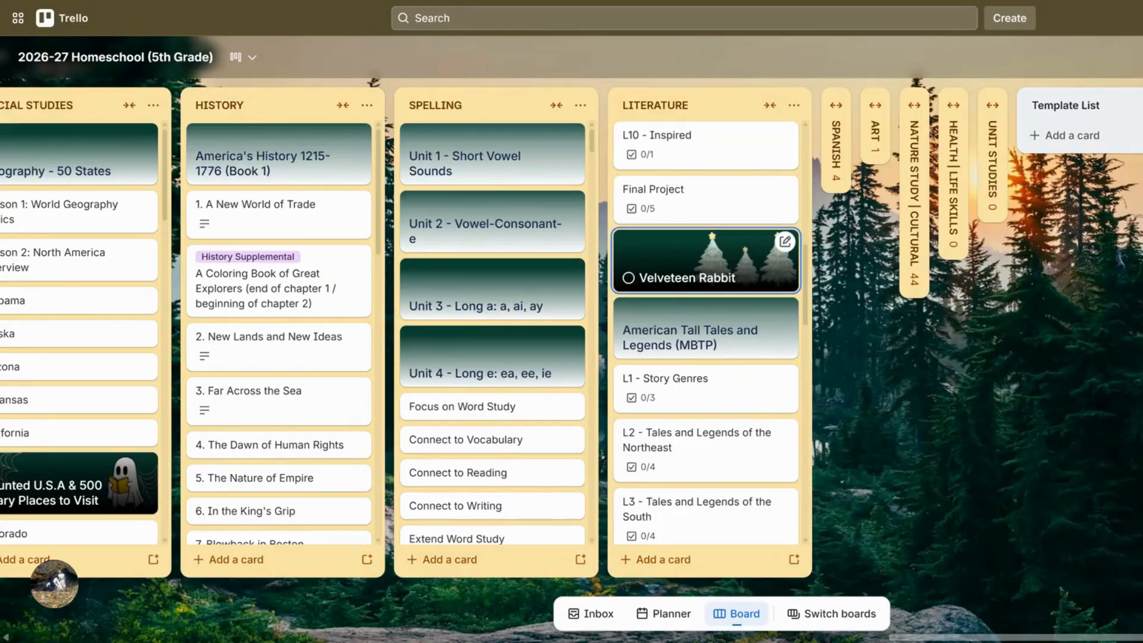
Expand the Spanish list to view its header cards, and collapse it again.
left_click(834, 112)
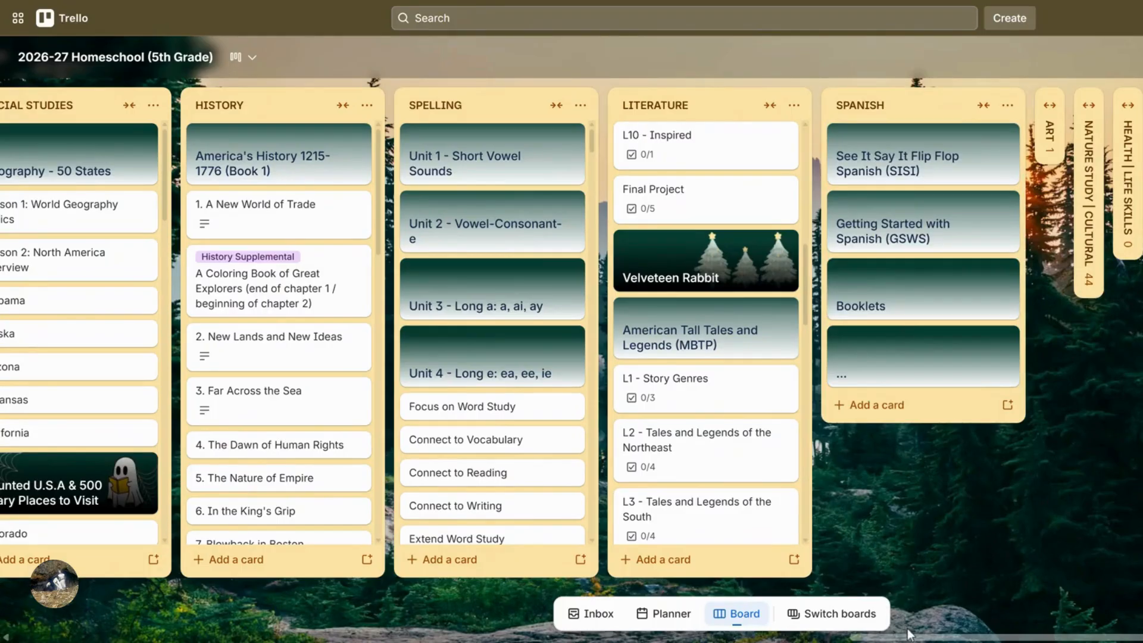
scroll(910, 633, "right", 3)
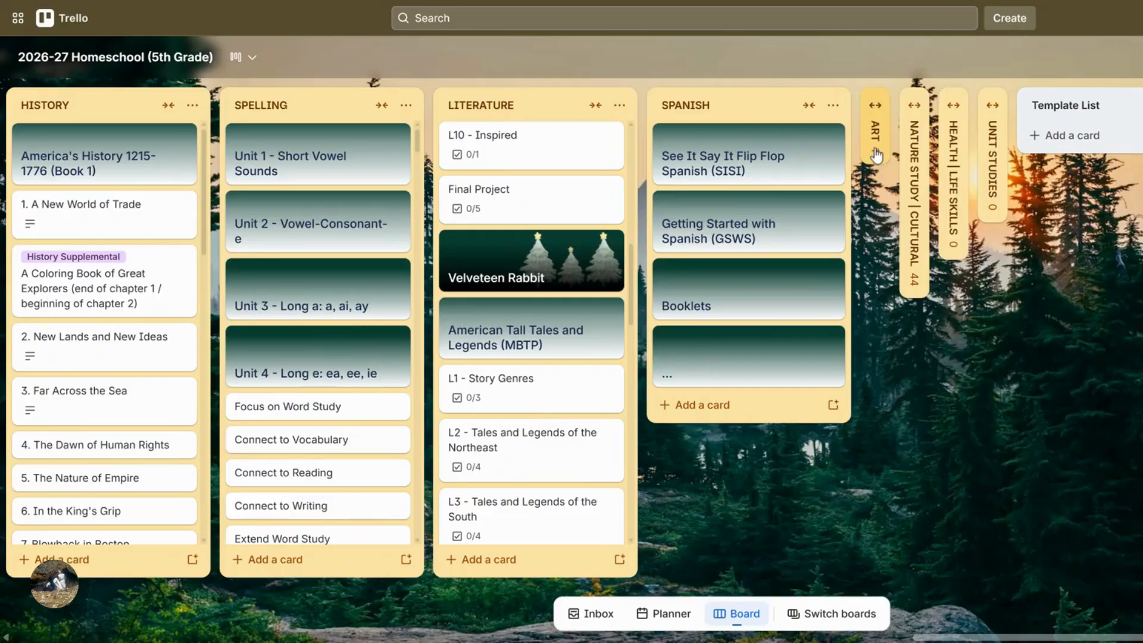
left_click(809, 105)
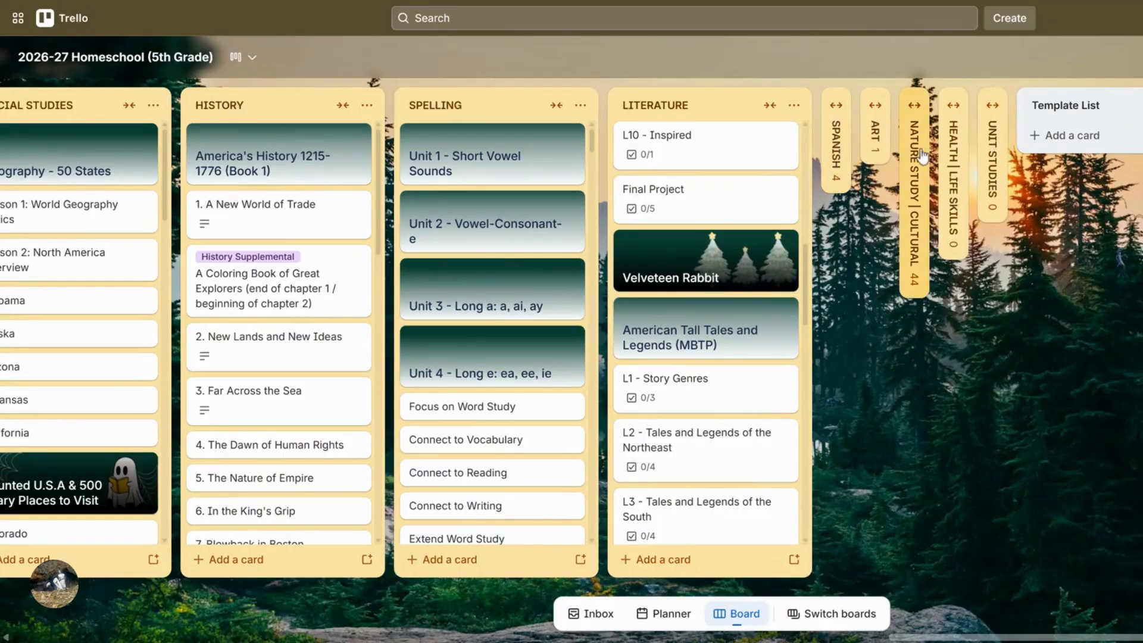
Expand the Nature Study | Cultural list and examine its seasonal sections from Summer through the last Spring cards.
left_click(917, 107)
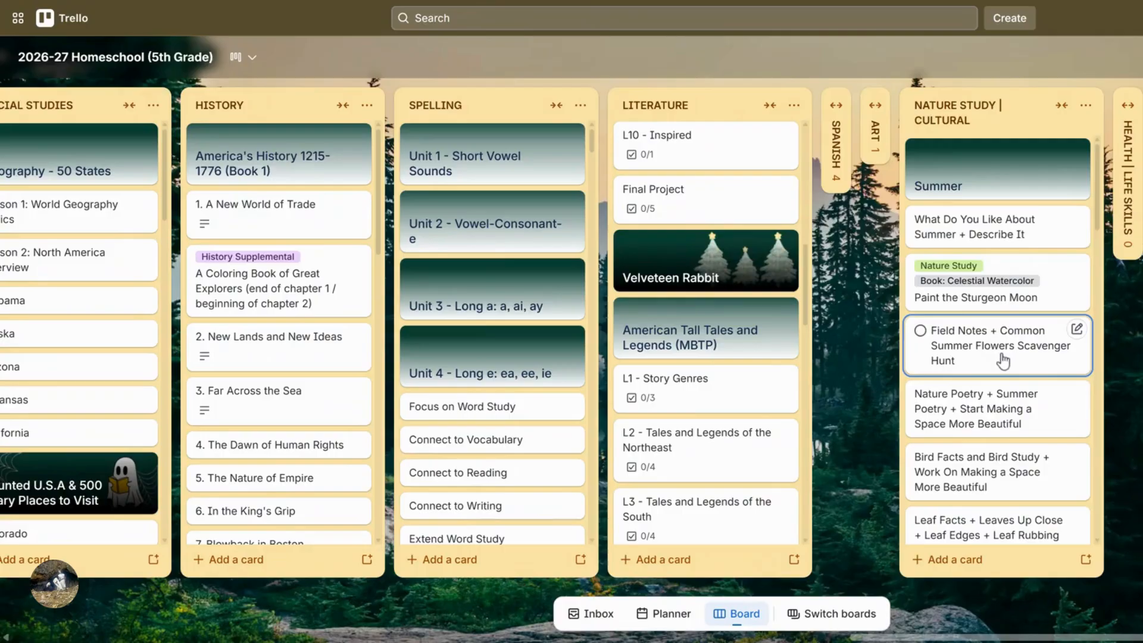
scroll(1004, 357, "down", 2)
scroll(1004, 360, "down", 8)
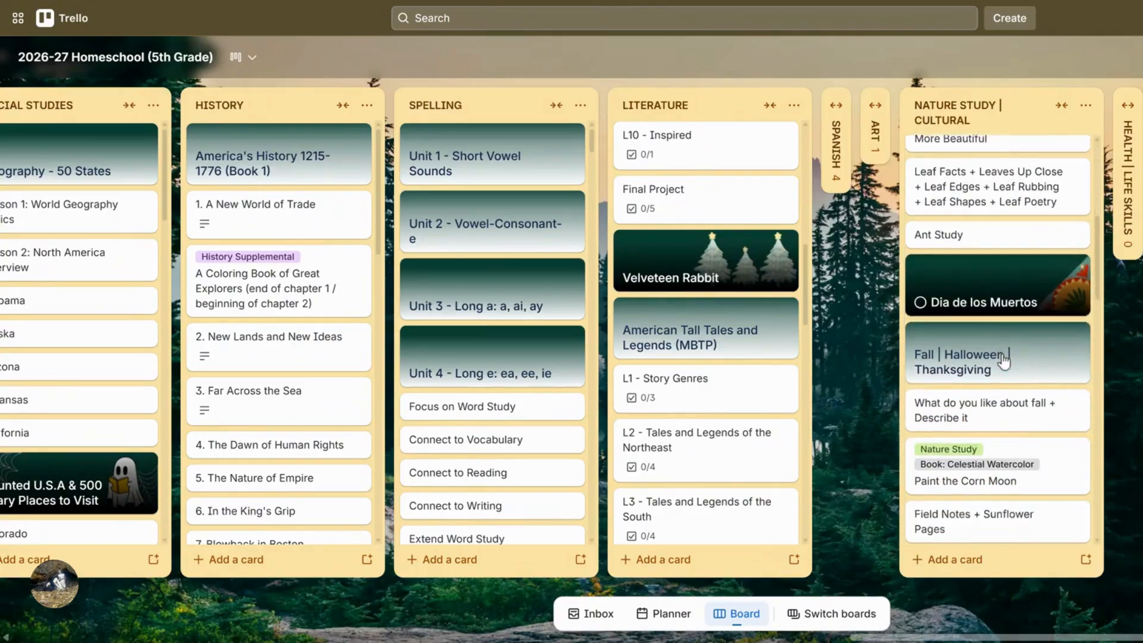
scroll(1004, 361, "down", 10)
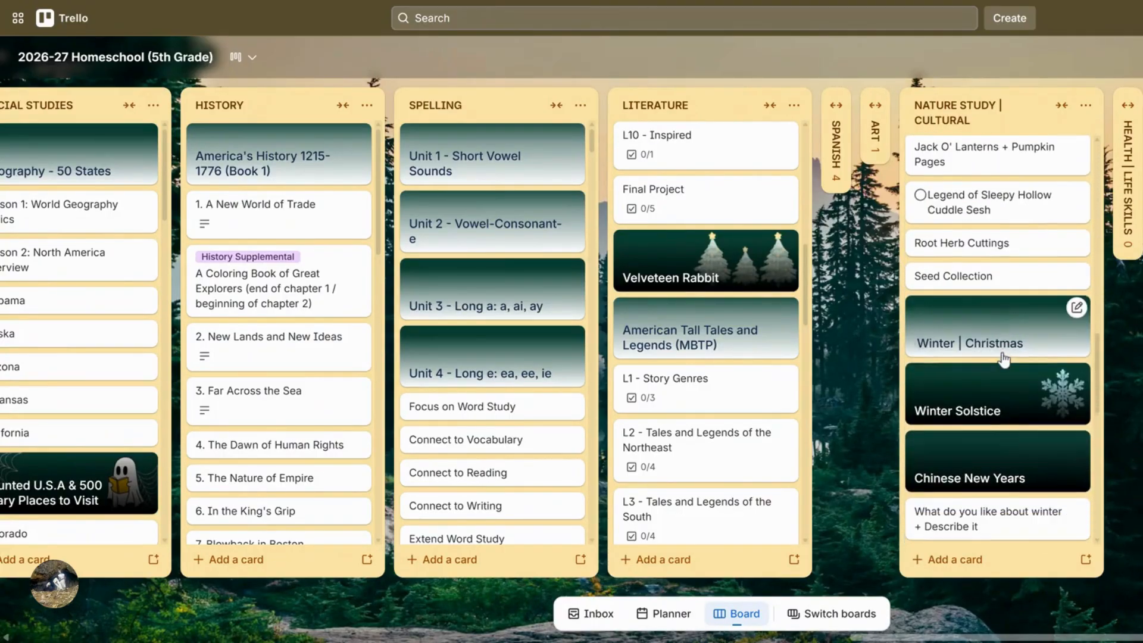
scroll(1004, 357, "down", 10)
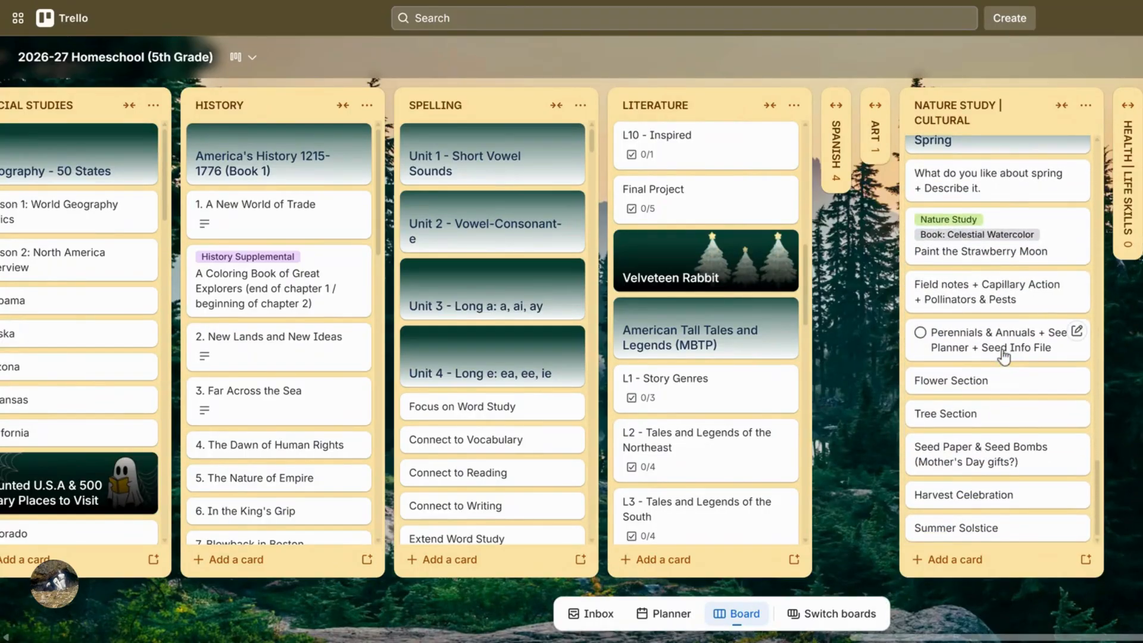
left_click(1004, 355)
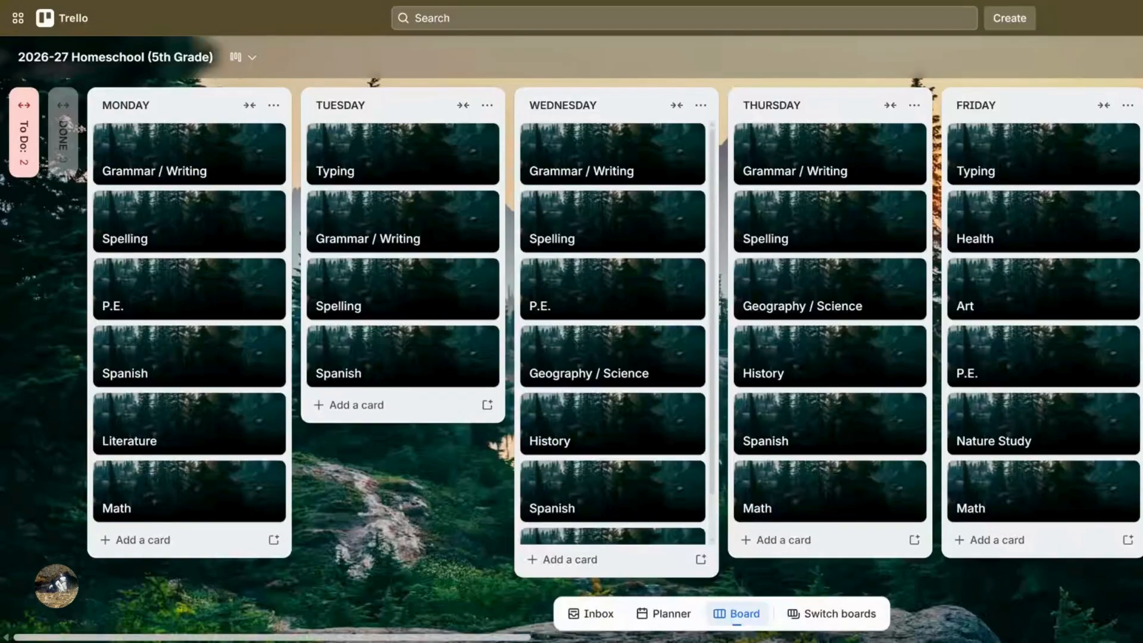
scroll(572, 334, "right", 20)
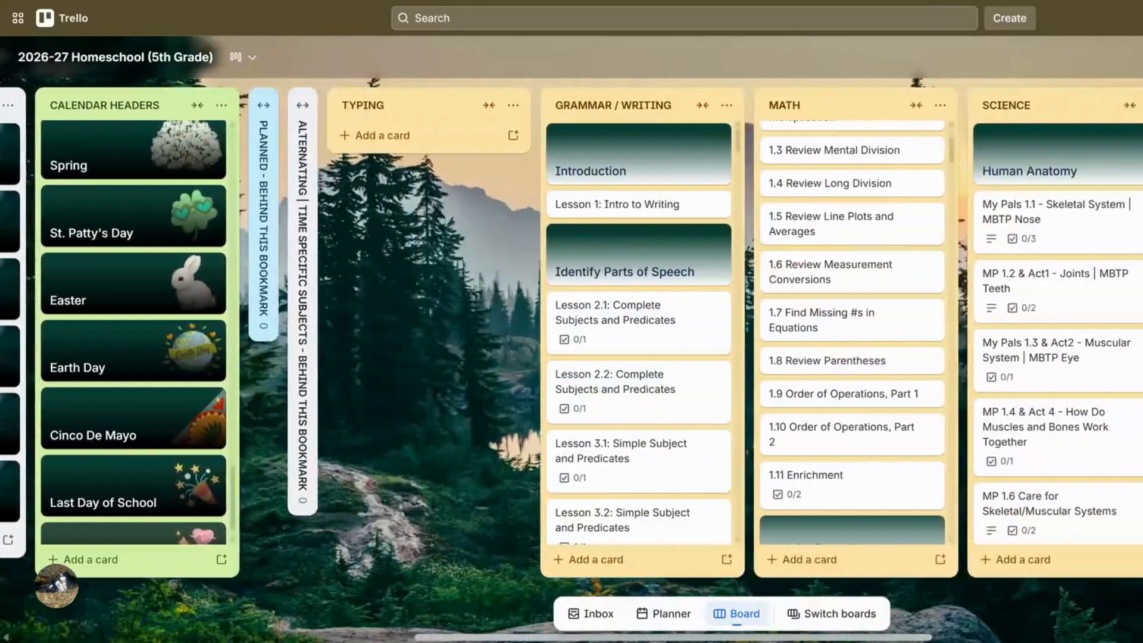
scroll(560, 539, "right", 3)
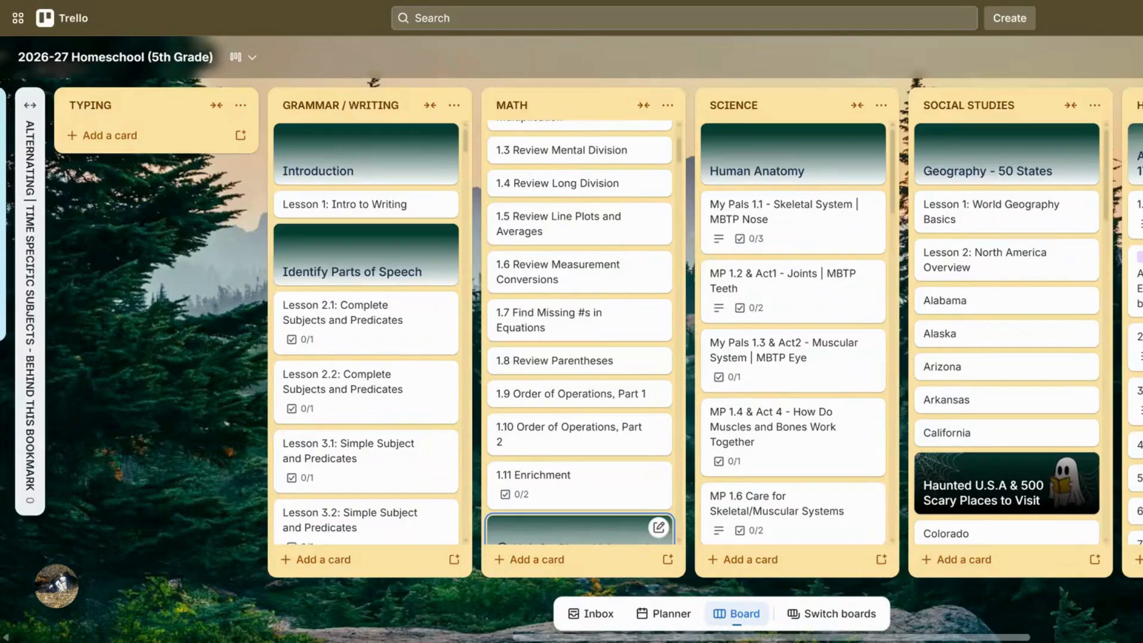
Collapse the Typing list and move the Grammar / Writing list between the Tuesday and Wednesday lists.
left_click_drag(521, 637, 39, 638)
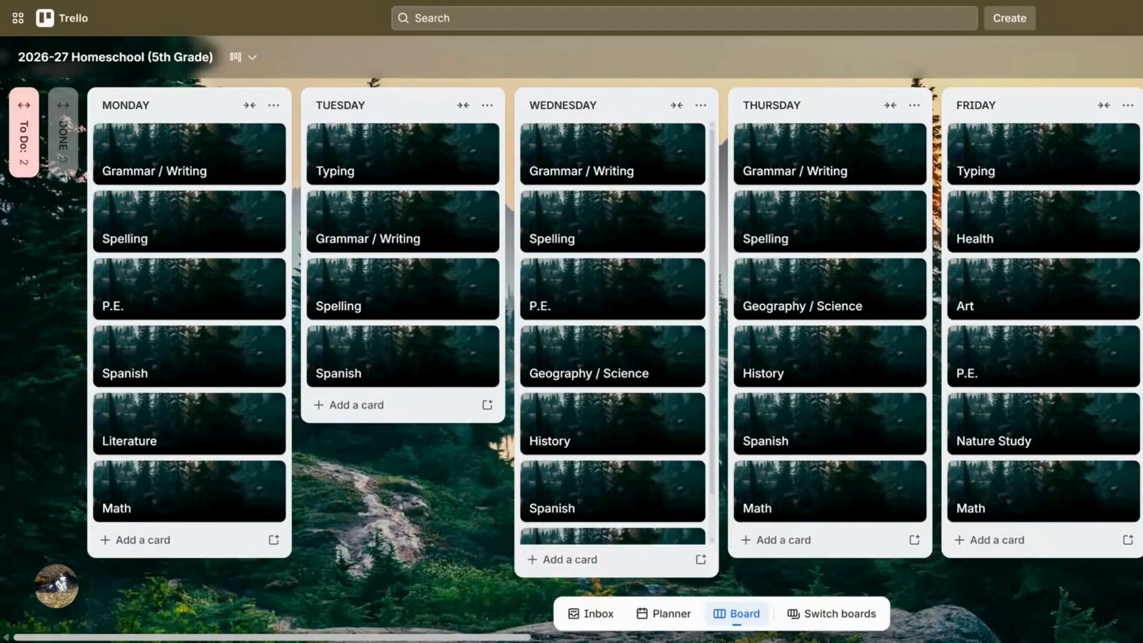
scroll(572, 334, "right", 10)
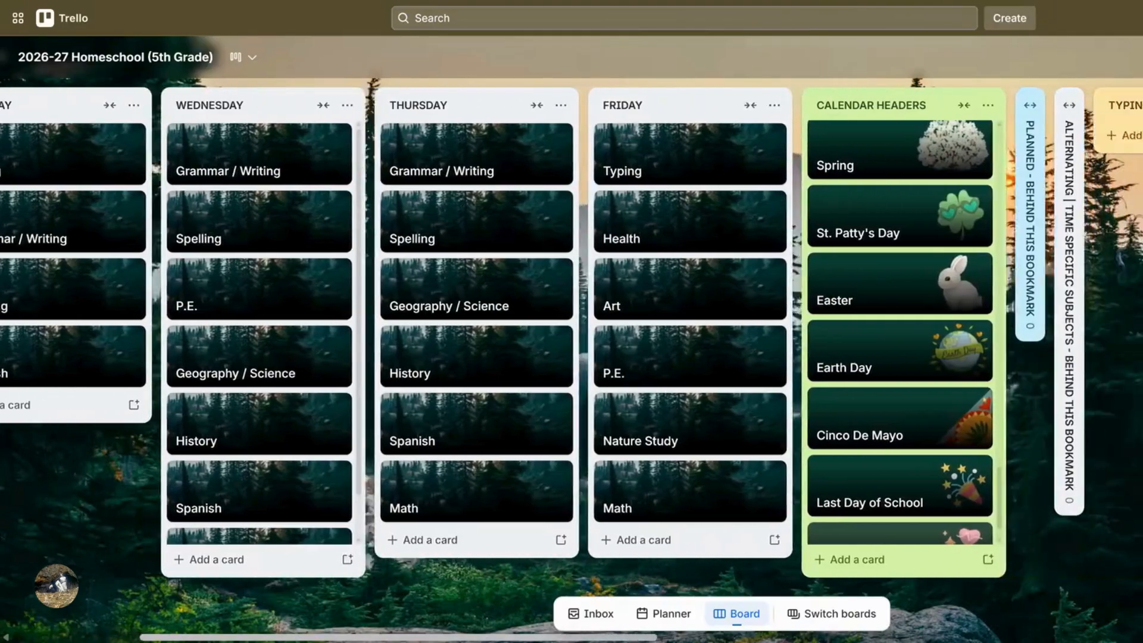
scroll(571, 333, "right", 5)
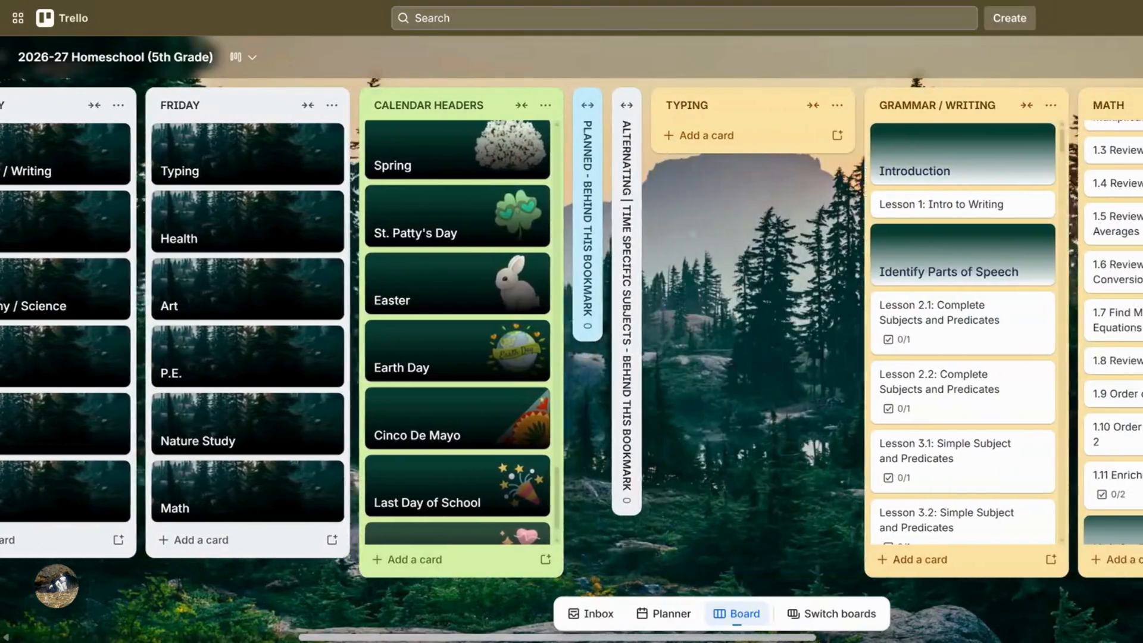
scroll(571, 333, "right", 6)
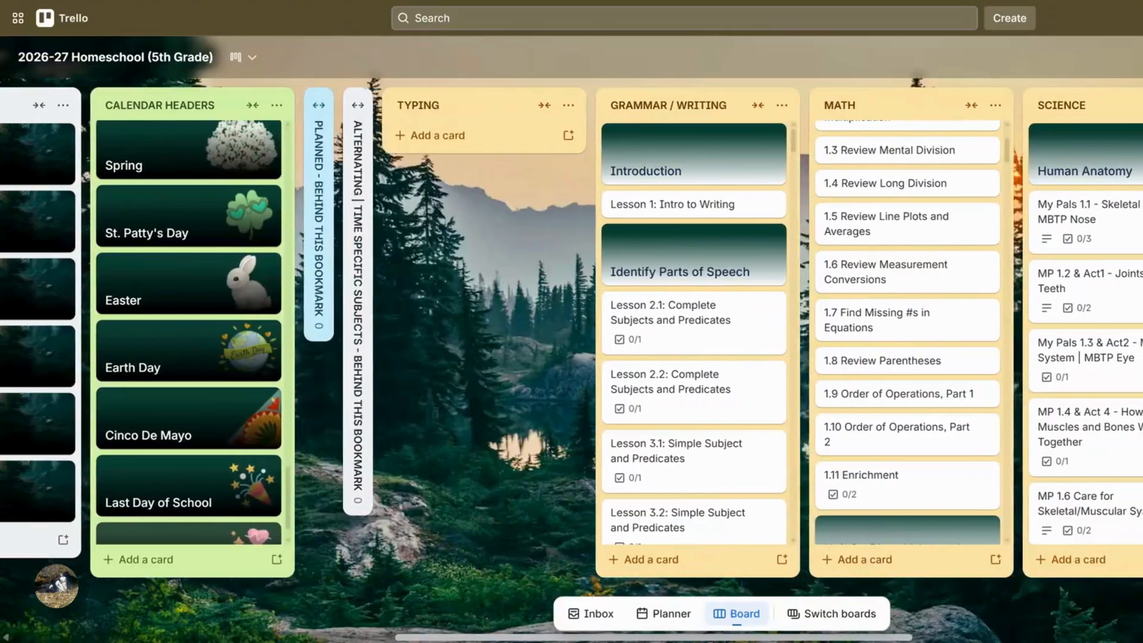
scroll(324, 336, "right", 1)
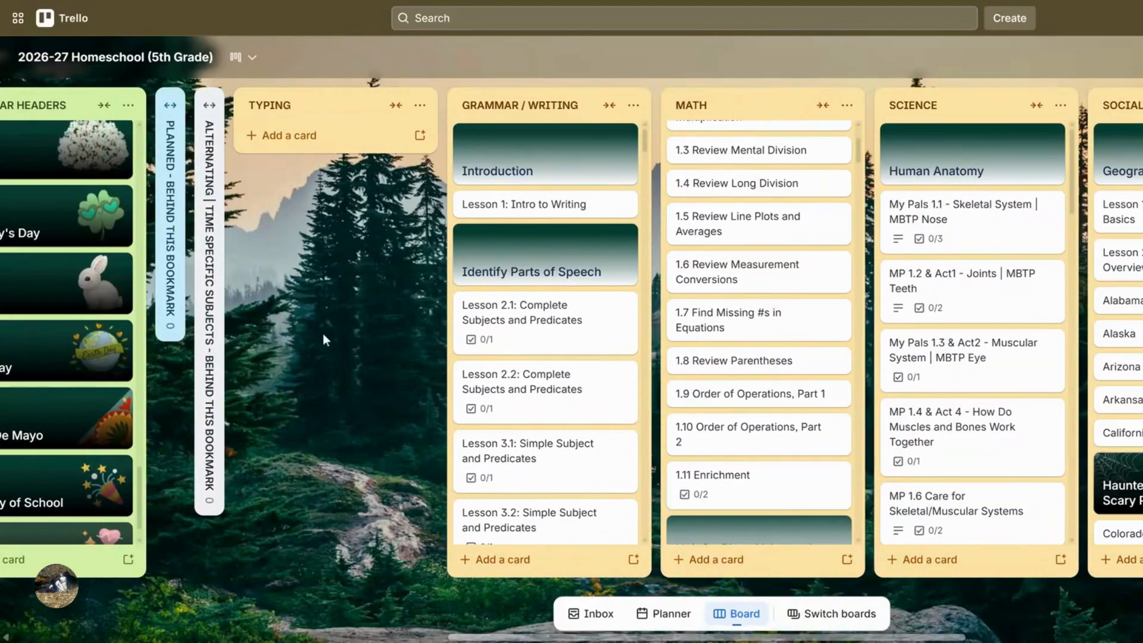
left_click(396, 106)
left_click_drag(388, 121, 477, 111)
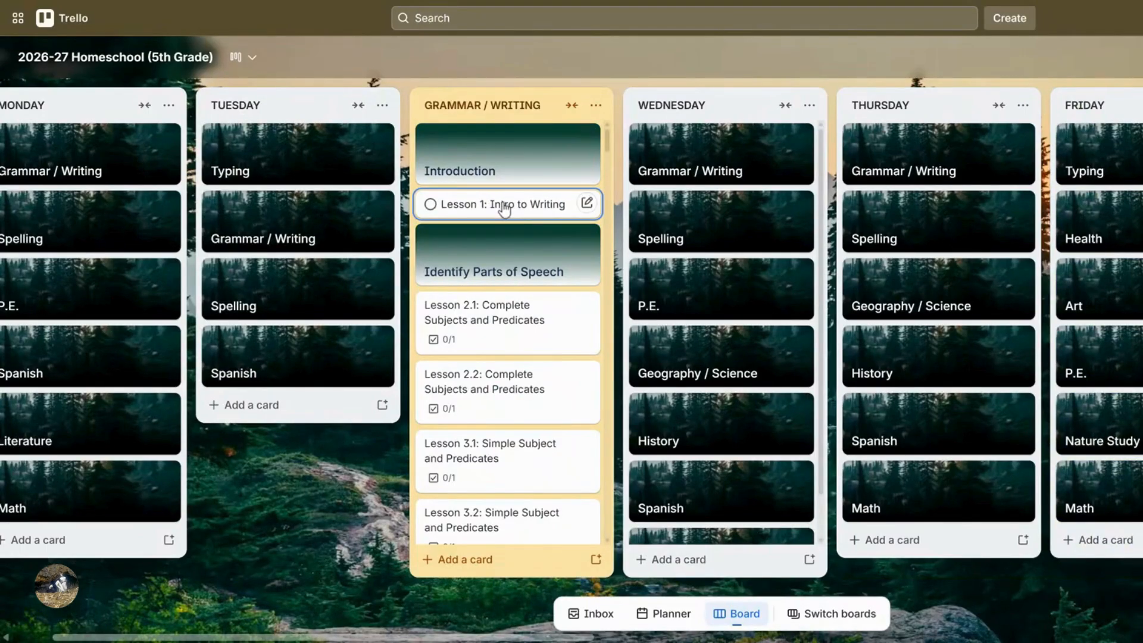
Place Lesson 1 on Monday, Lesson 2.1 on Tuesday, Lesson 2.2 on Wednesday and Lesson 3.1 on Thursday, each under its Grammar / Writing header.
left_click_drag(498, 204, 499, 209)
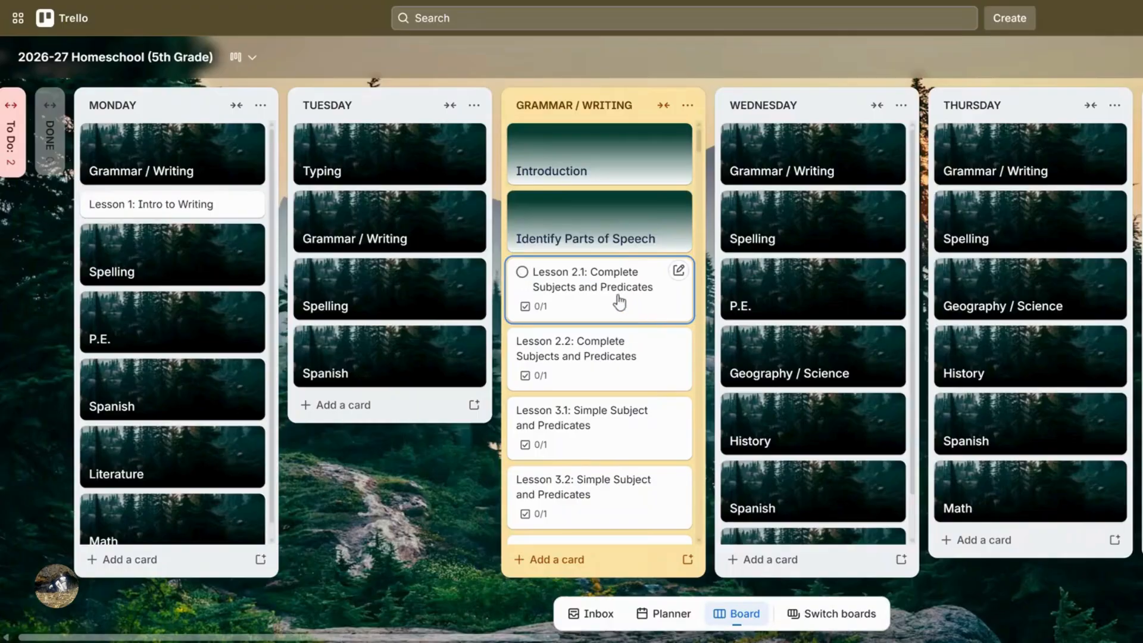
left_click_drag(612, 303, 565, 300)
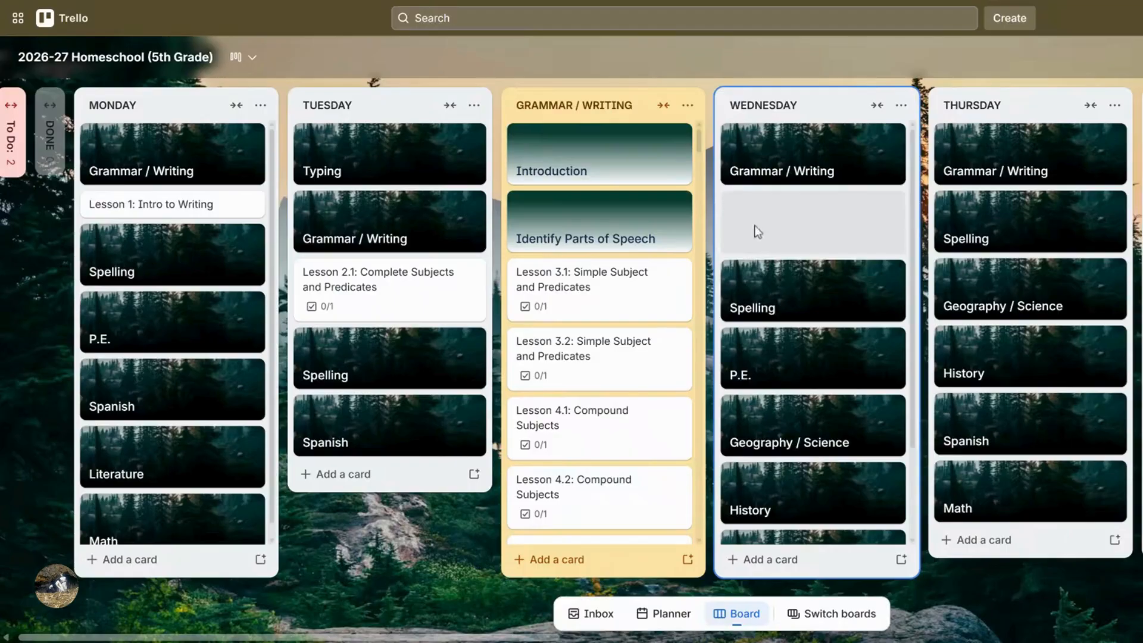
left_click_drag(755, 227, 755, 227)
left_click_drag(592, 296, 598, 305)
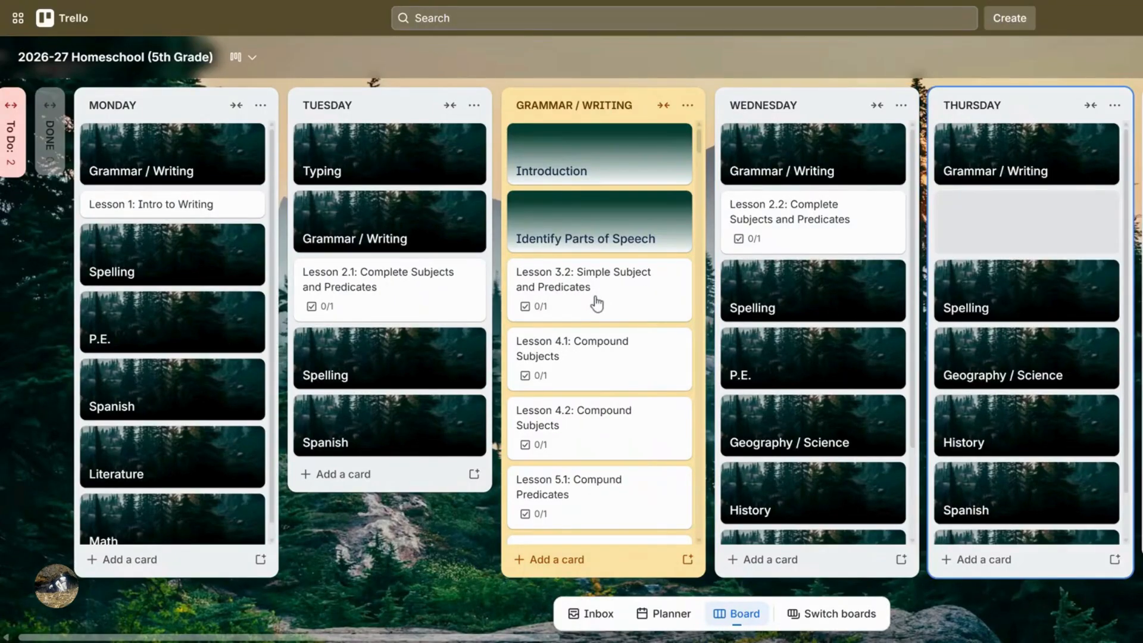
left_click_drag(985, 212, 985, 212)
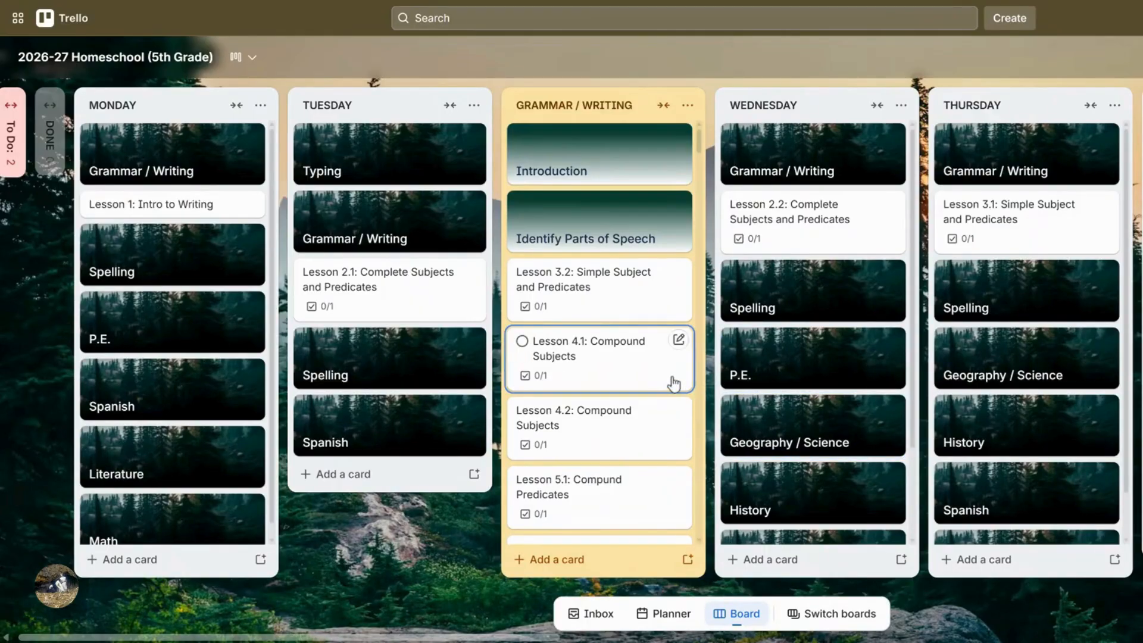
Collapse Grammar / Writing and move it behind the Planned bookmark, and bring the Math list between Tuesday and Wednesday, showing Unit 1.
left_click(659, 105)
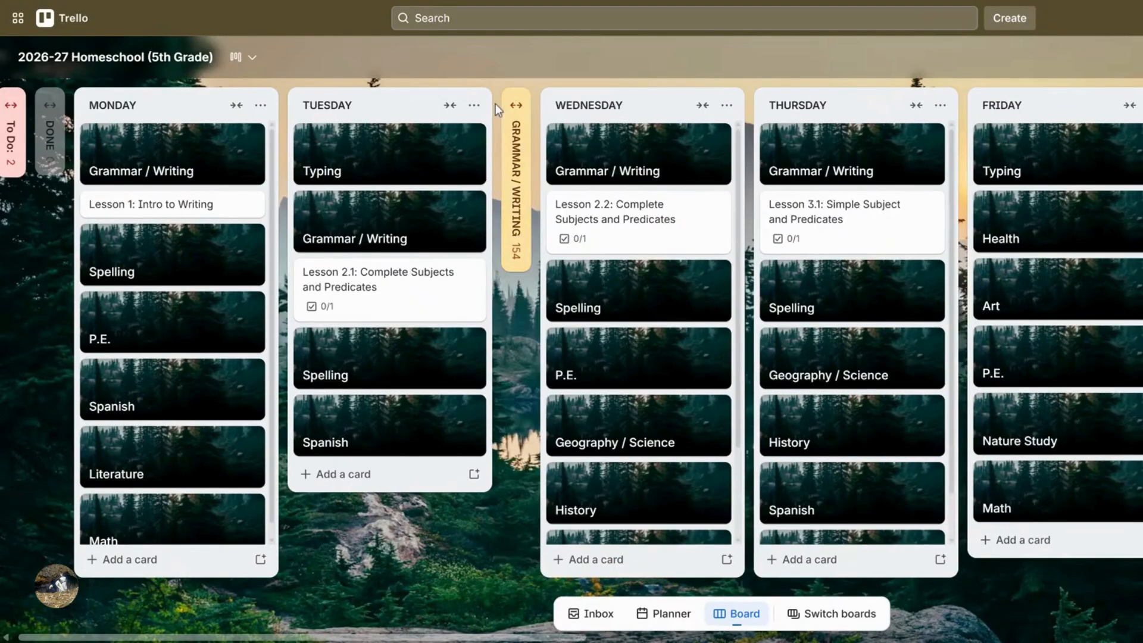
left_click_drag(513, 114, 1139, 110)
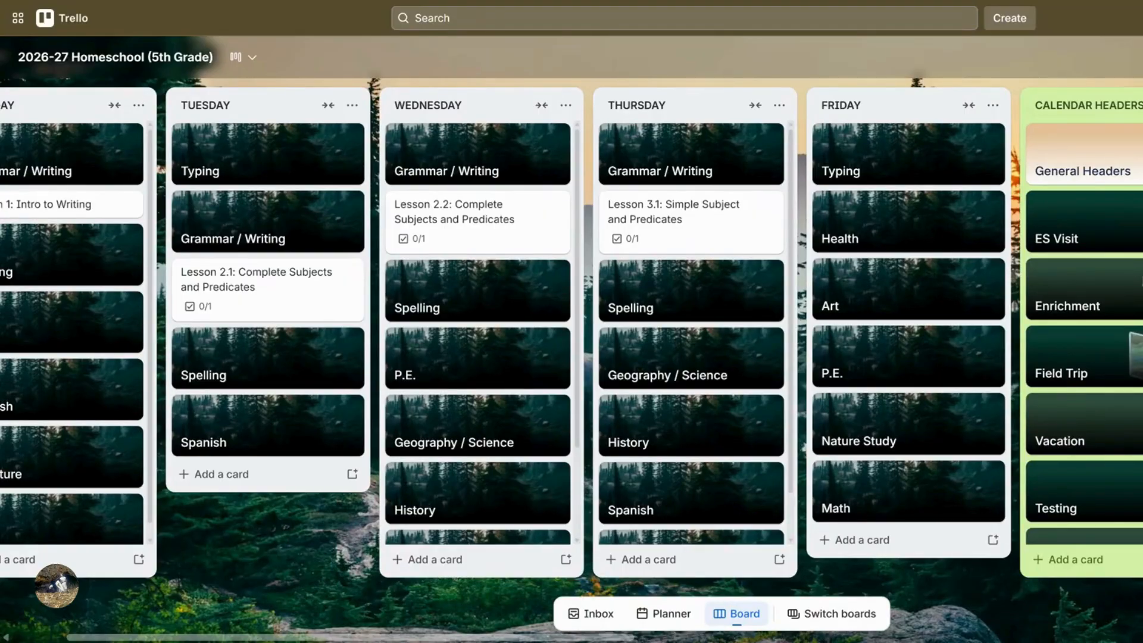
left_click_drag(447, 638, 712, 638)
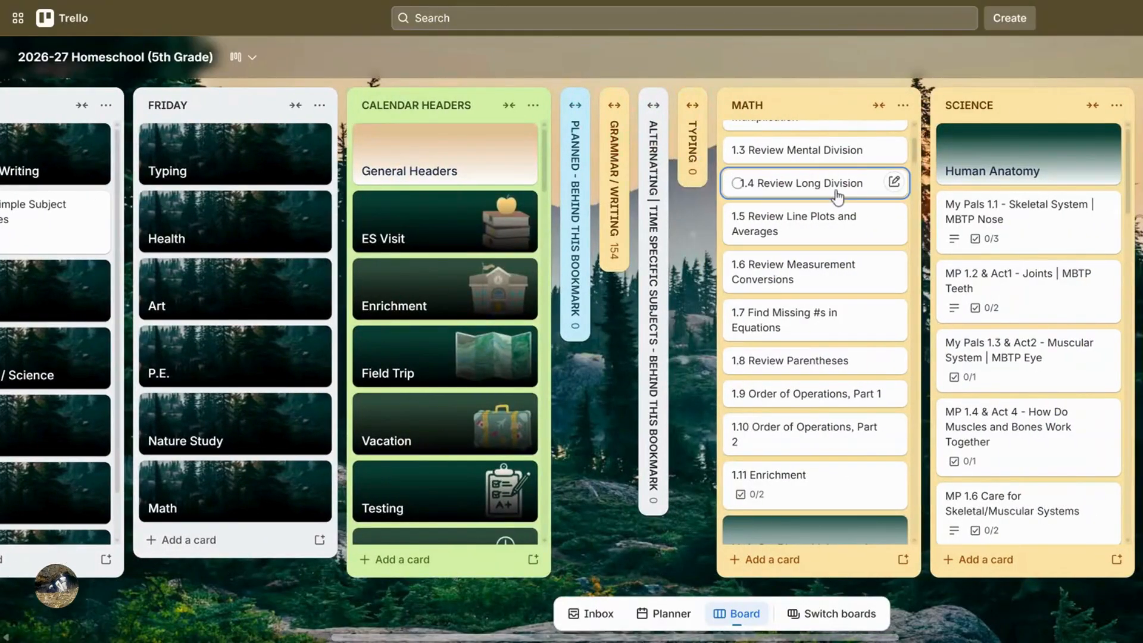
mouse_move(823, 109)
left_mouse_down()
mouse_move(119, 109)
mouse_move(572, 109)
mouse_move(643, 167)
left_mouse_up()
scroll(641, 179, "up", 5)
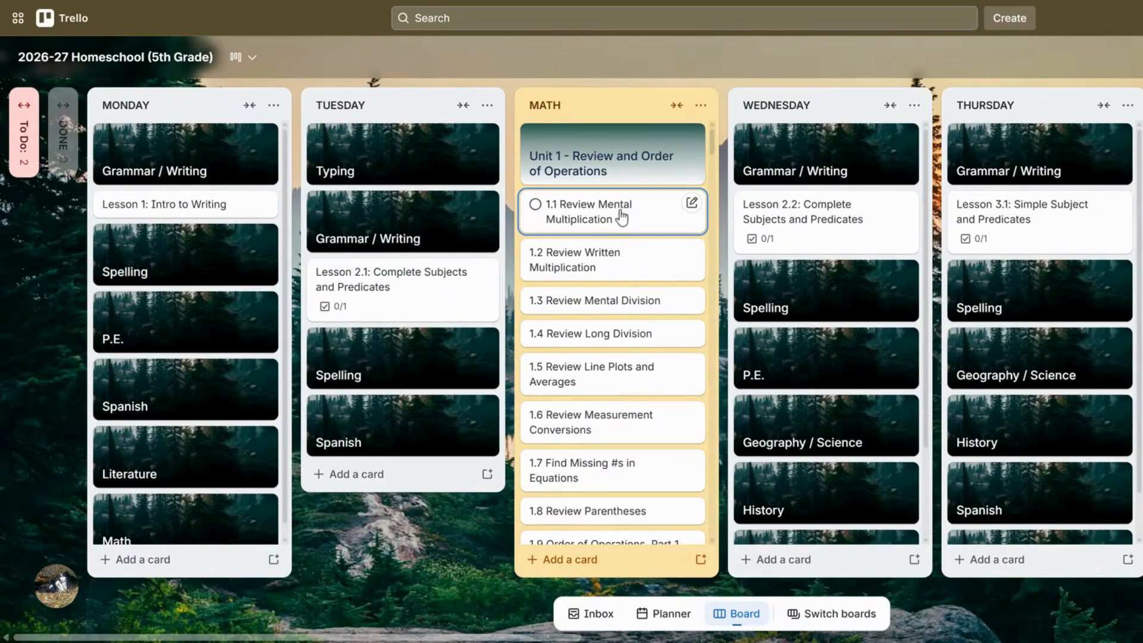
Place Math lessons 1.1 on Monday, 1.2 on Wednesday, 1.3 on Thursday and 1.4 on Friday, each under its Math header.
left_click_drag(614, 215, 185, 519)
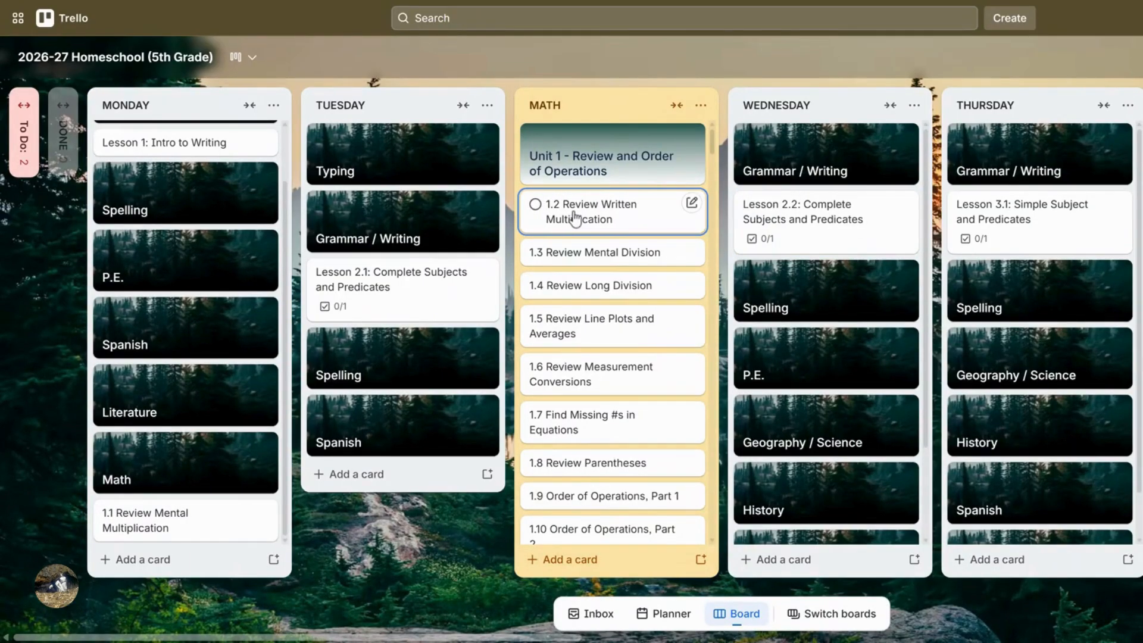
key(".")
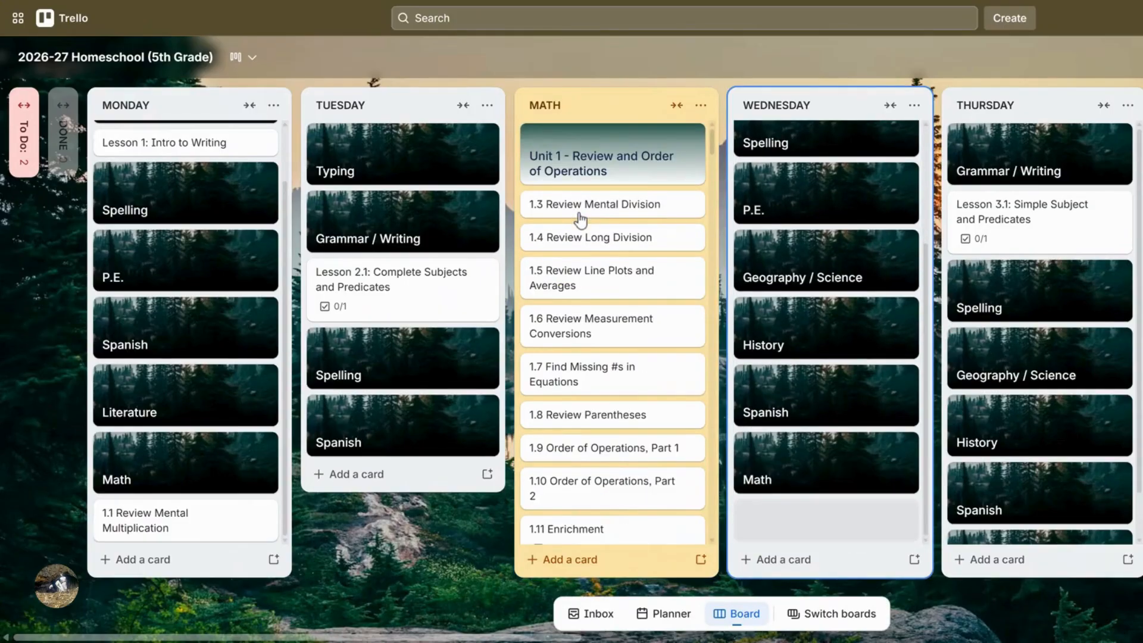
left_click_drag(823, 525, 823, 526)
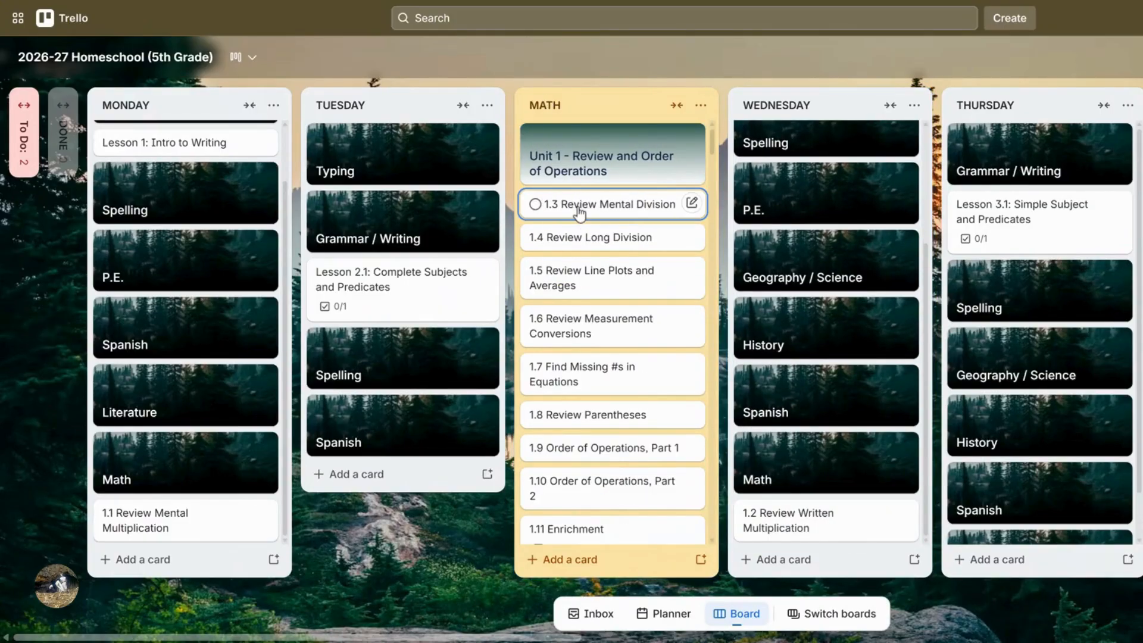
left_click_drag(580, 213, 1037, 525)
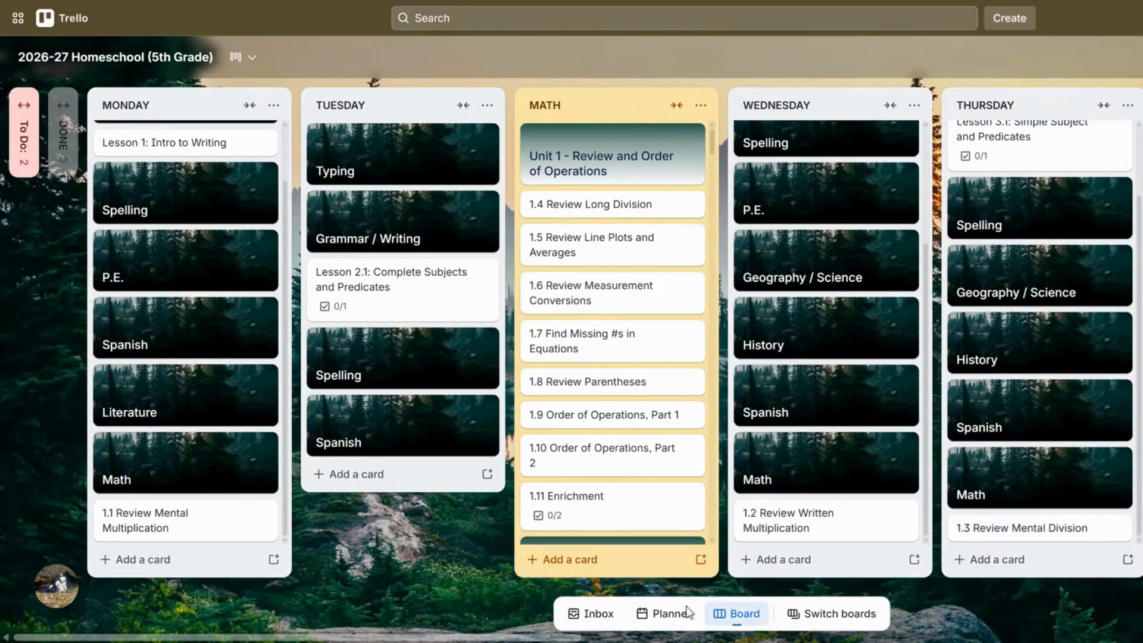
left_click_drag(516, 638, 676, 638)
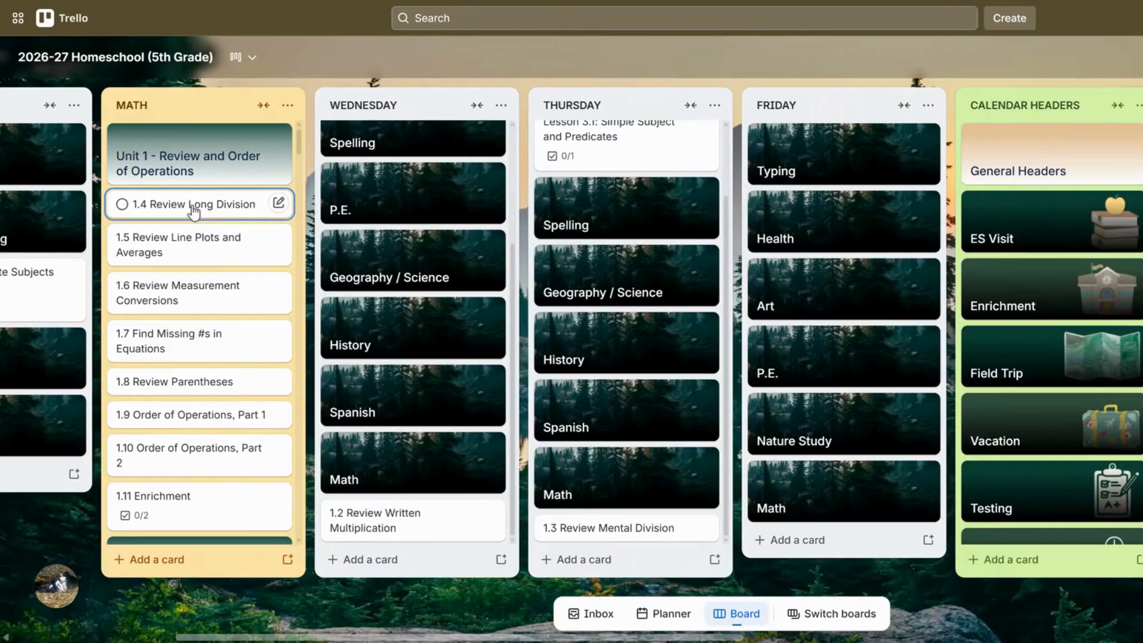
left_click_drag(197, 211, 840, 528)
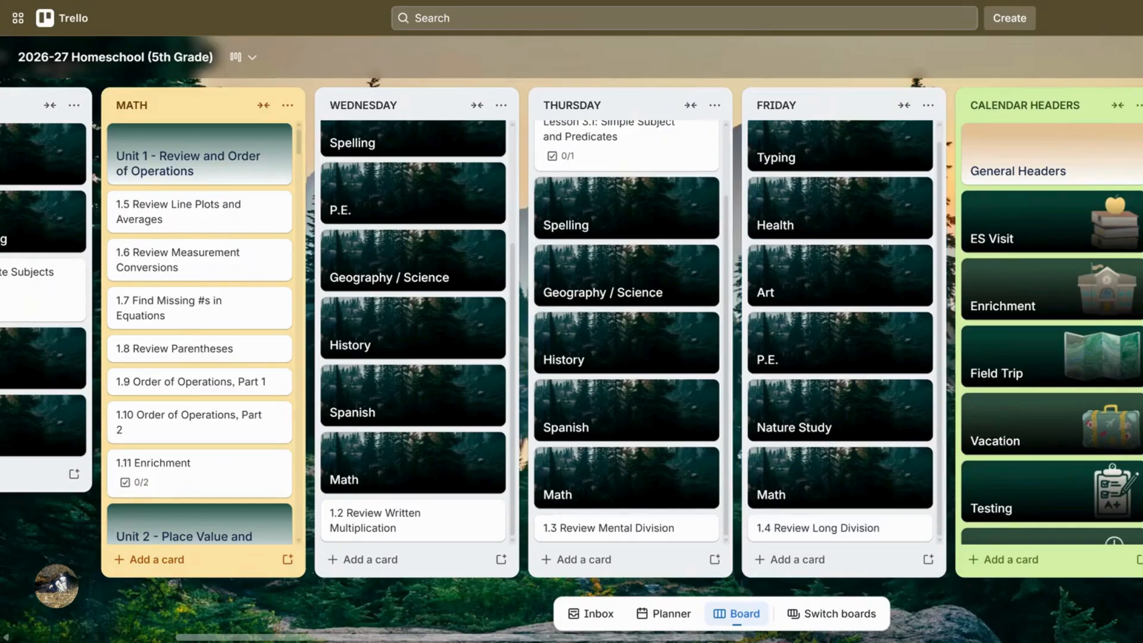
Collapse the Math and Science lists, moving Math behind Grammar / Writing and Science directly behind the Alternating bookmark.
left_click(263, 110)
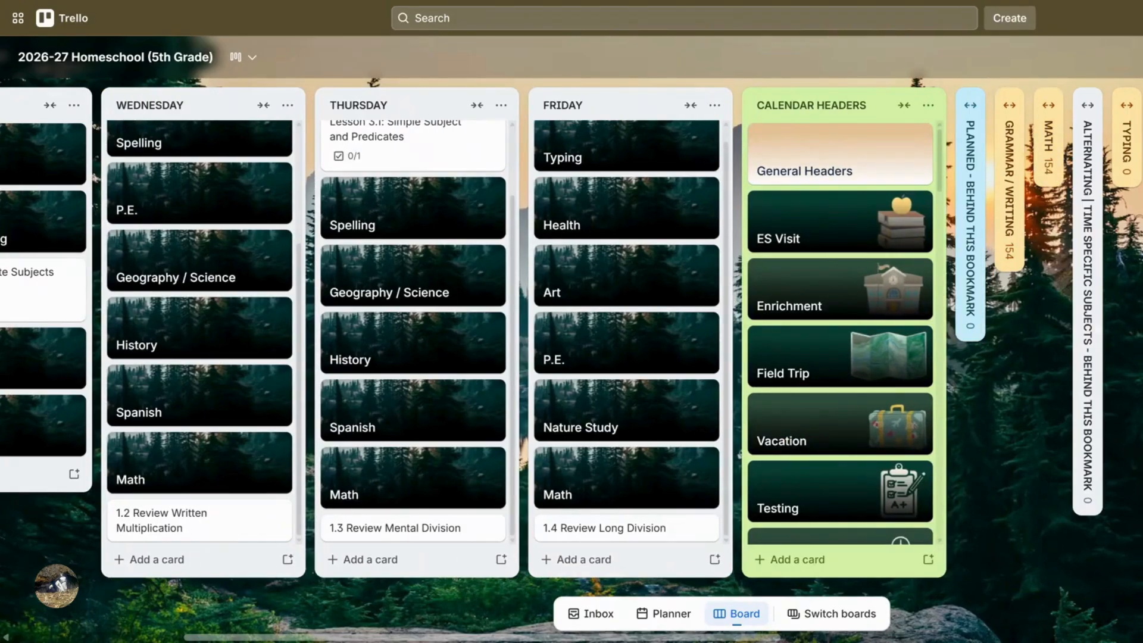
left_click_drag(713, 640, 775, 641)
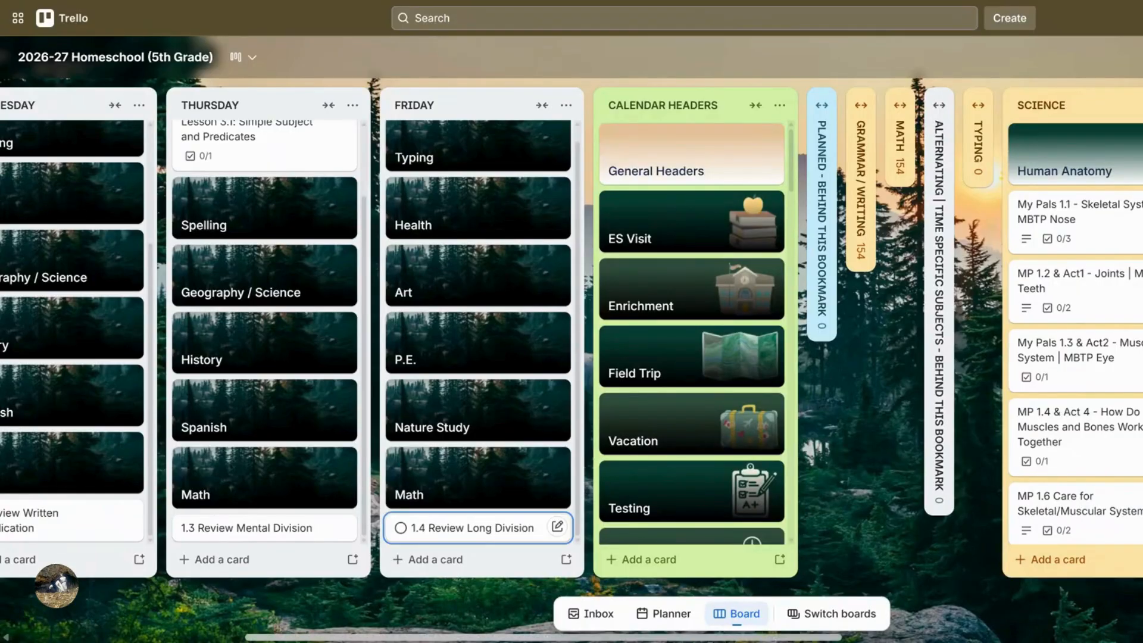
scroll(558, 527, "right", 5)
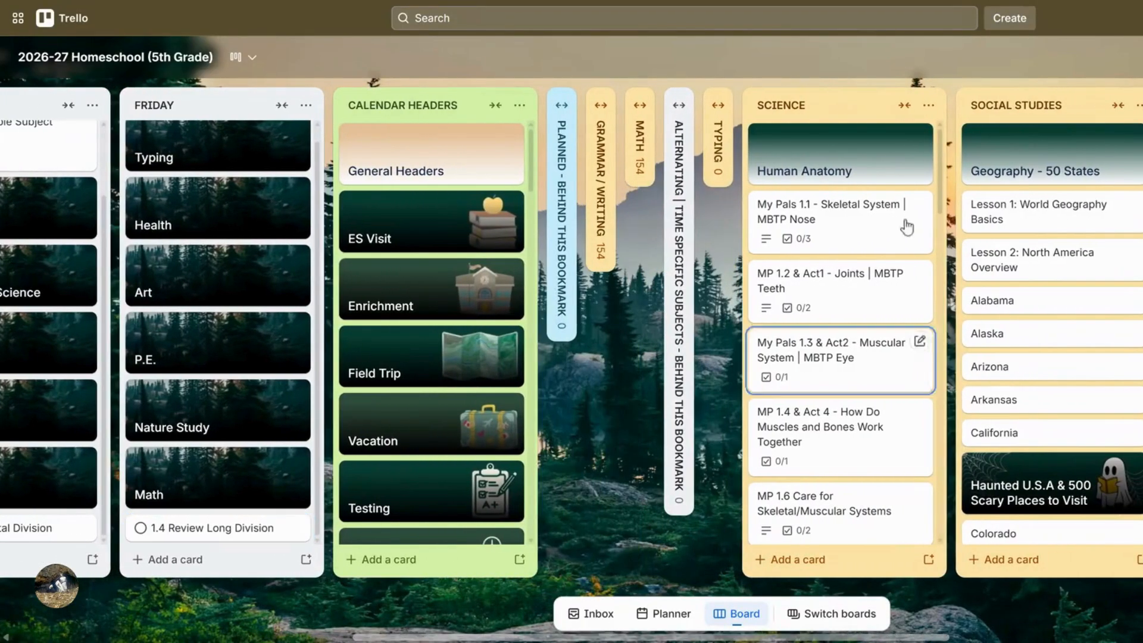
left_click(905, 106)
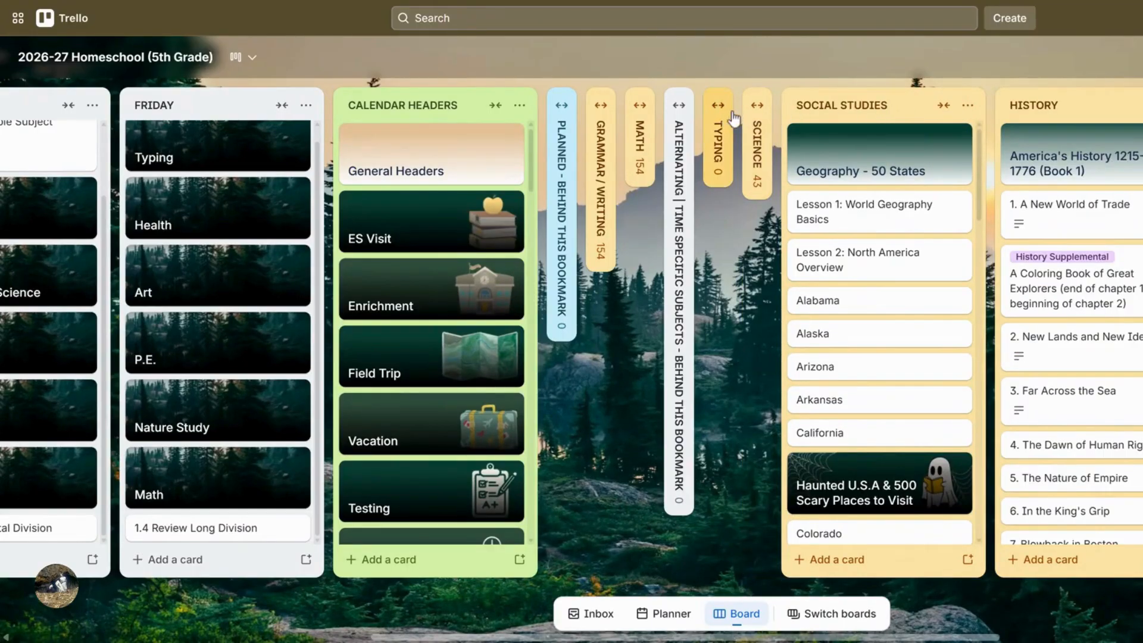
left_click_drag(755, 117, 715, 119)
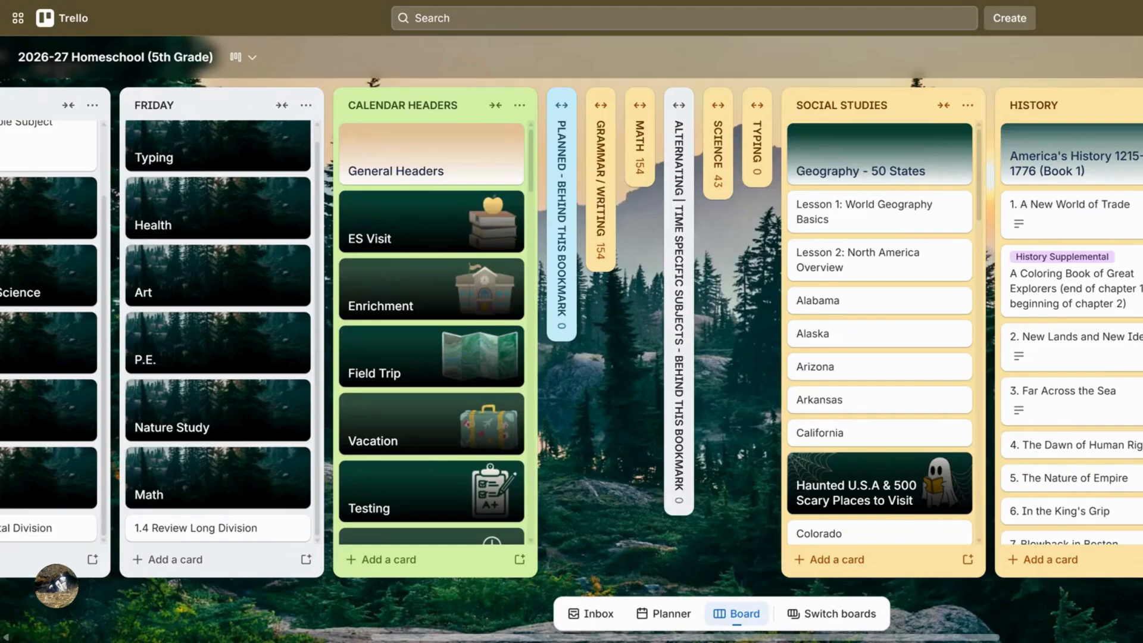
Move the Alternating | Time Specific Subjects bookmark to the end of the subject lists, directly before the Template List.
scroll(572, 334, "right", 5)
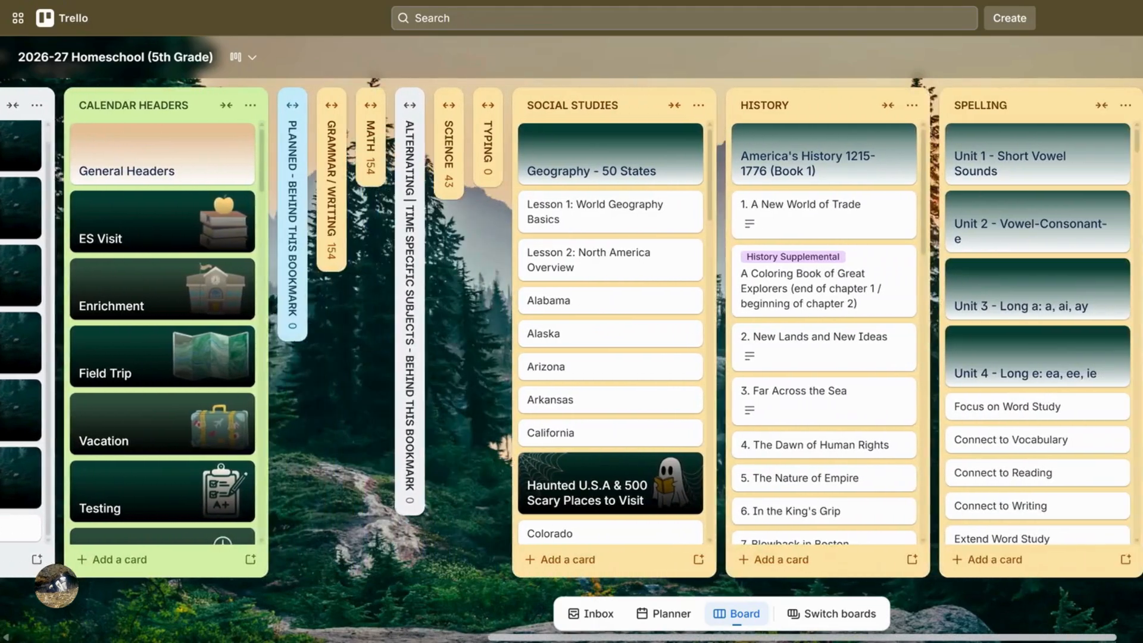
scroll(345, 178, "left", 2)
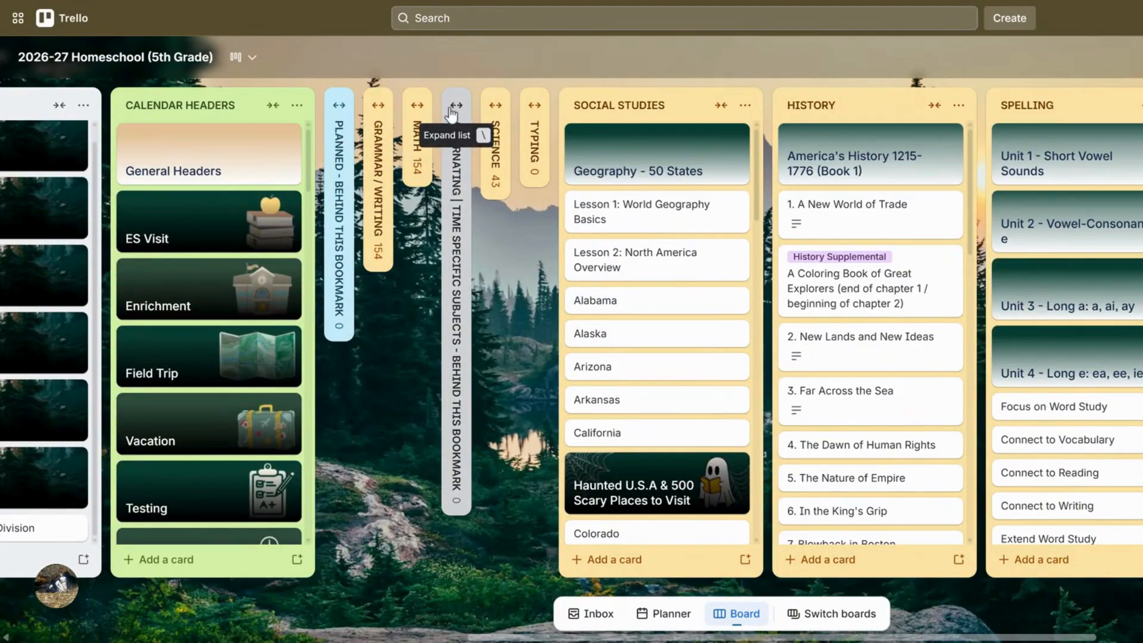
left_click_drag(451, 114, 461, 114)
scroll(459, 114, "right", 10)
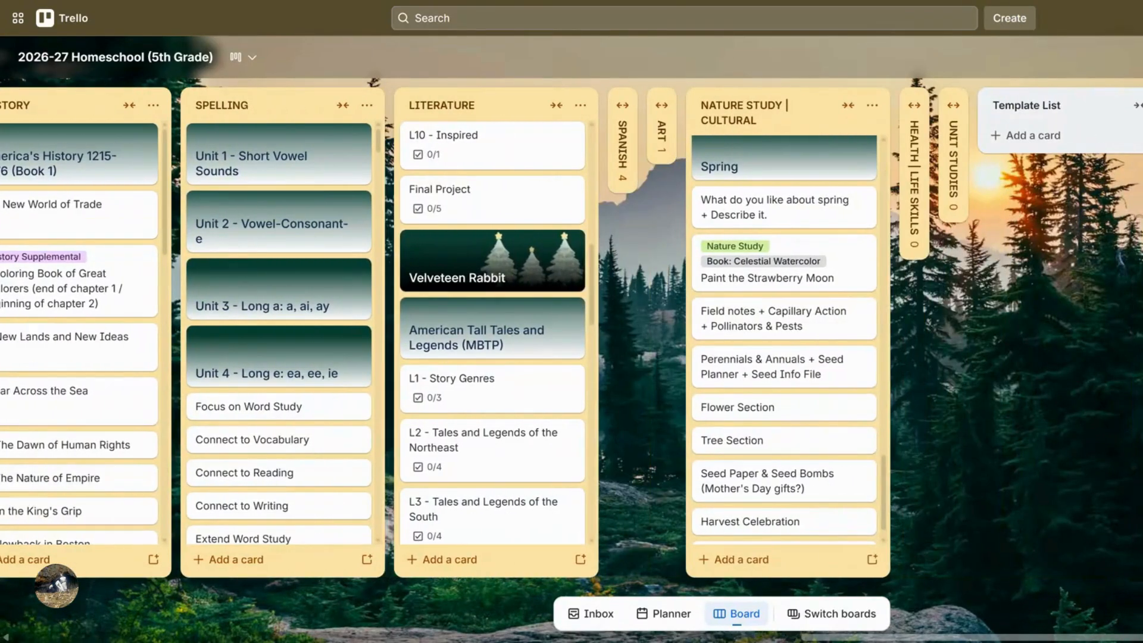
left_click_drag(1102, 114, 993, 107)
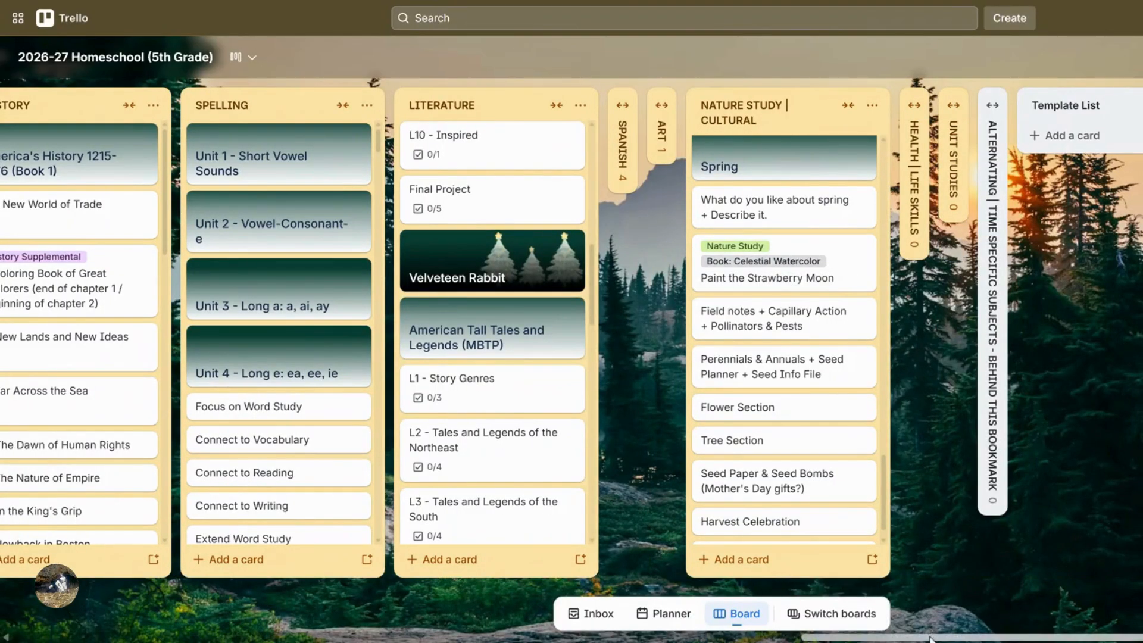
Move the Planned bookmark behind Unit Studies, directly before the Alternating bookmark.
left_click_drag(932, 639, 541, 501)
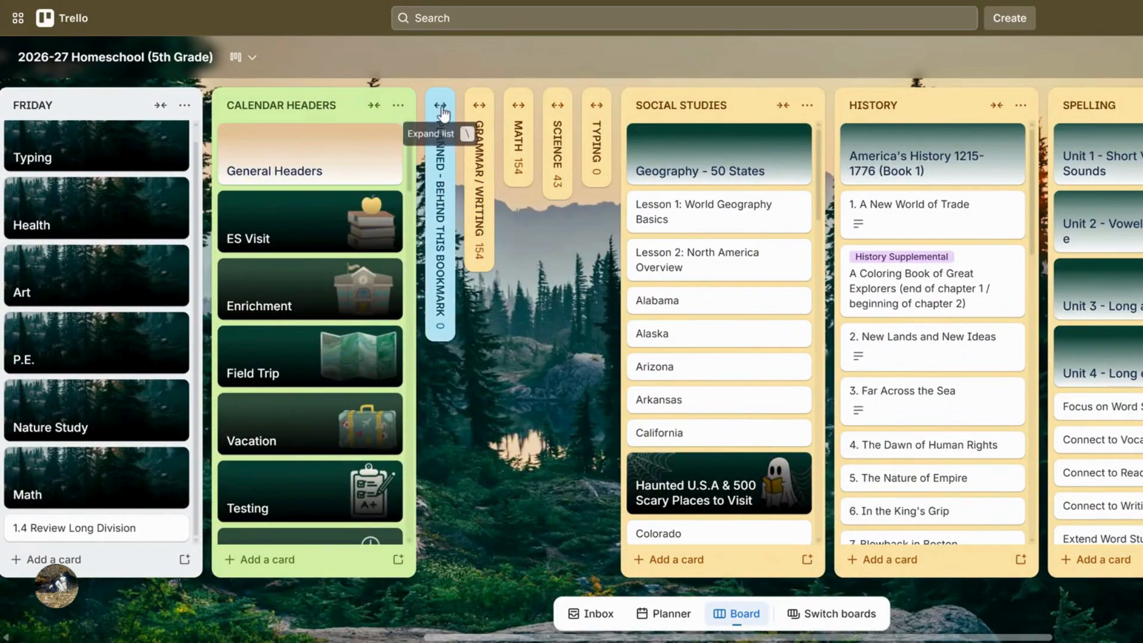
scroll(444, 113, "right", 13)
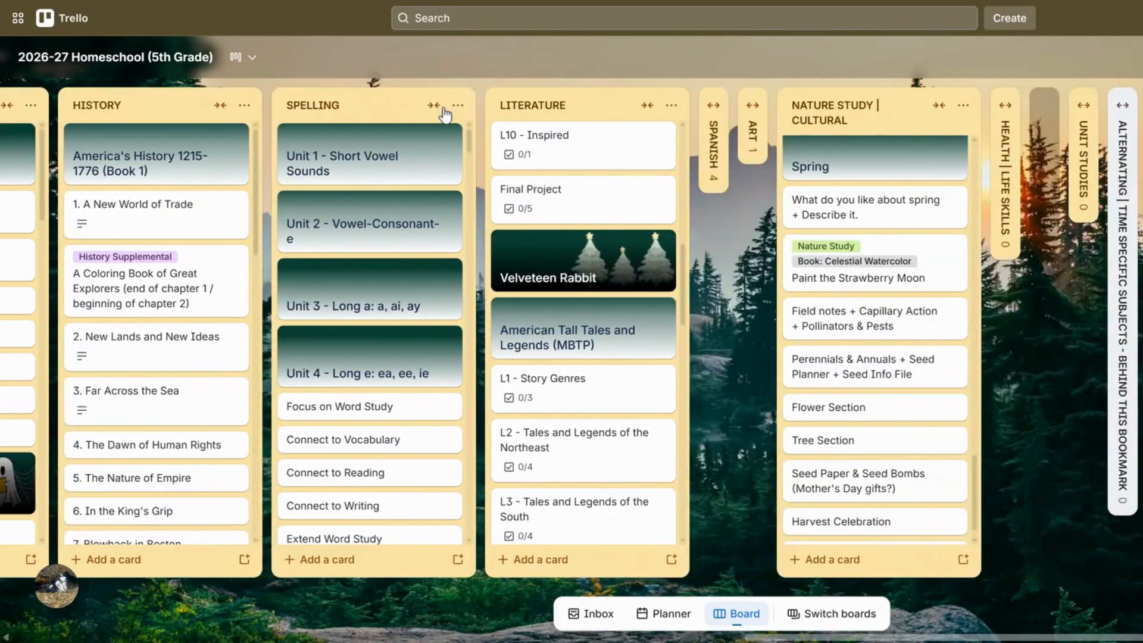
left_click_drag(445, 115, 1084, 119)
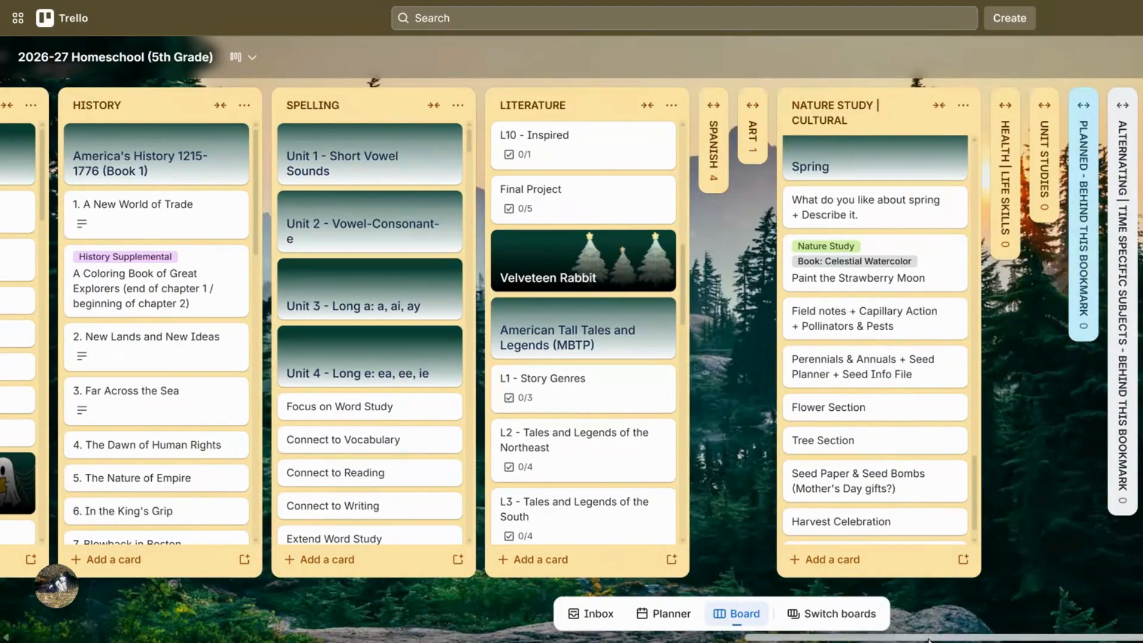
Move the collapsed Grammar / Writing and Math lists between the Planned and Alternating bookmarks.
left_click_drag(930, 640, 567, 641)
left_click_drag(542, 122, 956, 126)
left_click_drag(1007, 639, 633, 638)
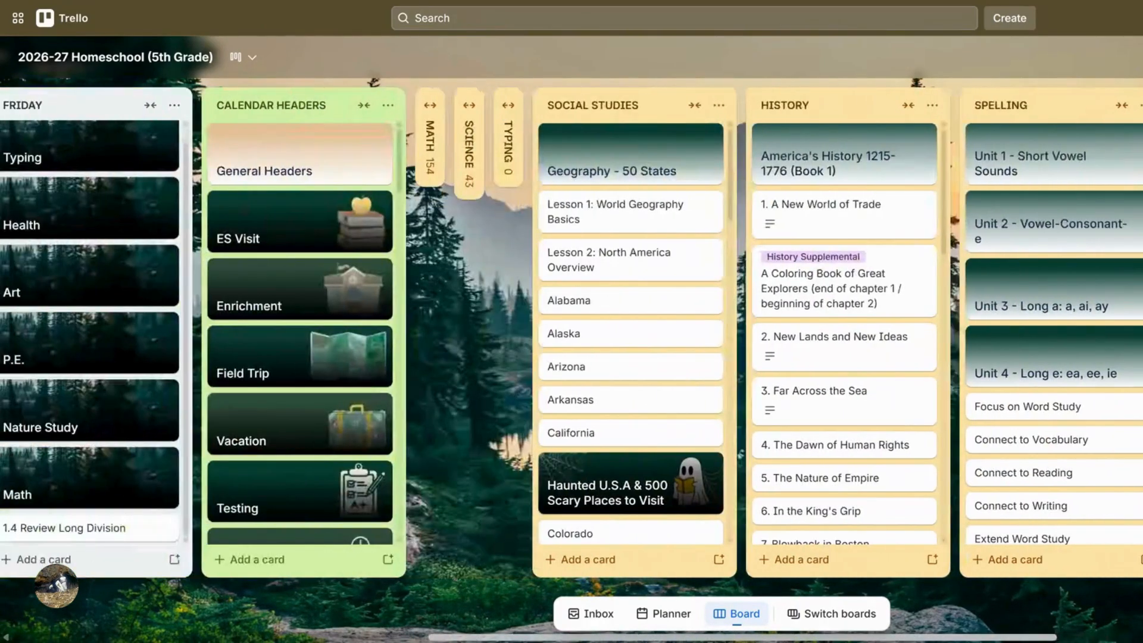
left_click_drag(438, 147, 915, 143)
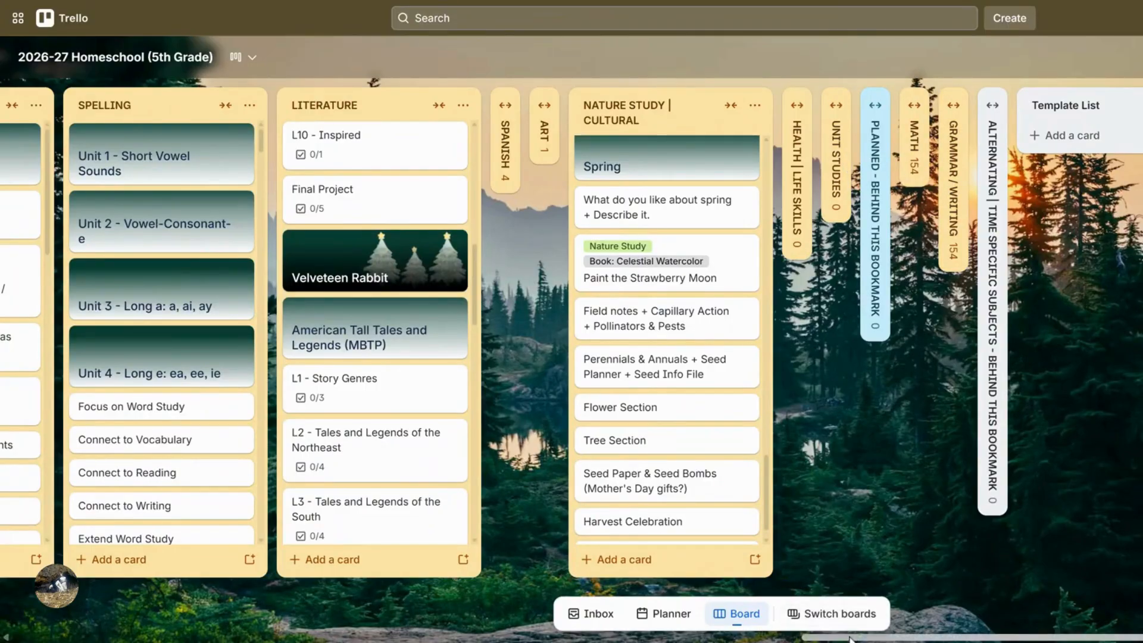
Move the collapsed Science list behind the Alternating | Time Specific Subjects bookmark, directly before the Template List.
left_click_drag(850, 638, 507, 639)
left_click_drag(366, 149, 375, 148)
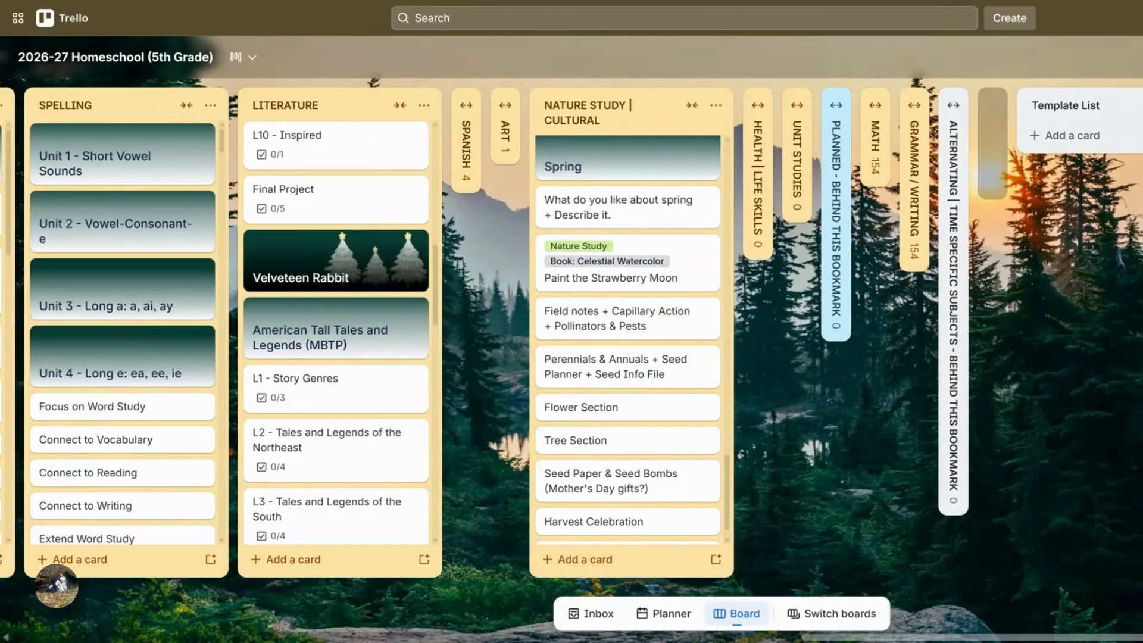
left_click_drag(992, 148, 993, 149)
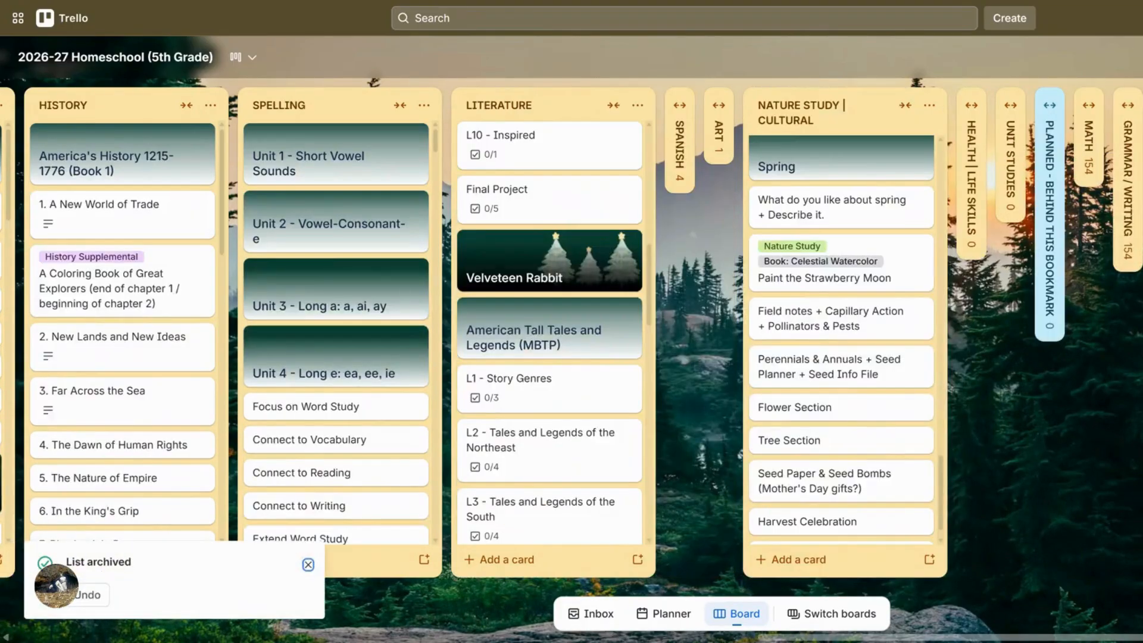
Place Lesson 1: World Geography Basics under Geography / Science on Wednesday and Lesson 2: North America Overview under the same header on Thursday.
scroll(572, 333, "left", 10)
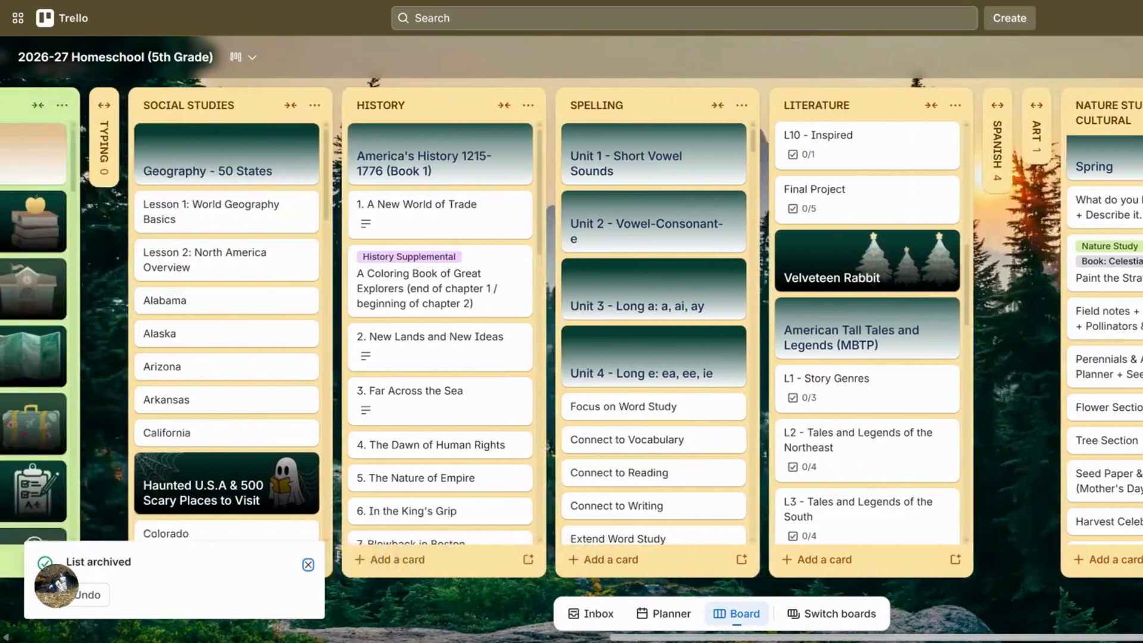
scroll(571, 334, "left", 5)
scroll(572, 334, "right", 6)
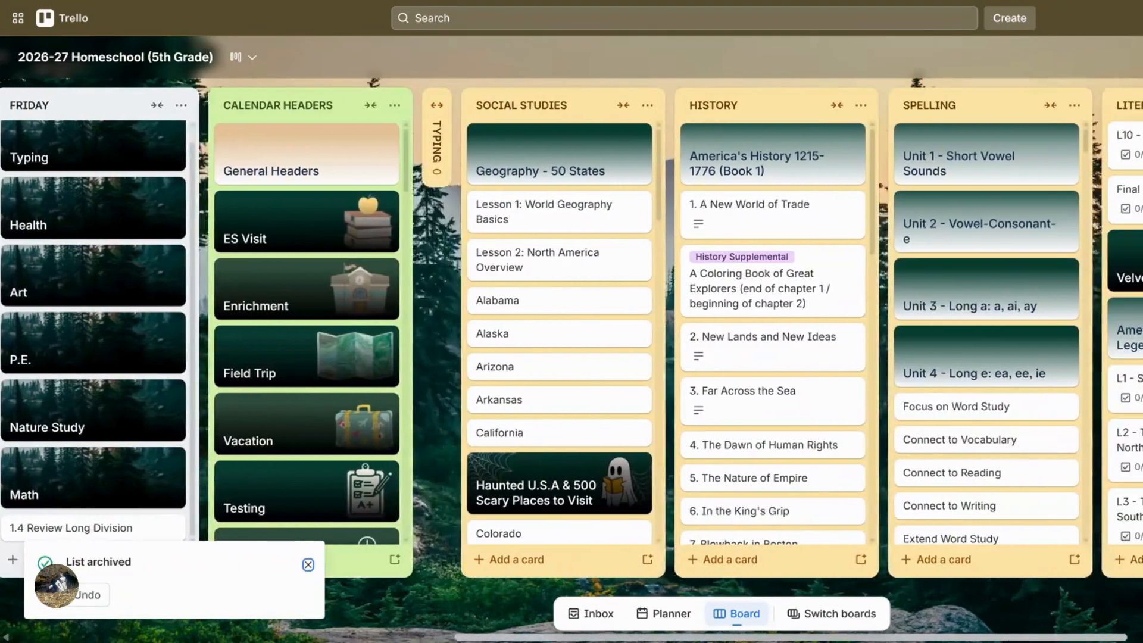
scroll(572, 334, "right", 2)
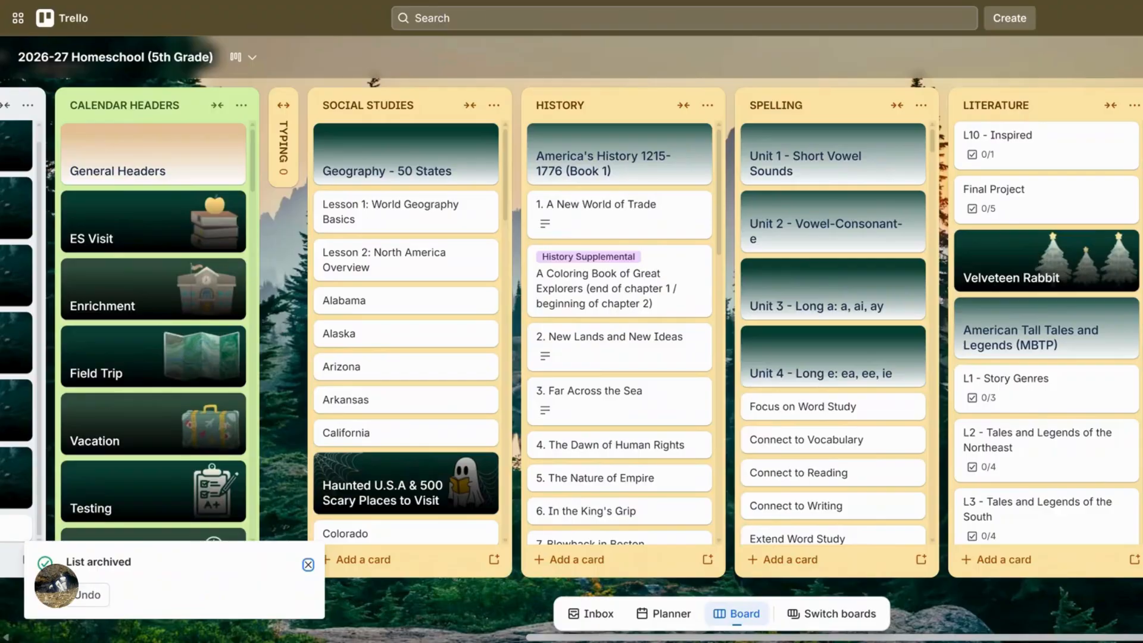
scroll(572, 333, "left", 13)
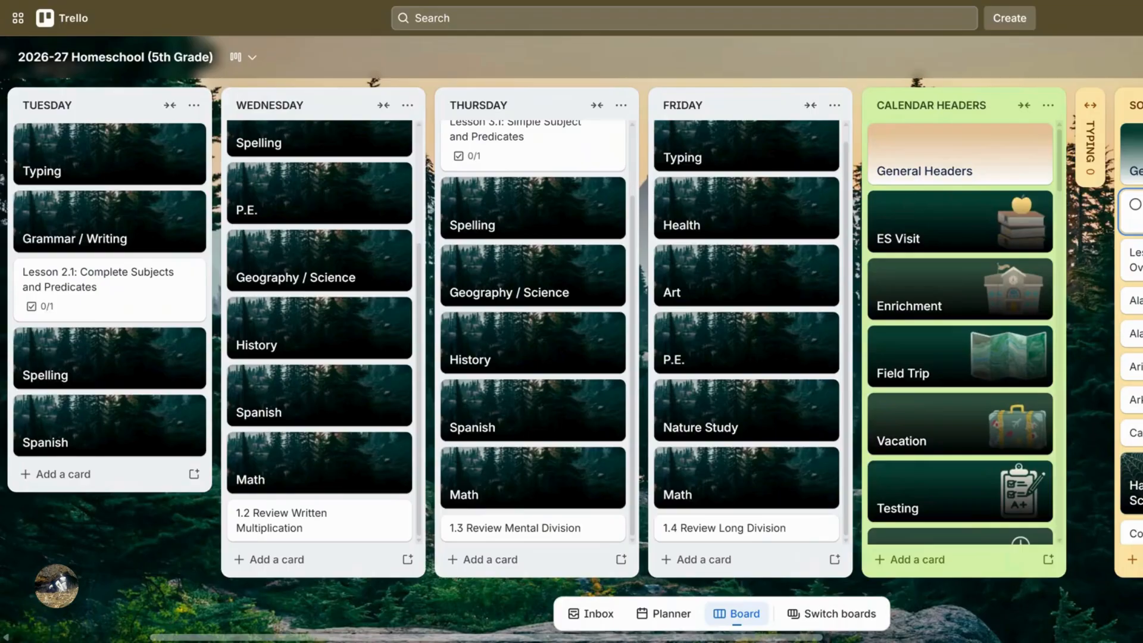
left_click_drag(1132, 213, 319, 319)
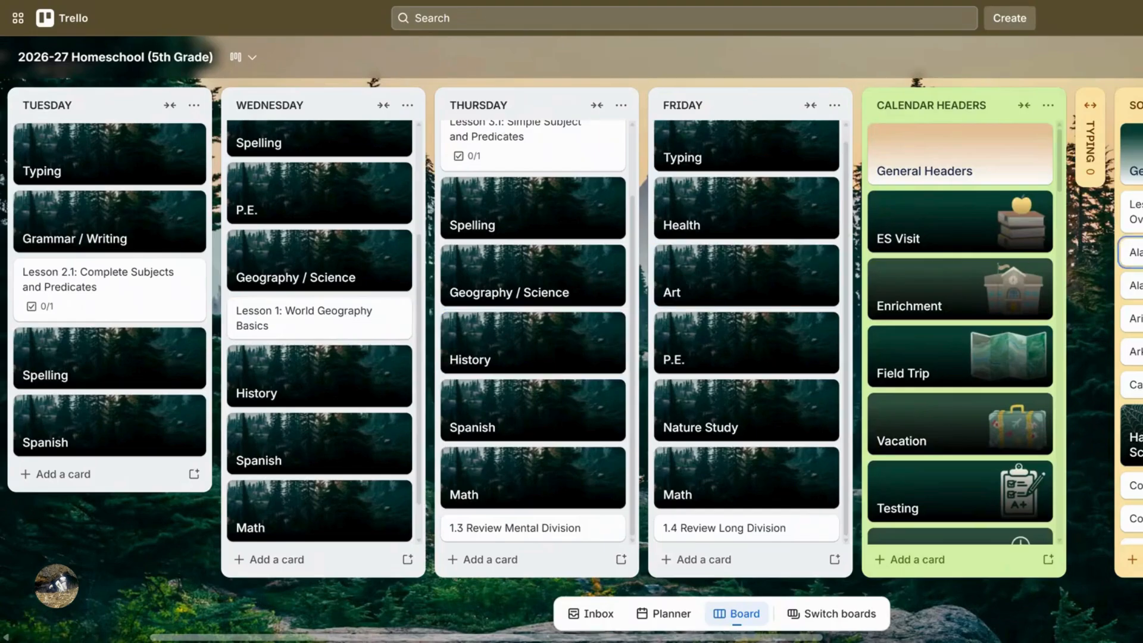
left_click_drag(1133, 212, 580, 321)
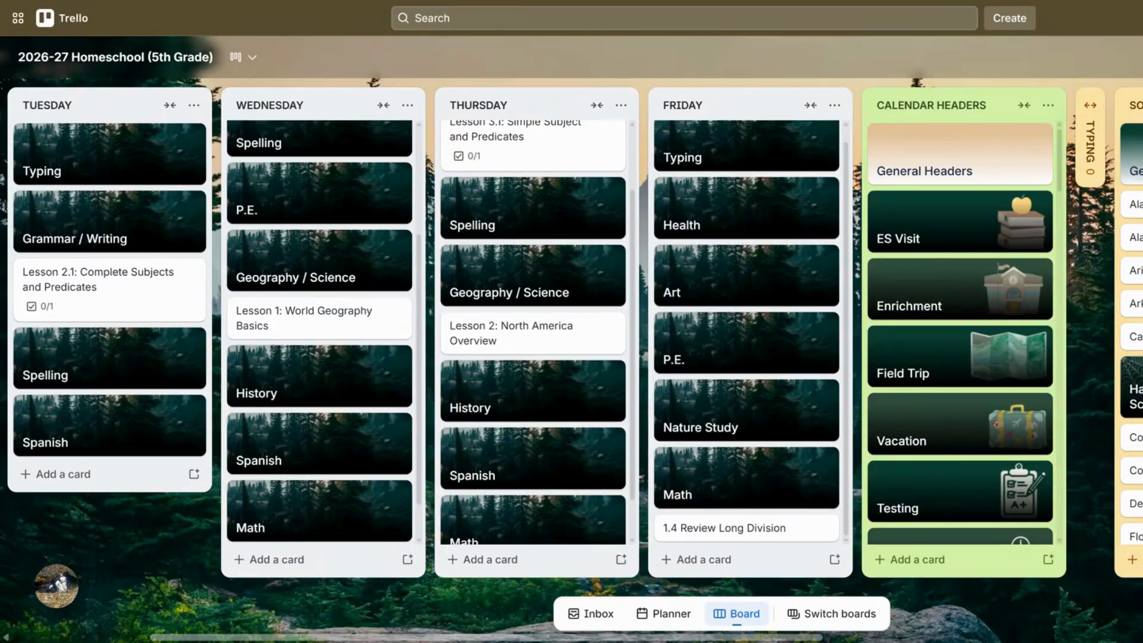
Collapse the Social Studies list and move it behind the Planned bookmark, directly after Grammar / Writing.
left_click(1142, 106)
left_click_drag(1128, 122, 1131, 125)
Put 1. A New World of Trade under Wednesday's History header, and the Great Explorers coloring book and 2. New Lands and New Ideas under Thursday's.
left_click_drag(913, 638, 387, 637)
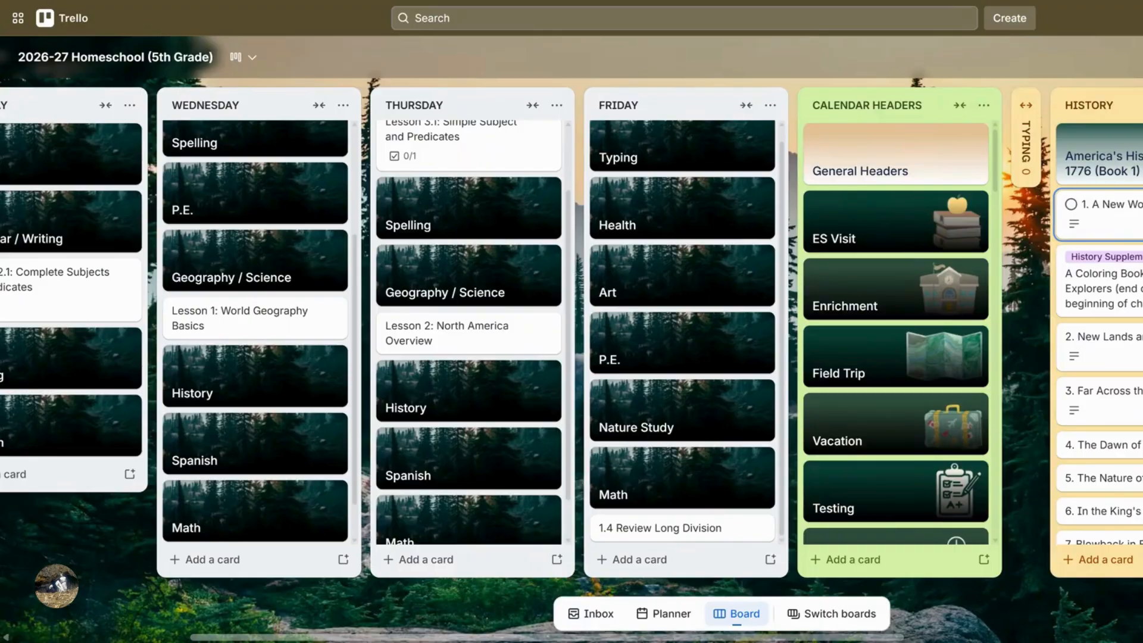
left_click_drag(1140, 227, 256, 430)
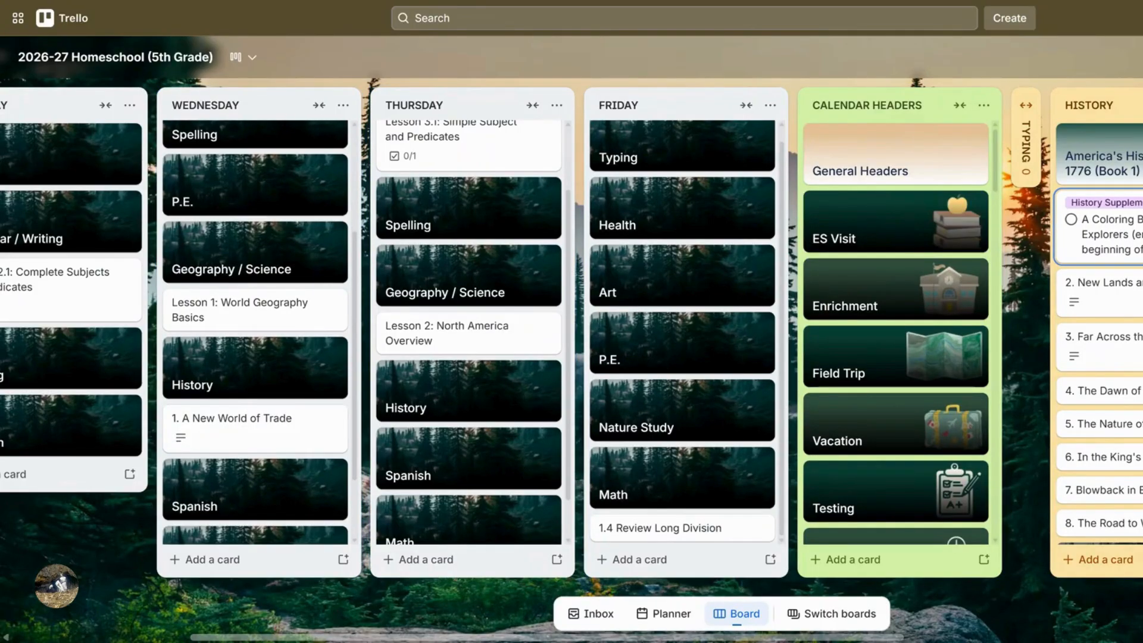
left_click_drag(1134, 230, 1125, 231)
left_click_drag(1126, 231, 469, 424)
left_click_drag(1102, 214, 468, 411)
left_click_drag(507, 370, 508, 370)
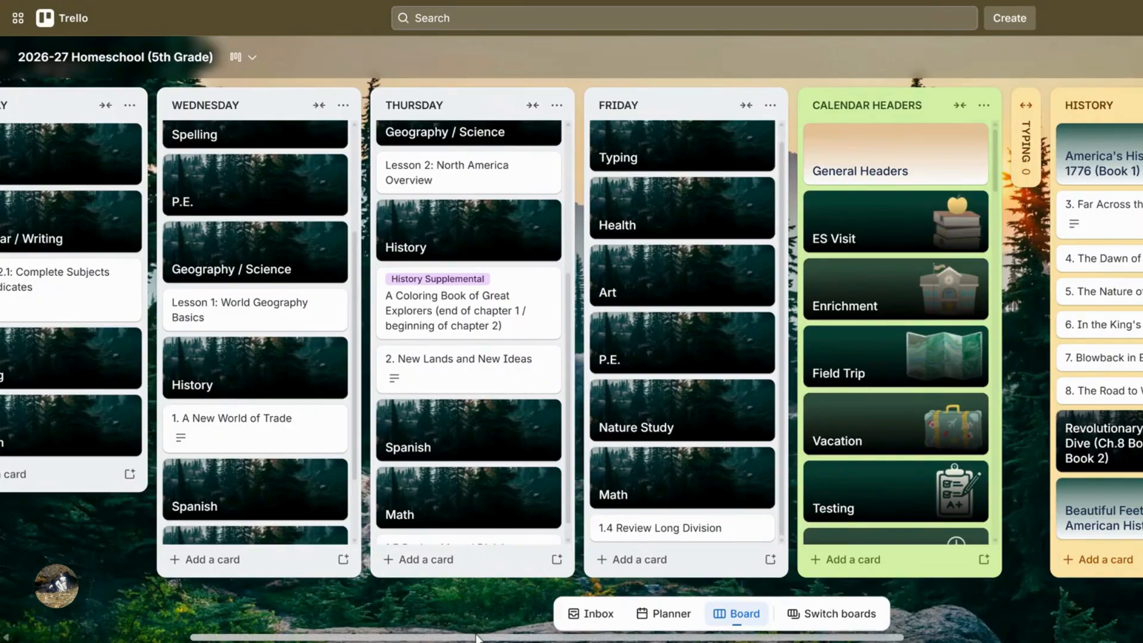
Collapse the History list and move it behind the Planned bookmark, directly after Social Studies.
left_click_drag(476, 638, 775, 637)
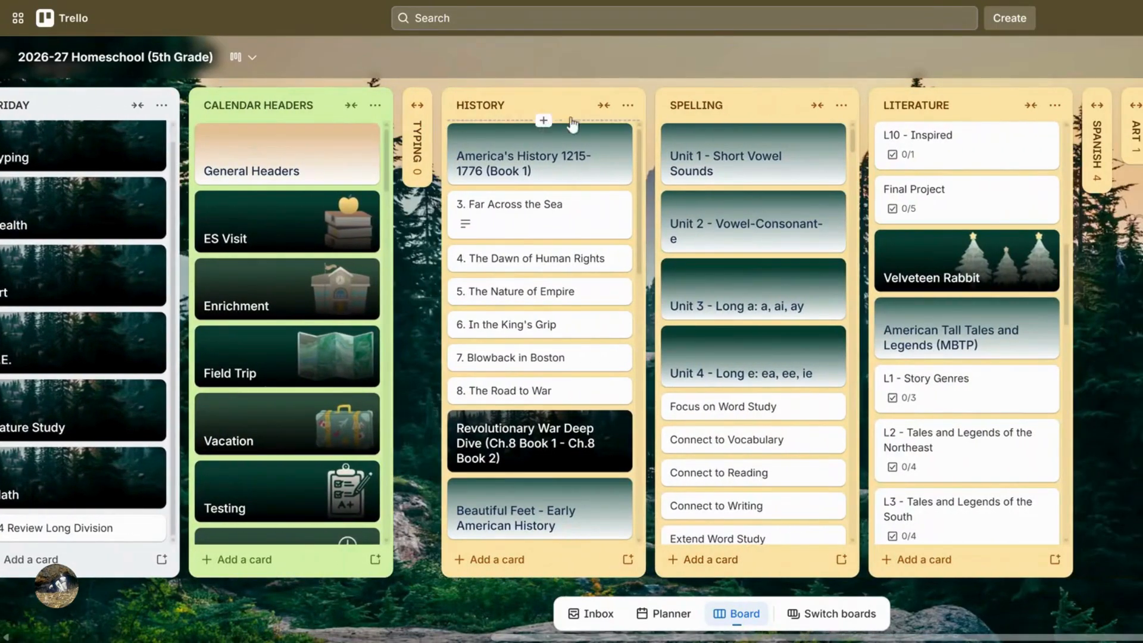
left_click(604, 105)
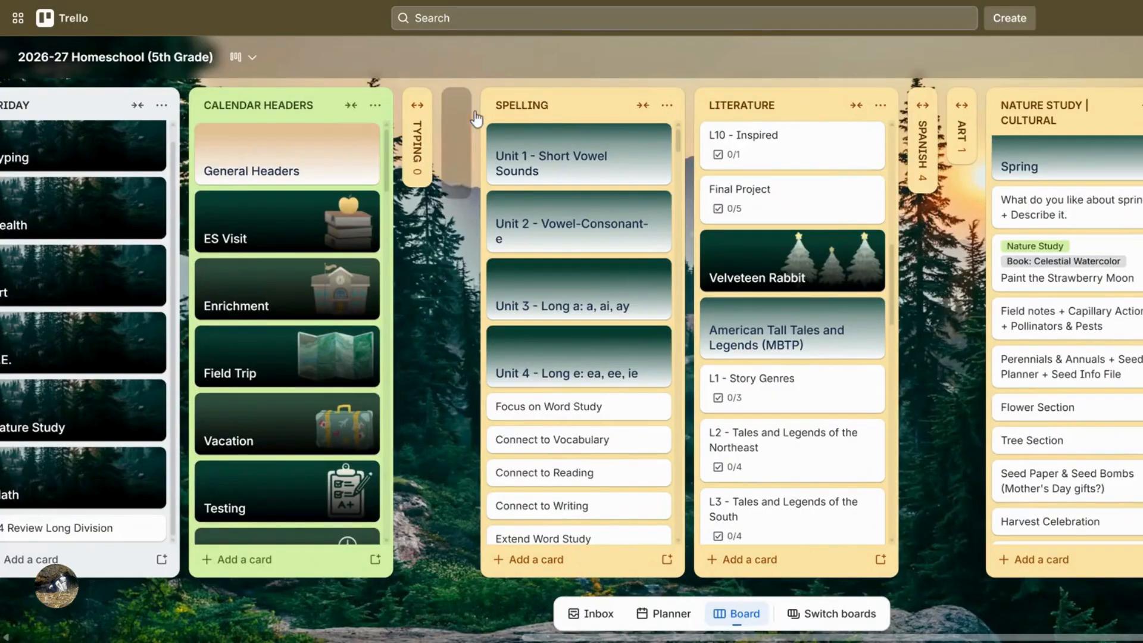
left_click_drag(477, 118, 1128, 131)
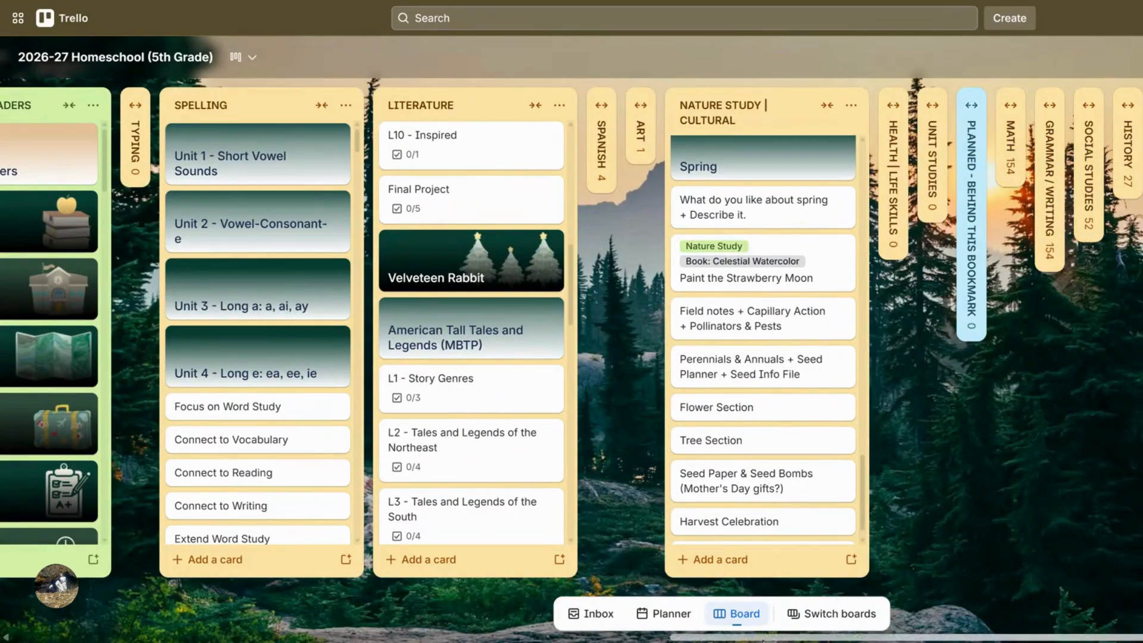
Review the Monday through Thursday lists from their first cards to check the lessons planned under each subject header.
mouse_move(679, 637)
left_mouse_down()
mouse_move(411, 637)
mouse_move(680, 637)
left_mouse_up()
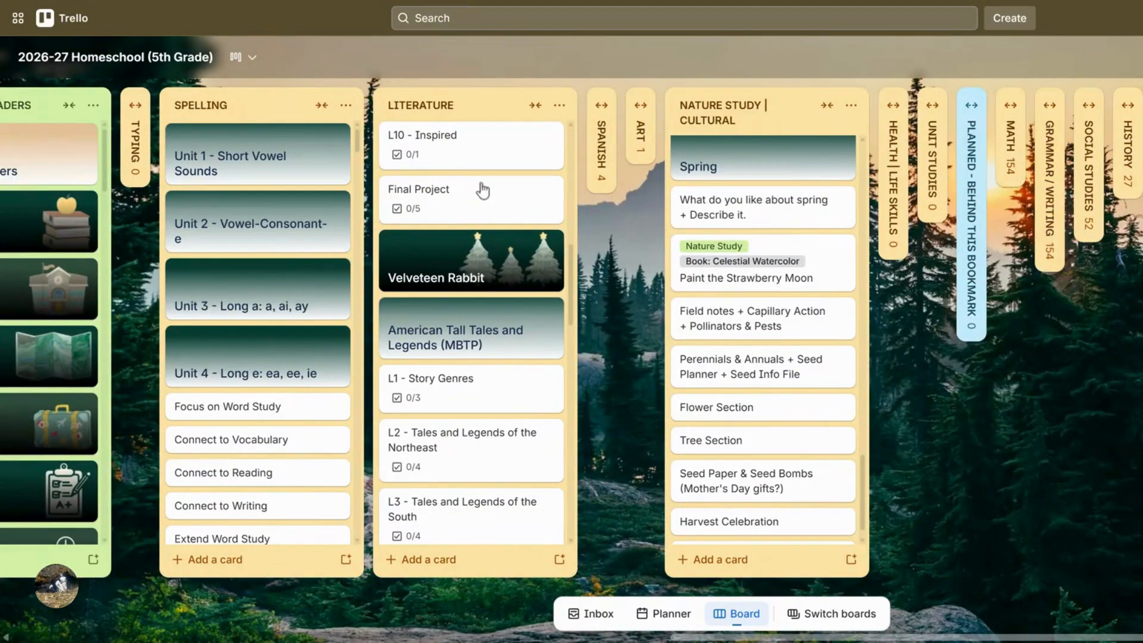
scroll(1075, 234, "left", 6)
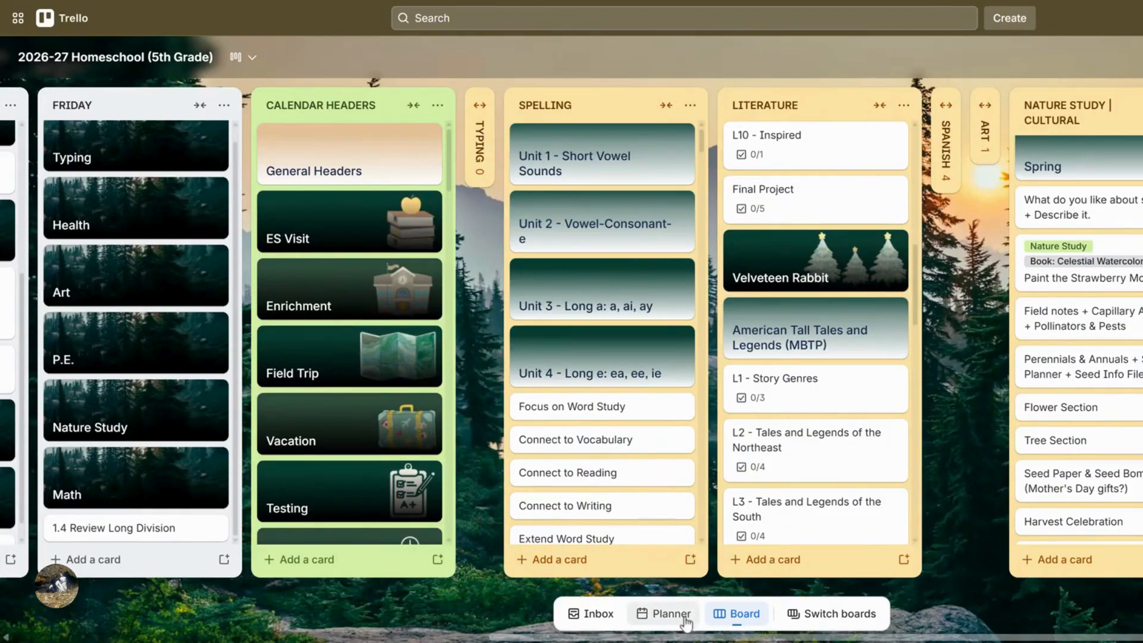
scroll(709, 637, "left", 10)
scroll(709, 637, "left", 6)
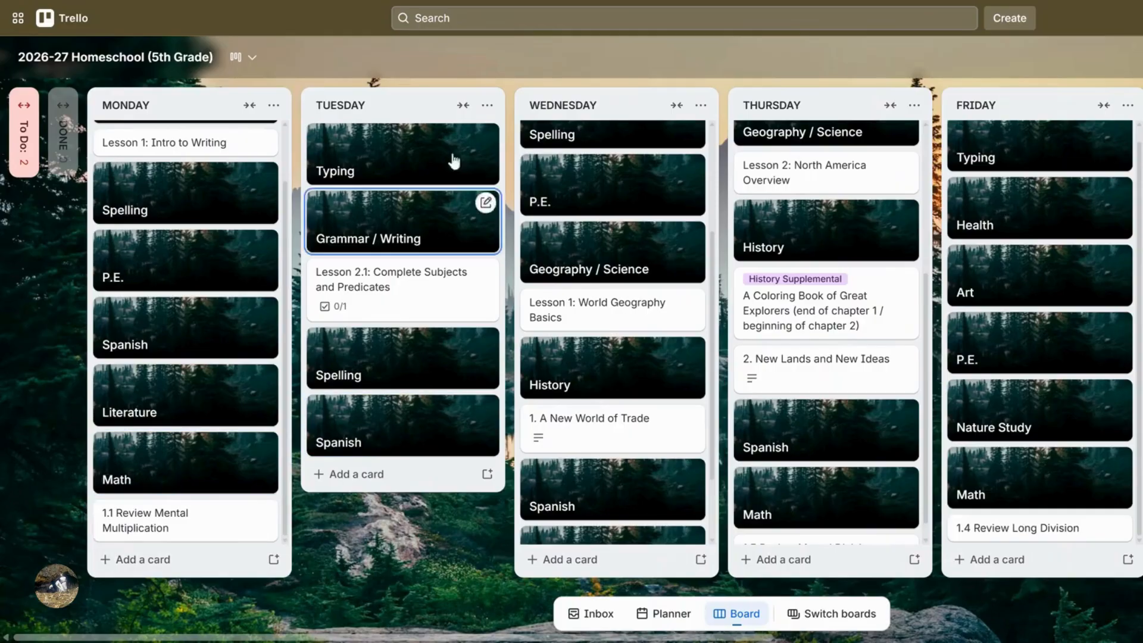
scroll(646, 471, "up", 3)
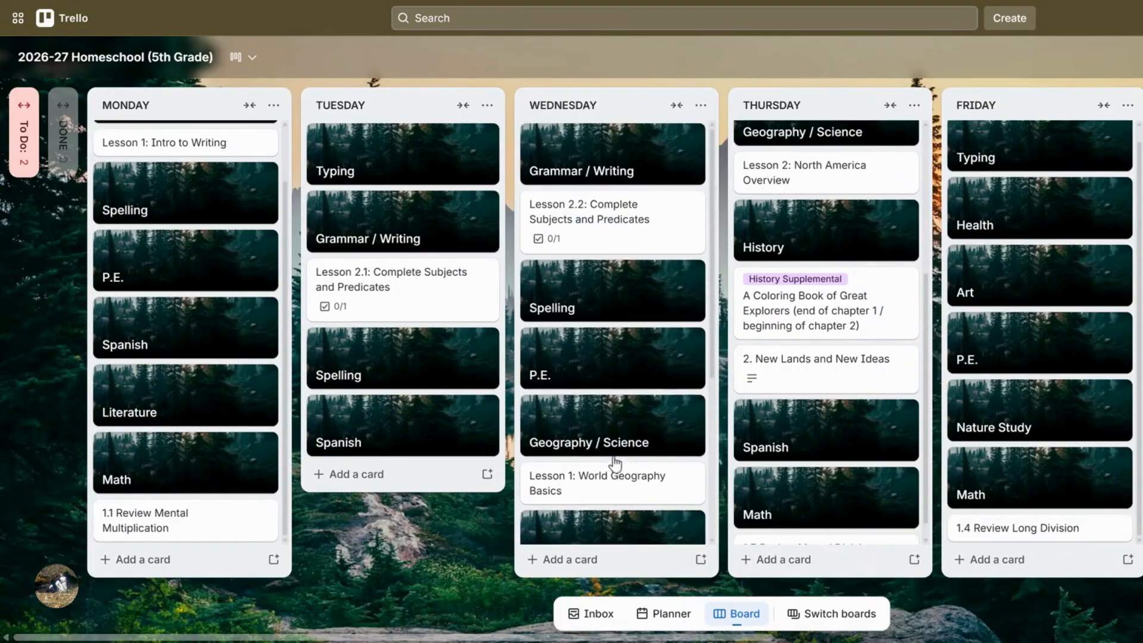
scroll(280, 343, "up", 1)
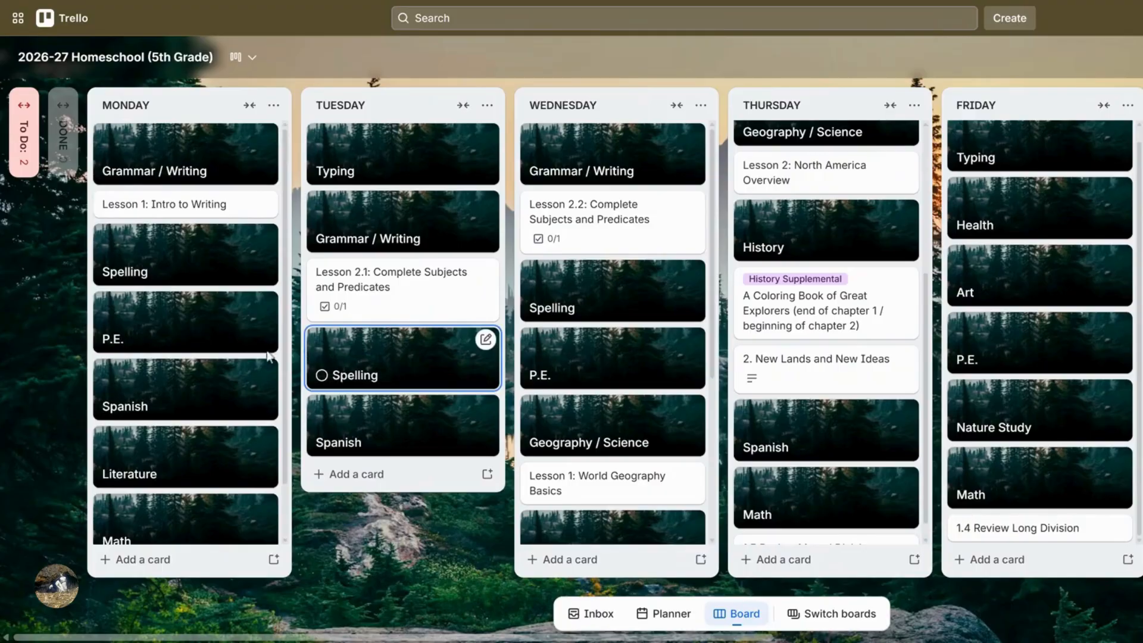
scroll(796, 348, "up", 3)
scroll(798, 348, "up", 1)
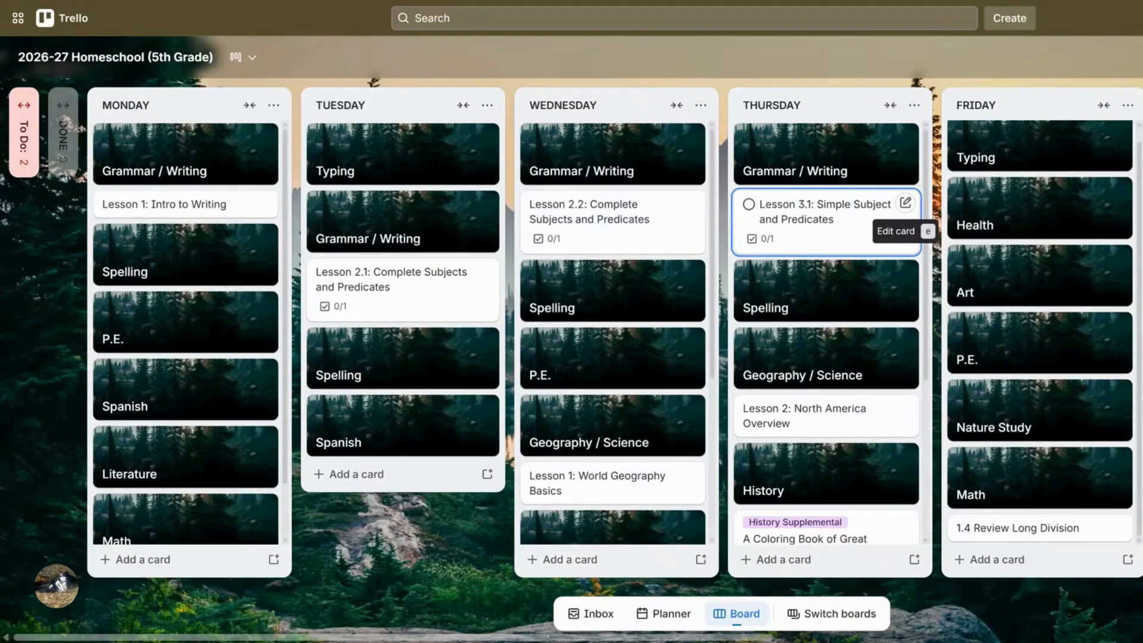
Select the Thursday cards Lesson 3.1: Simple Subject and Predicates, Lesson 2: North America Overview and A Coloring Book of Great Explorers.
left_click(856, 244)
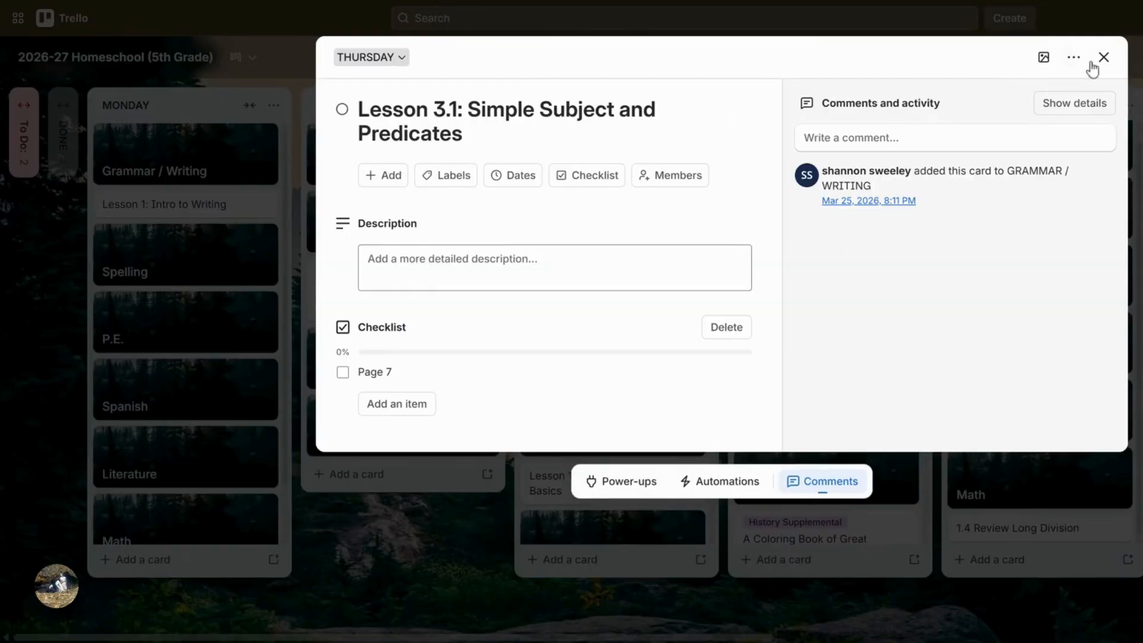
left_click(1094, 61)
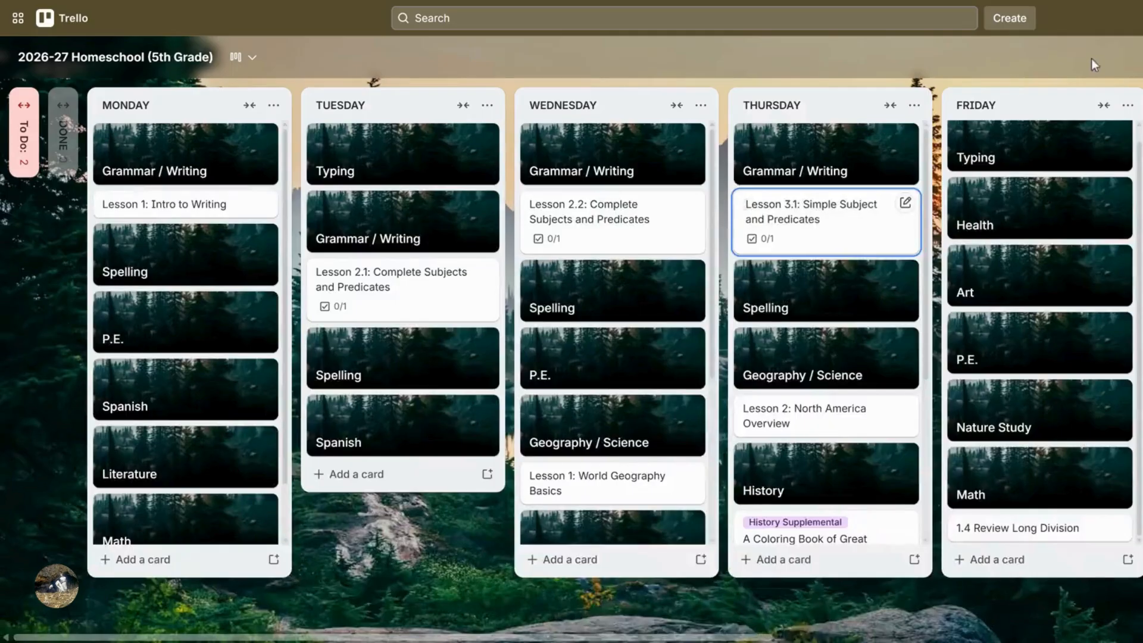
left_click(912, 205)
left_click(887, 292)
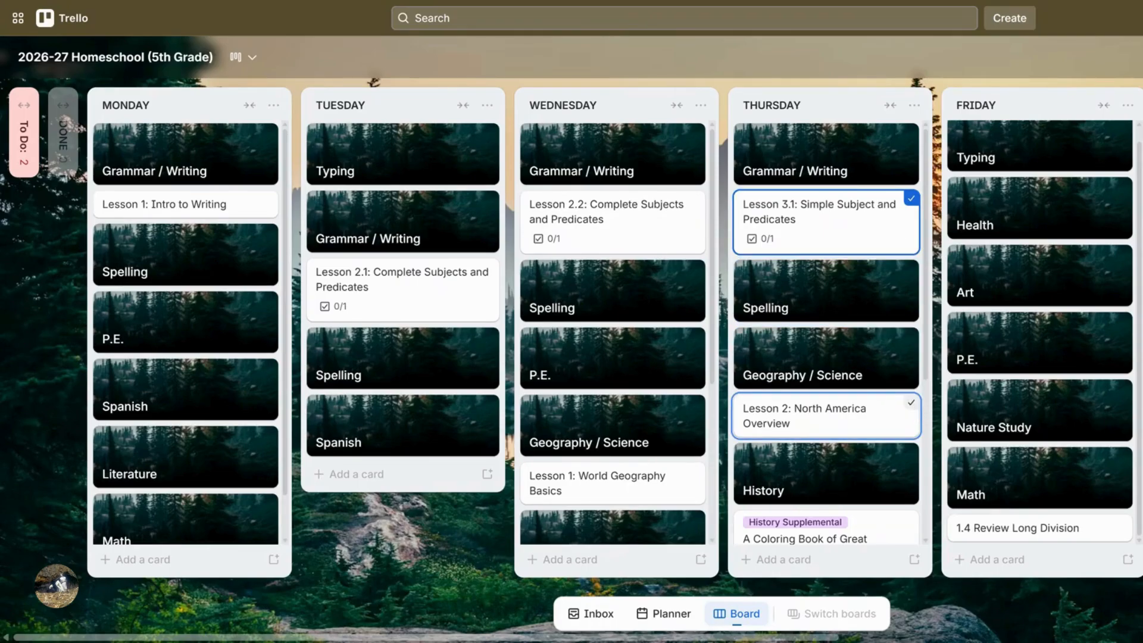
left_click(912, 409)
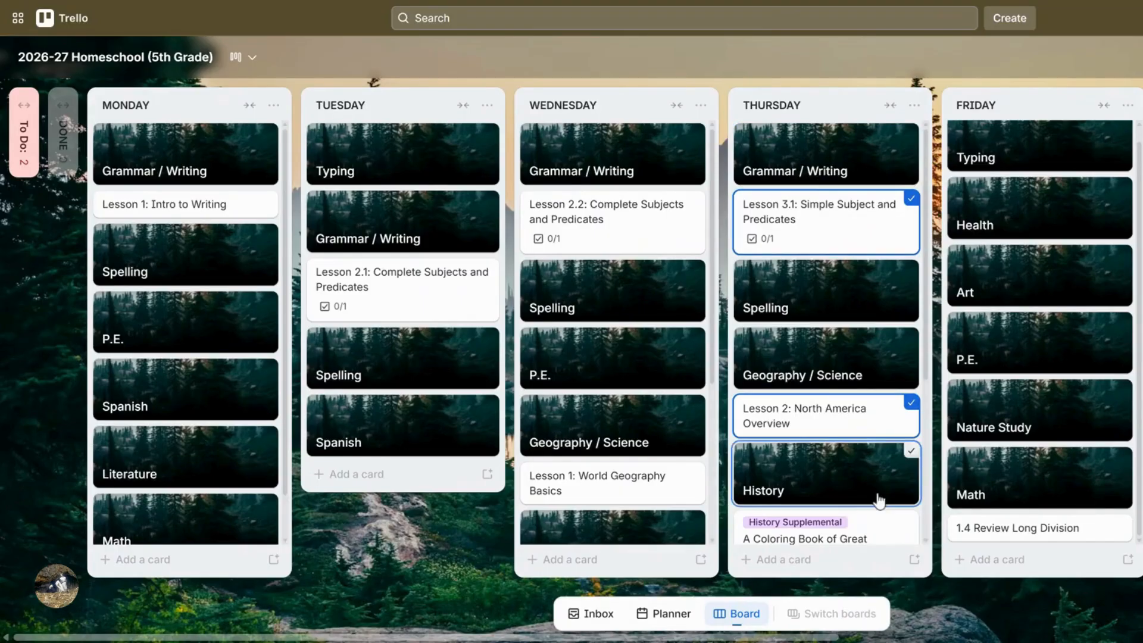
left_click(912, 521)
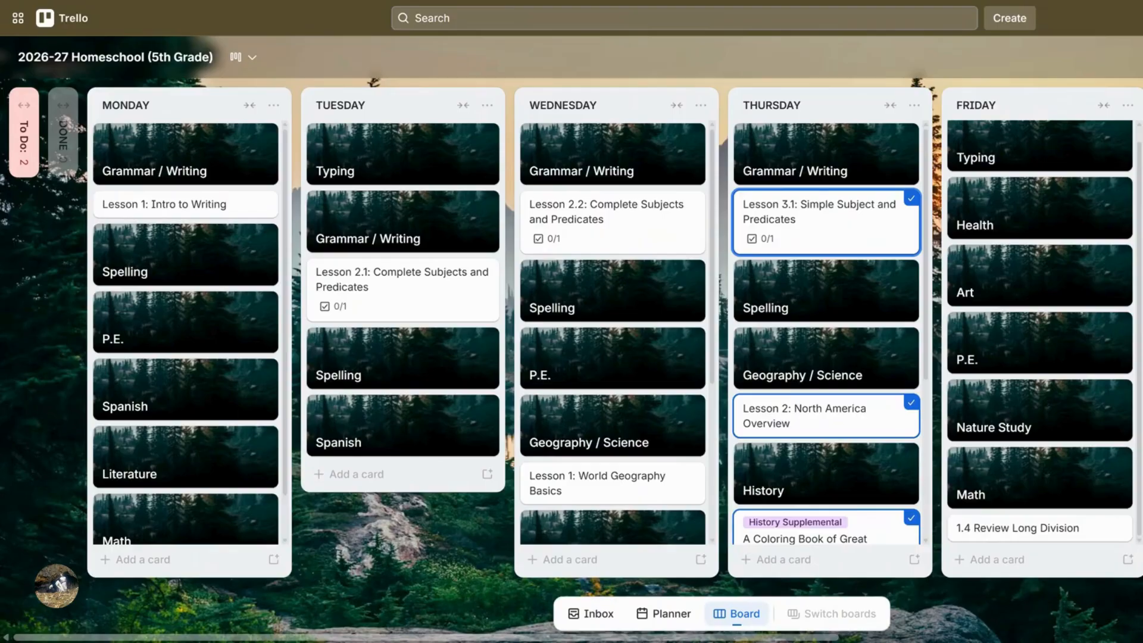
Try copying the selected cards to the THURSDAY list on the child's 5th Grade board, opening the position choices before cancelling.
right_click(878, 224)
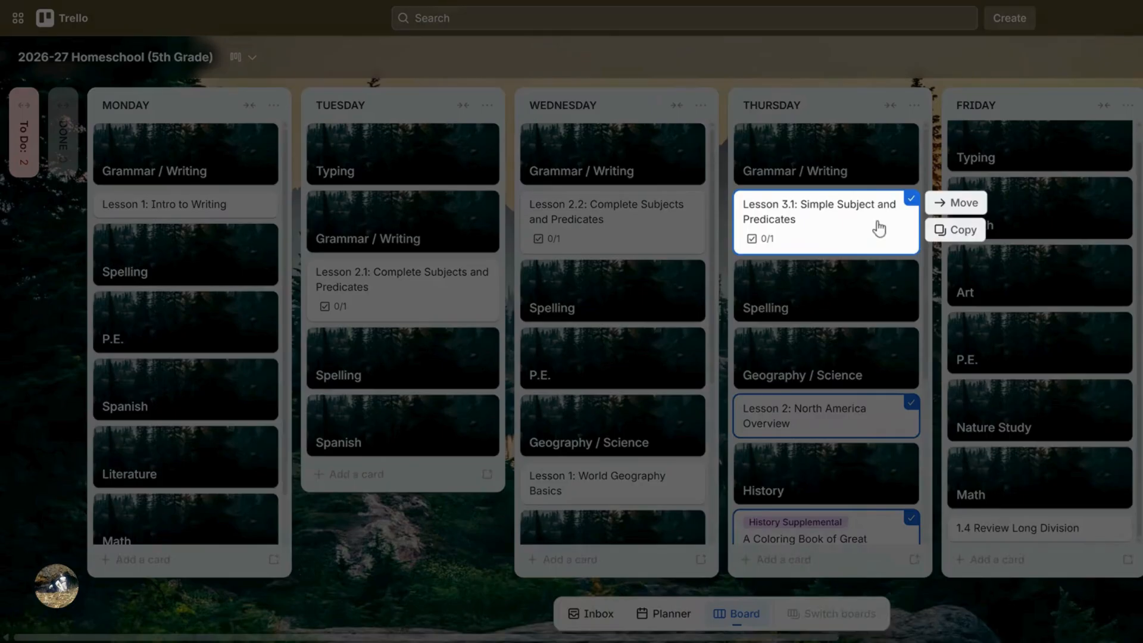
left_click(969, 232)
left_click(1021, 394)
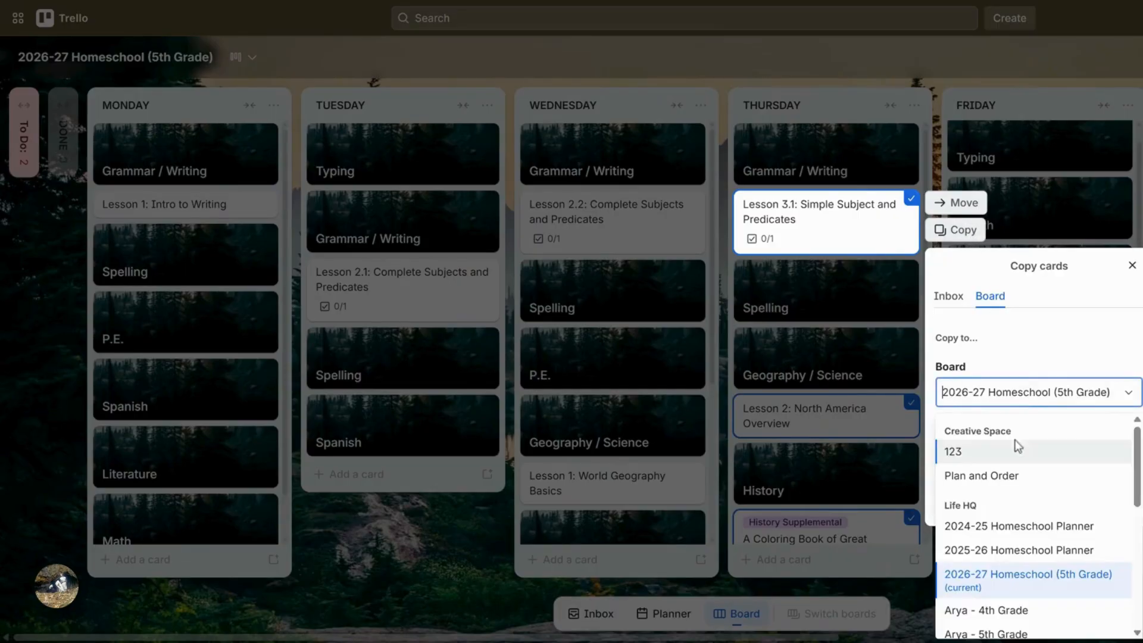
scroll(1001, 600, "down", 2)
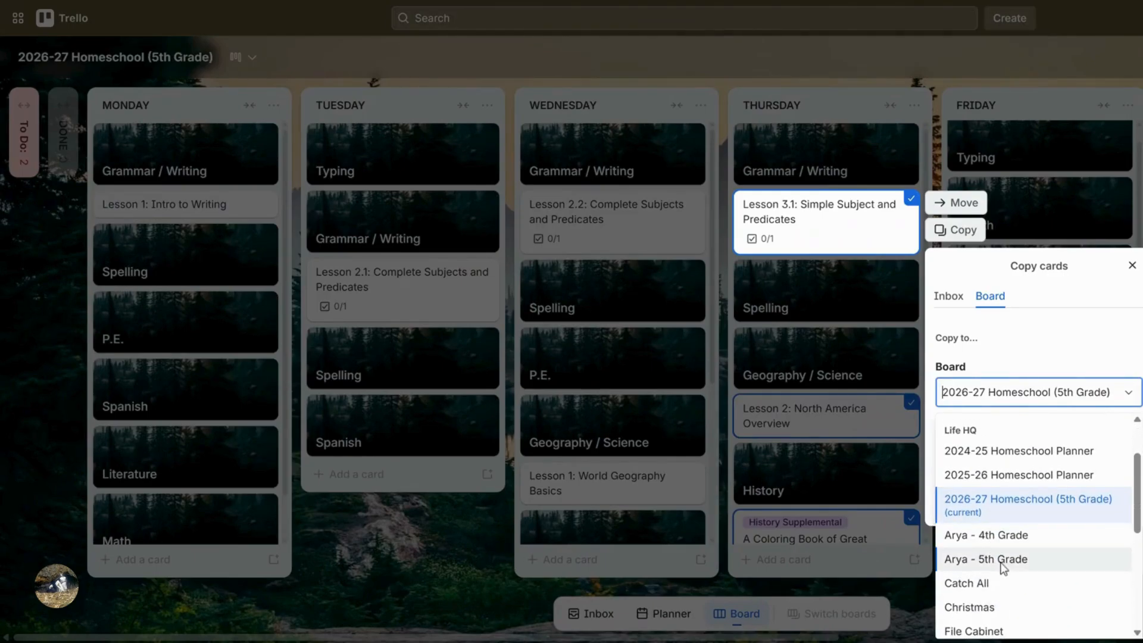
left_click(1003, 563)
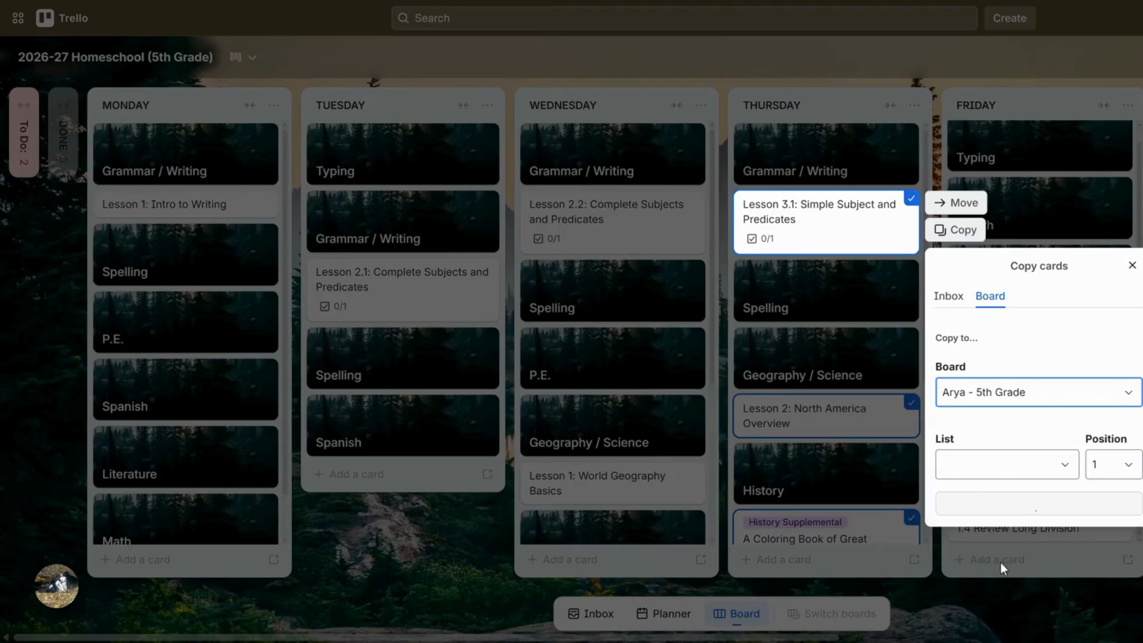
left_click(993, 477)
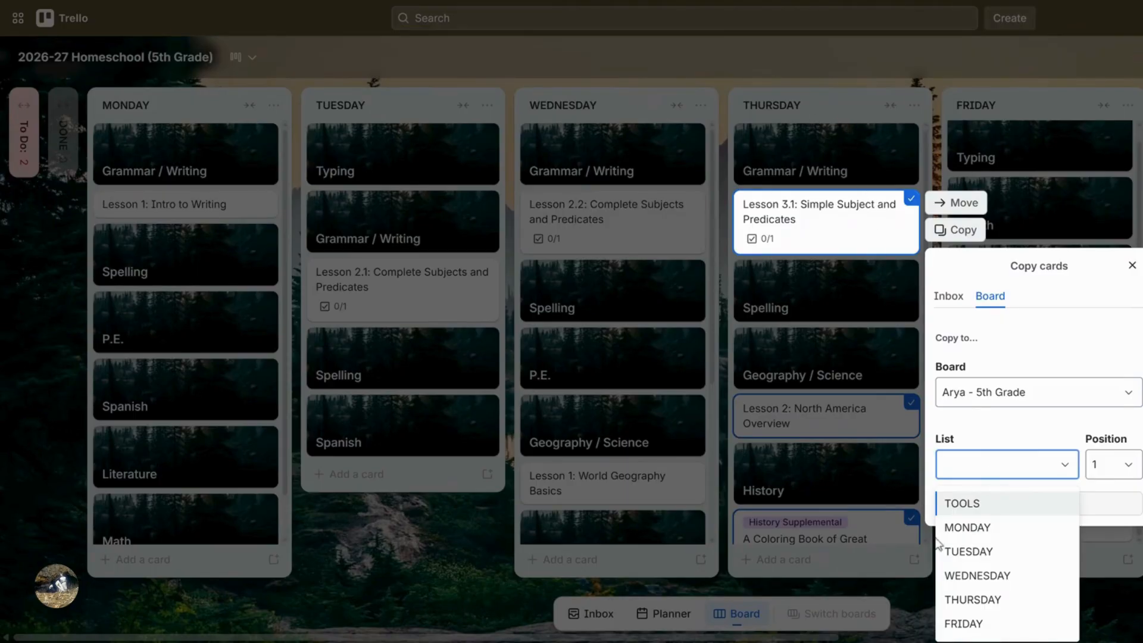
left_click(1001, 609)
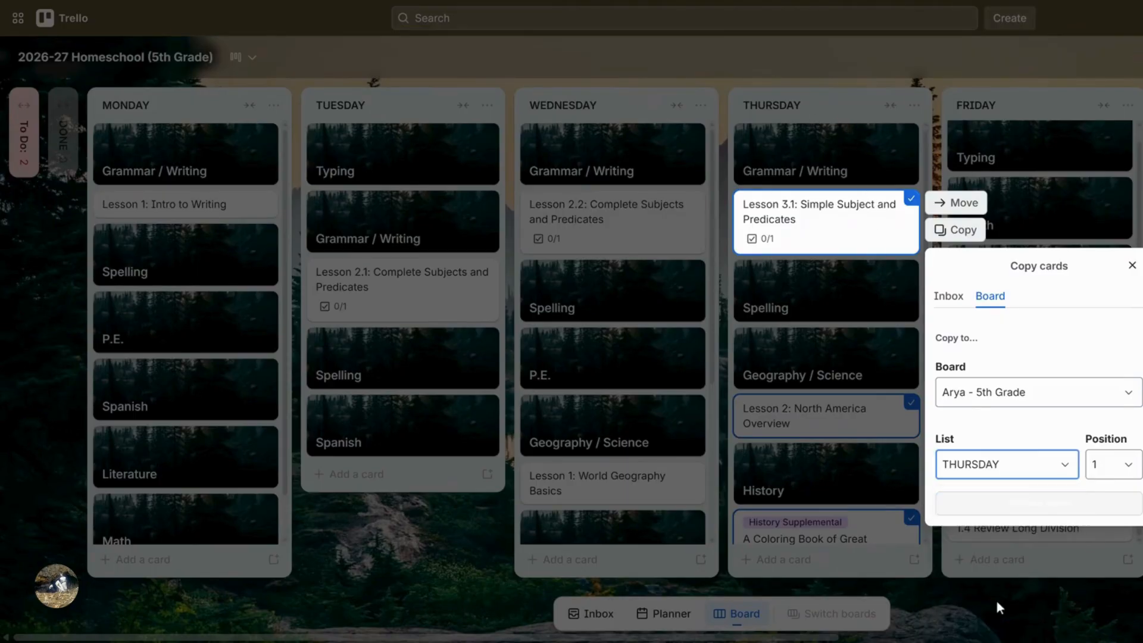
left_click(1099, 470)
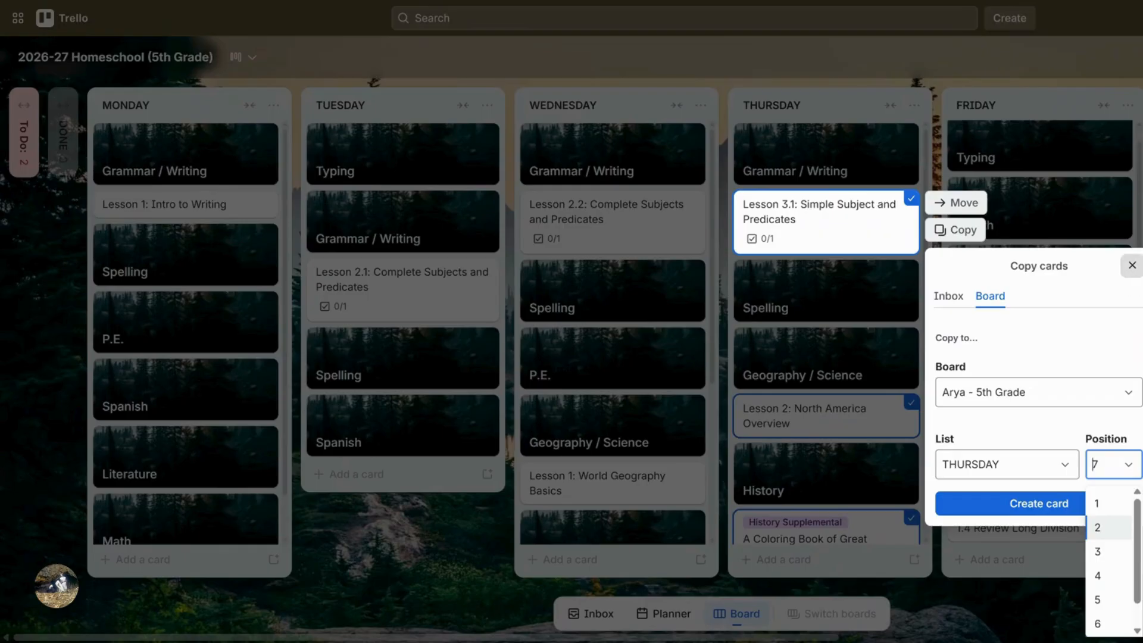
left_click(1133, 268)
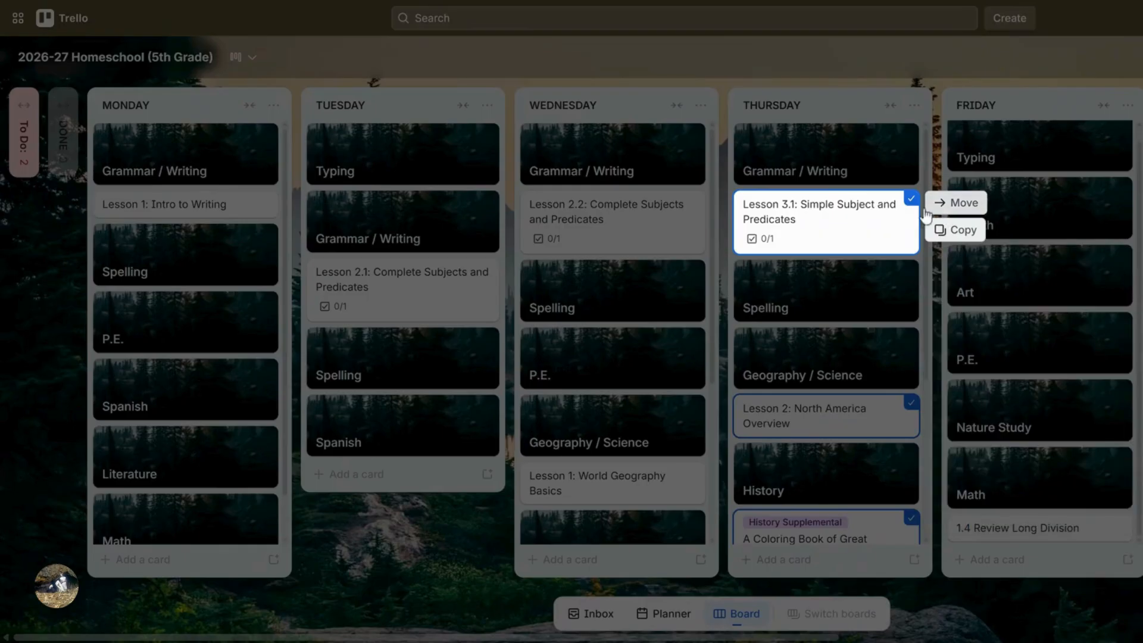
left_click(860, 327)
Deselect the three lesson cards in the THURSDAY list and leave the quick editor of A Coloring Book of Great Explorers without changes.
left_click(910, 200)
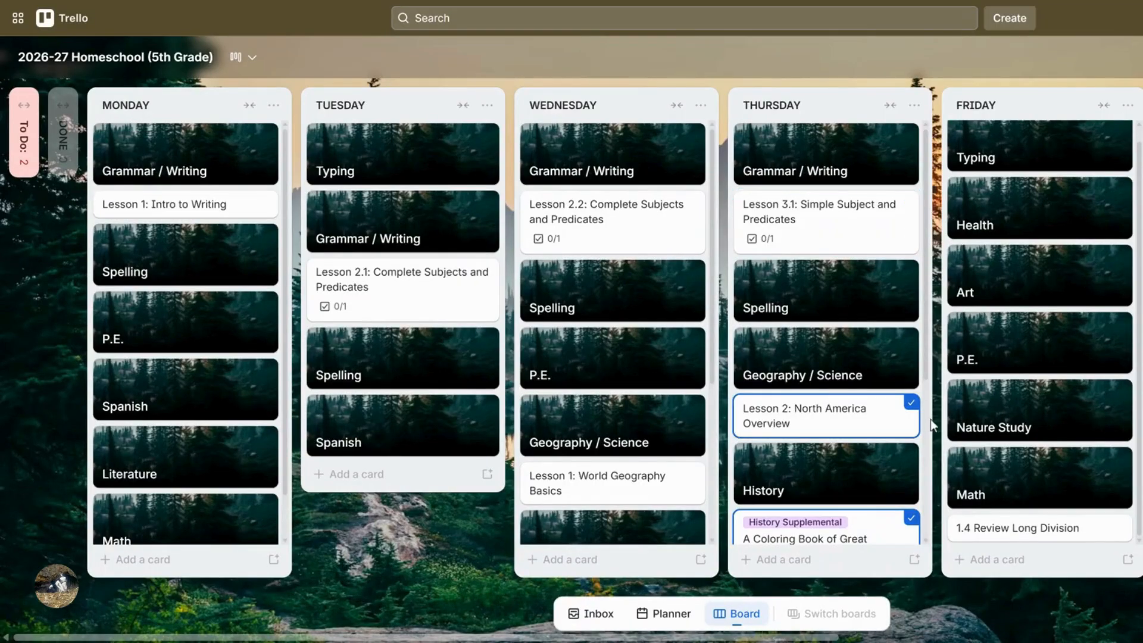
left_click(911, 403)
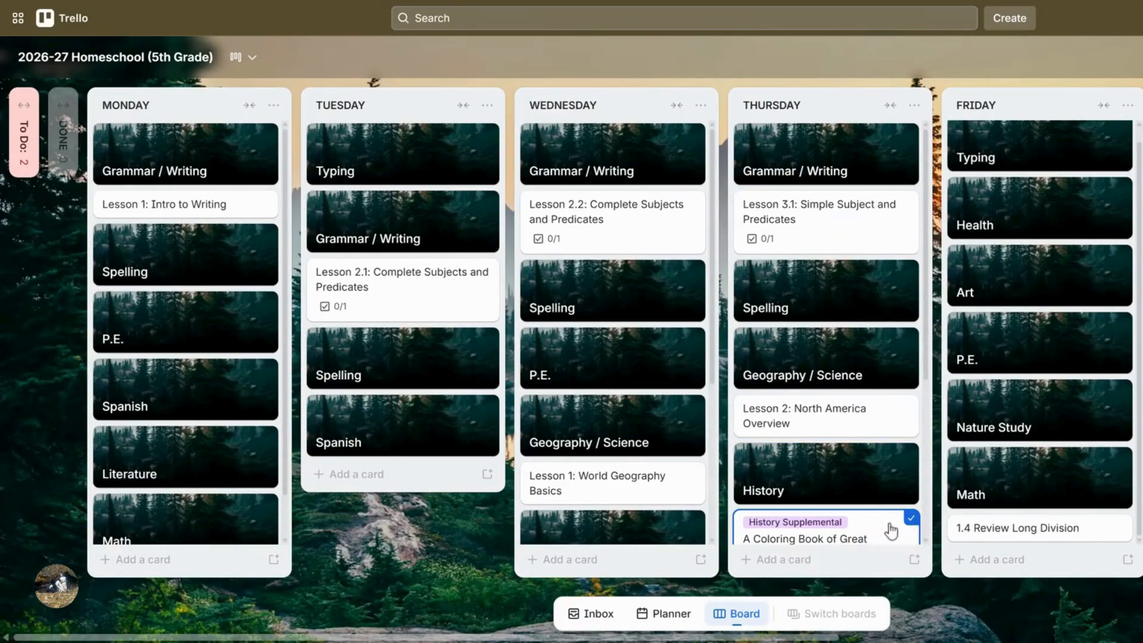
key("e")
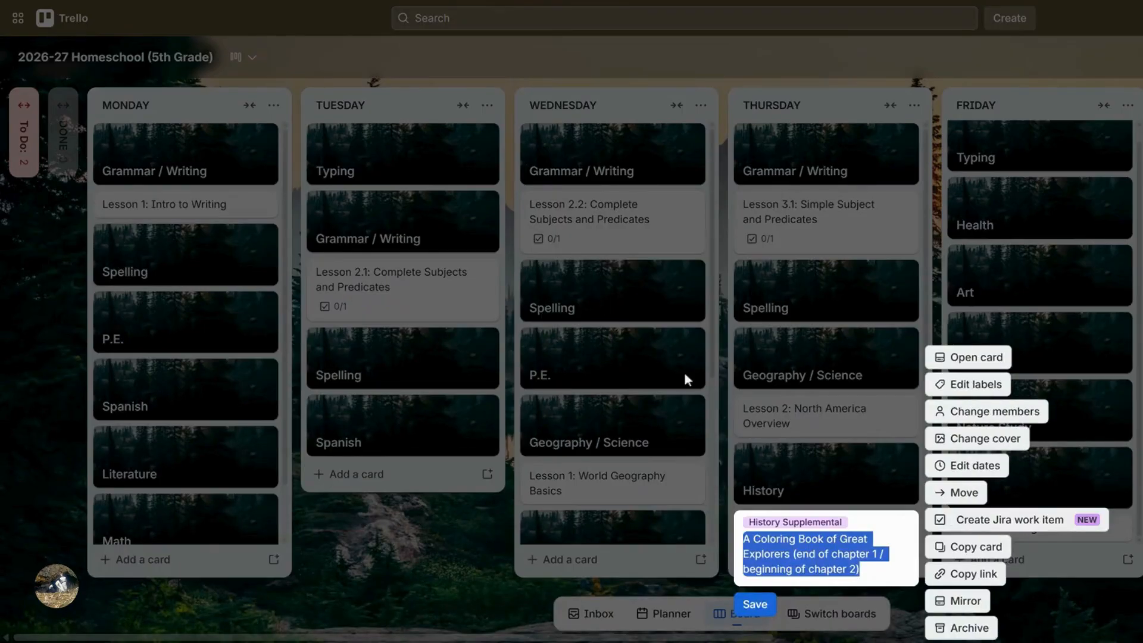
left_click(873, 477)
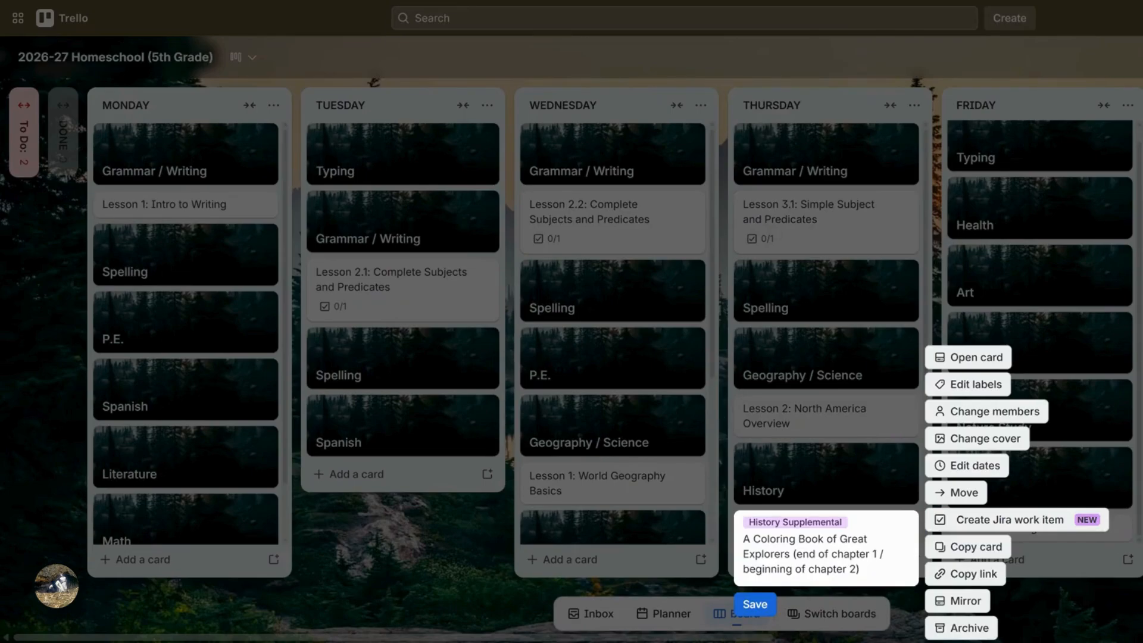
key("Escape")
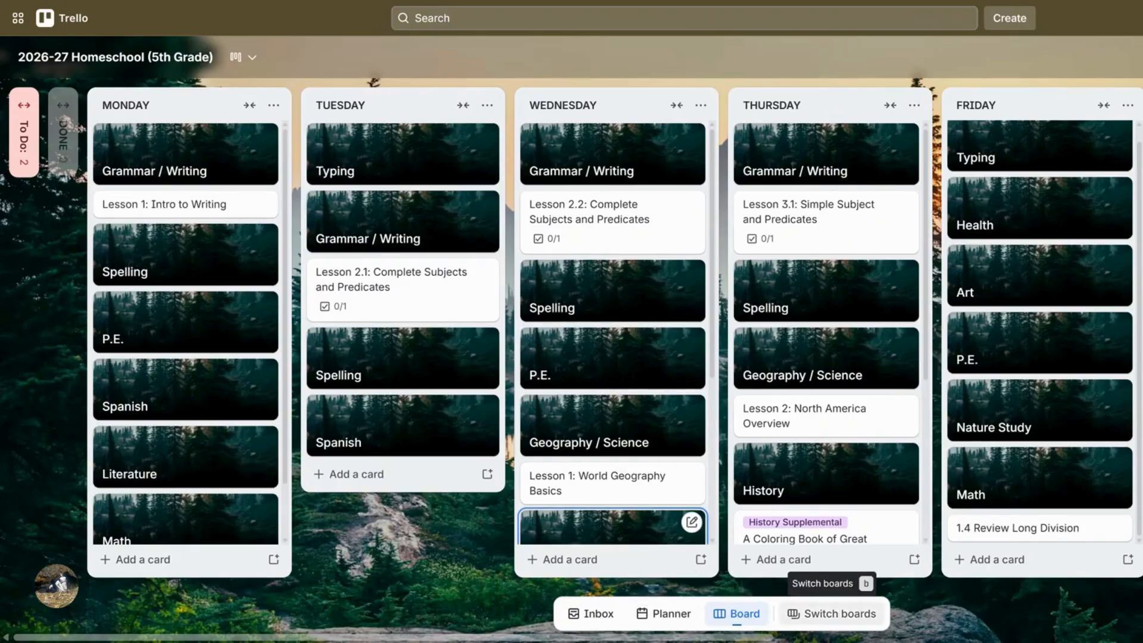
Switch to the 2025-26 Homeschool Planner board and look through the lessons under each subject header in the MONDAY list.
left_click(825, 615)
left_click(886, 327)
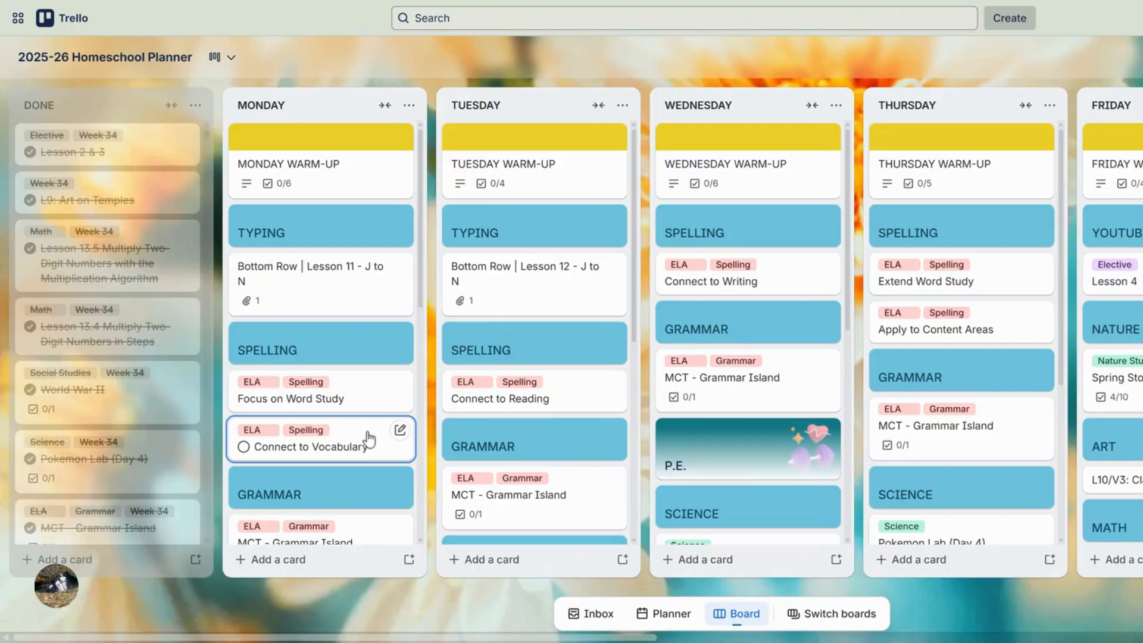
scroll(370, 440, "down", 1)
scroll(369, 439, "up", 1)
scroll(341, 273, "down", 1)
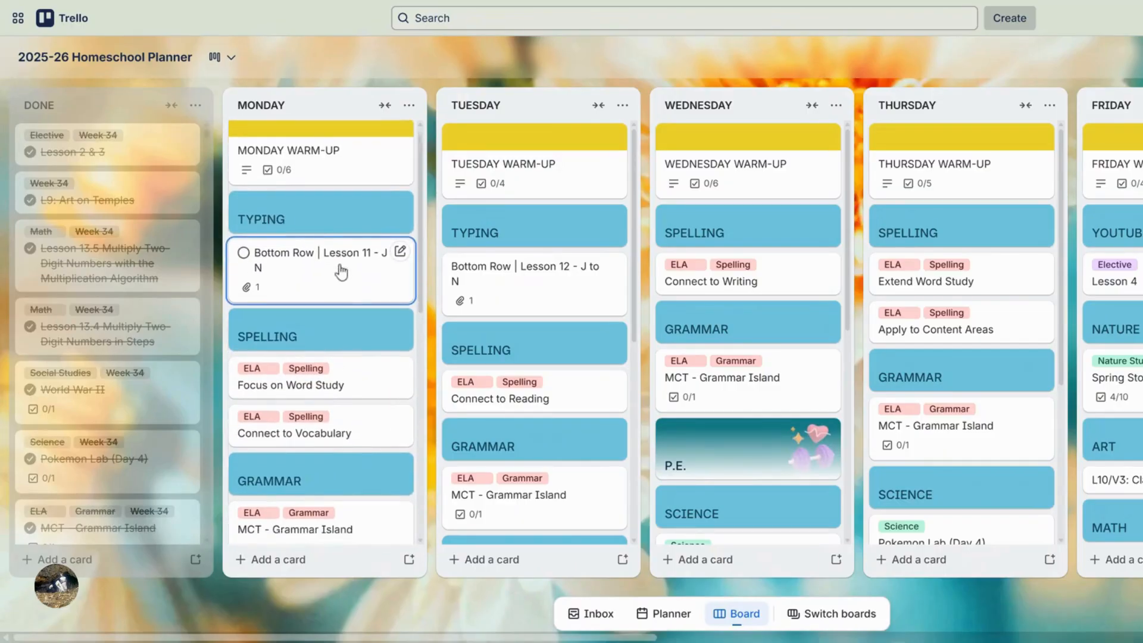
scroll(341, 273, "down", 1)
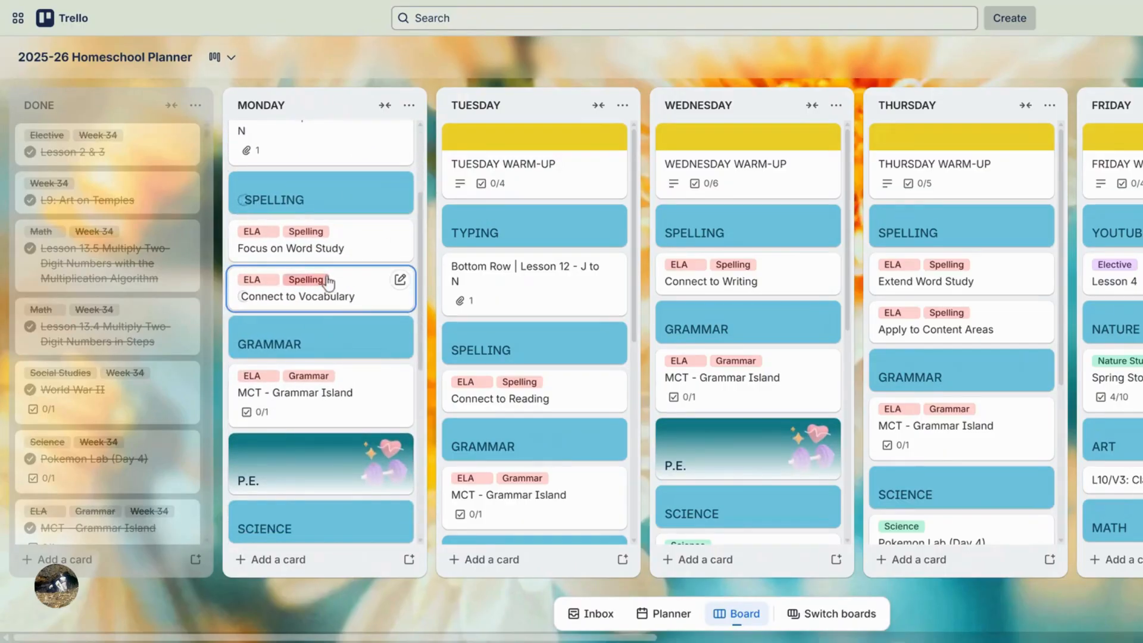
scroll(342, 343, "down", 1)
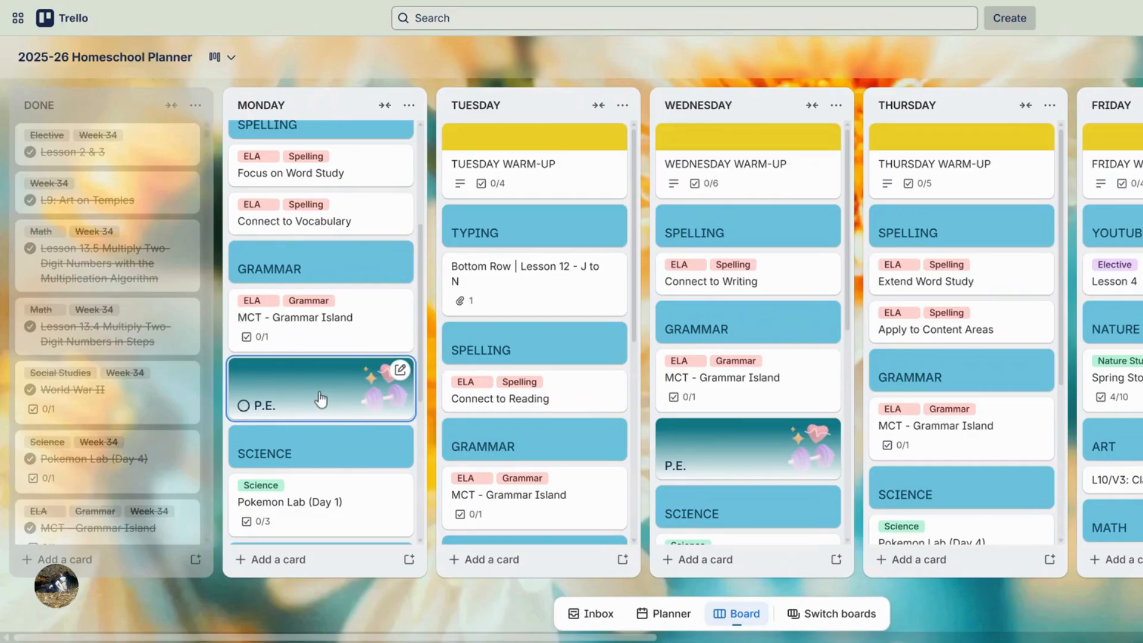
scroll(330, 399, "up", 3)
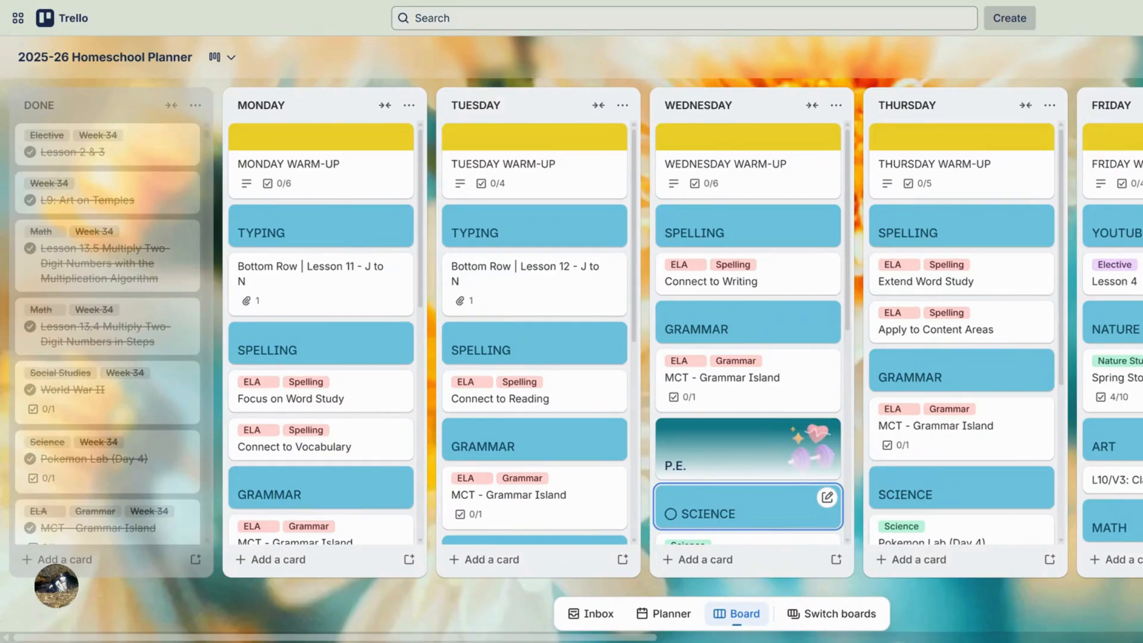
Look further down the WEDNESDAY list and examine the completed cards and their week labels in the DONE list.
scroll(758, 510, "down", 1)
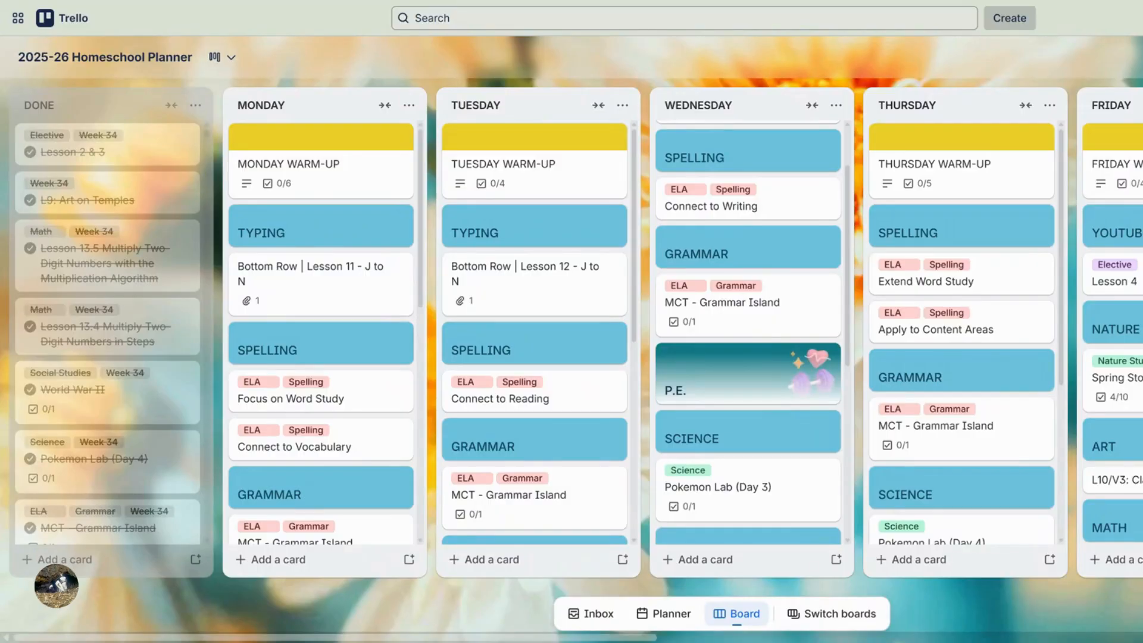
scroll(134, 365, "down", 10)
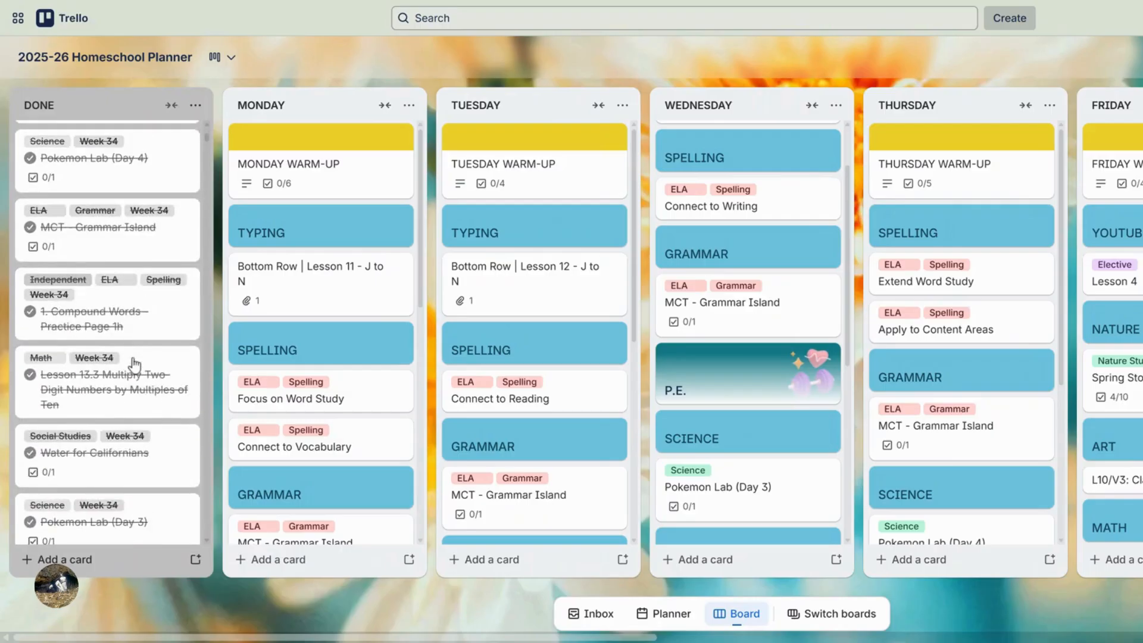
scroll(135, 364, "down", 10)
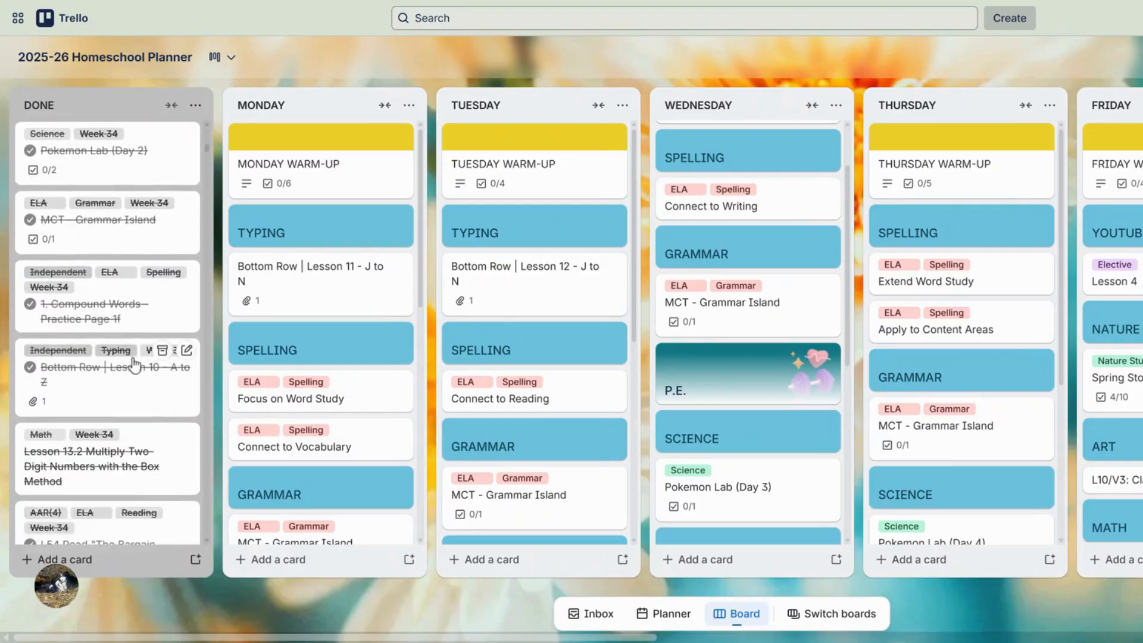
scroll(135, 365, "down", 10)
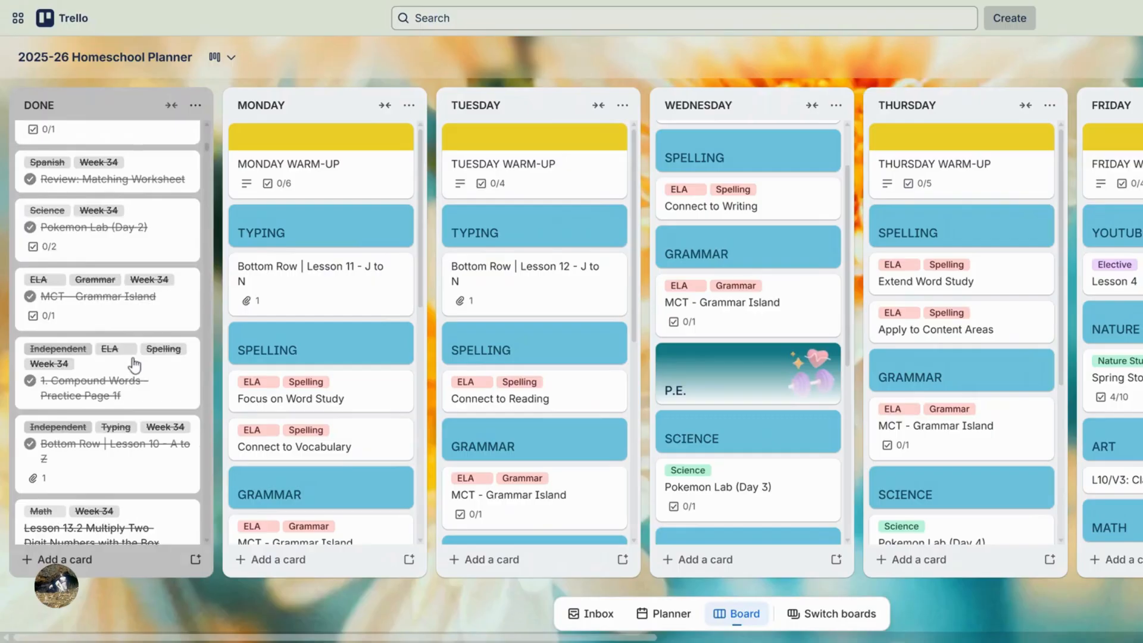
scroll(135, 365, "up", 1)
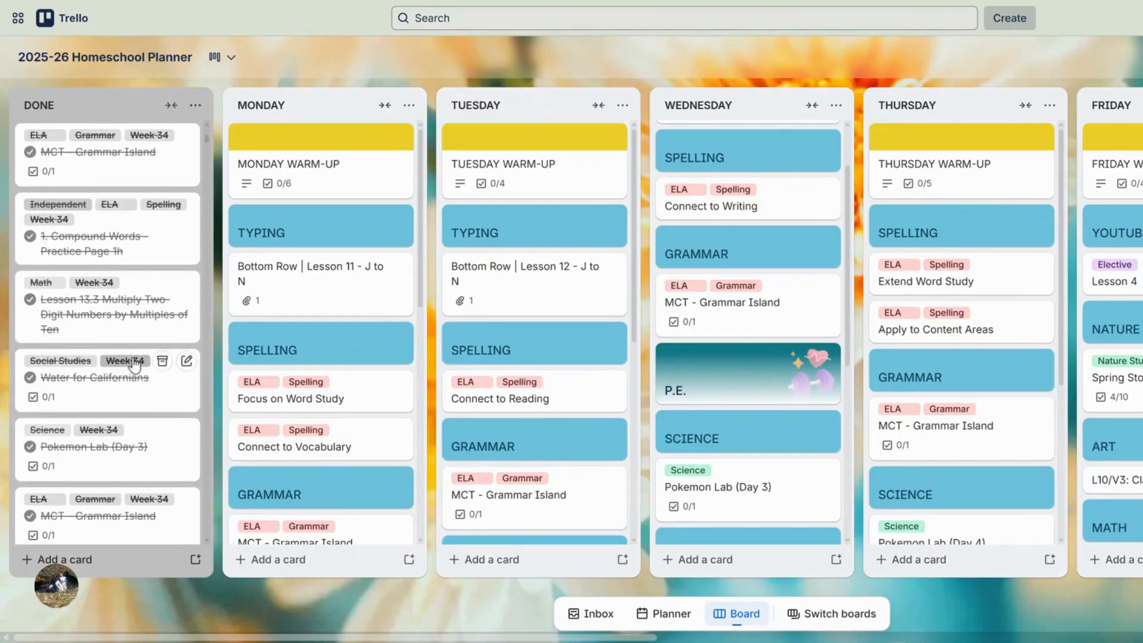
scroll(136, 364, "up", 4)
scroll(134, 366, "up", 3)
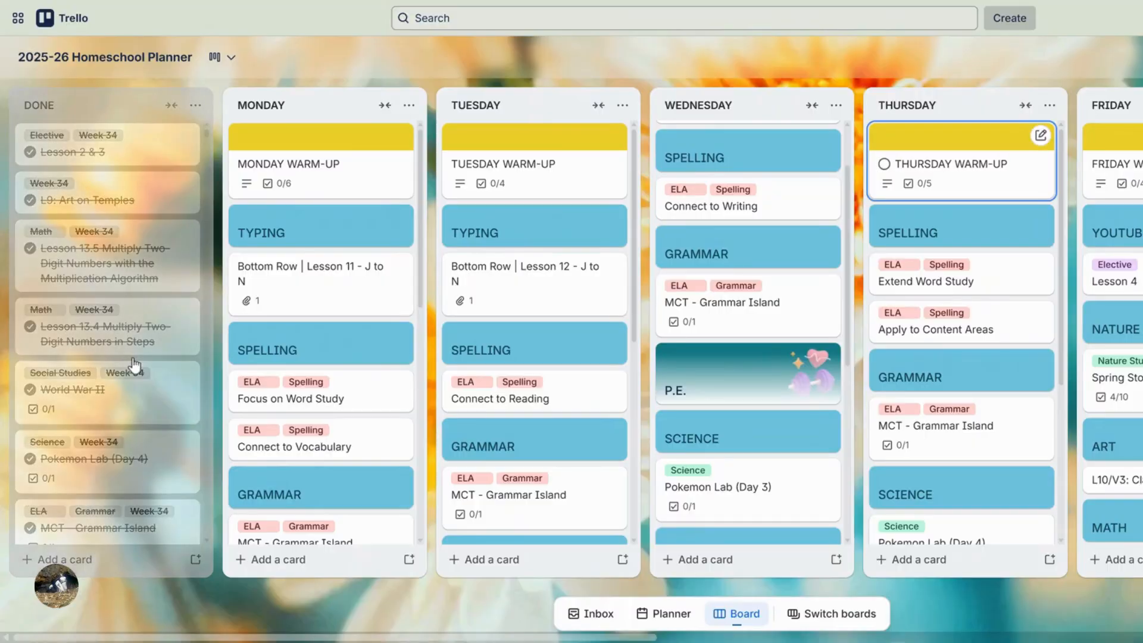
Filter the 2025-26 Homeschool Planner board to show only cards with the Math label.
left_click(1142, 57)
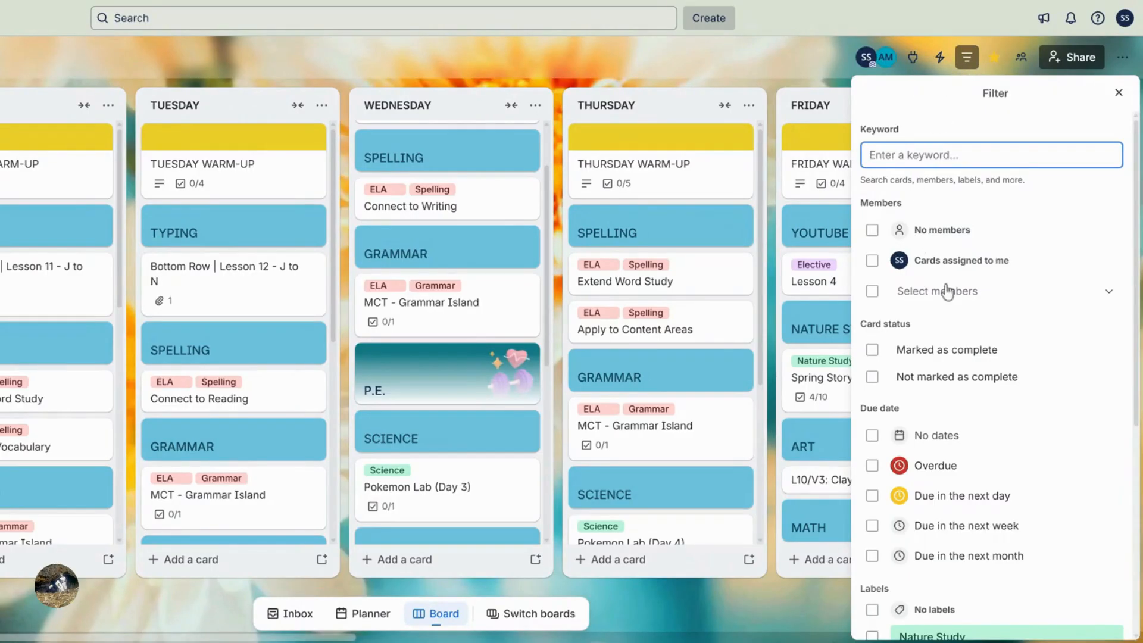
scroll(949, 298, "down", 5)
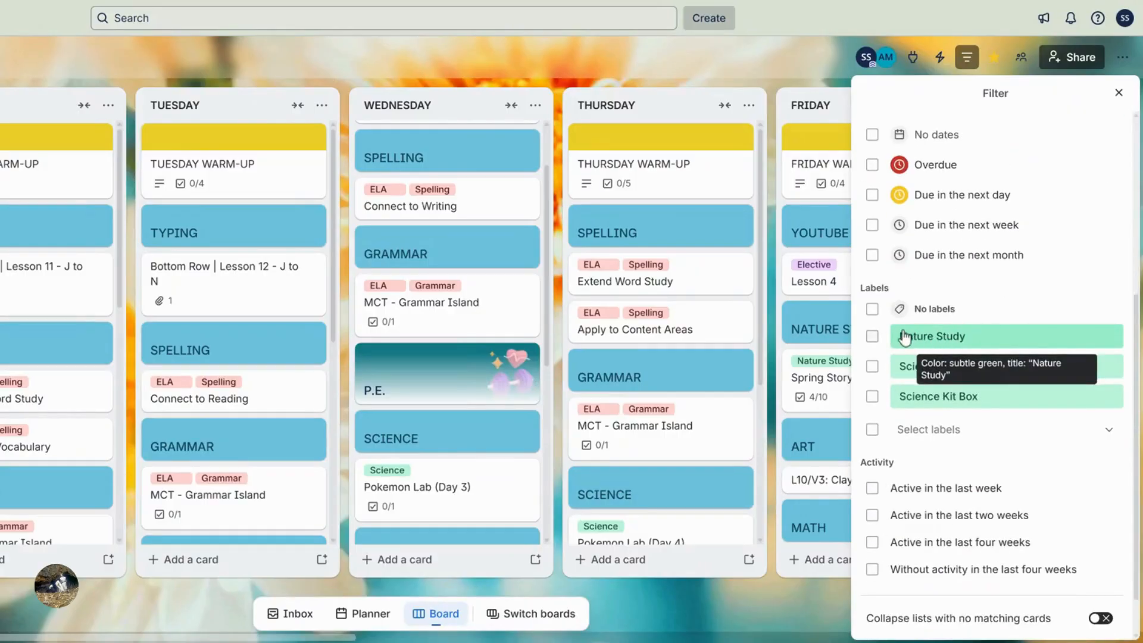
left_click(904, 430)
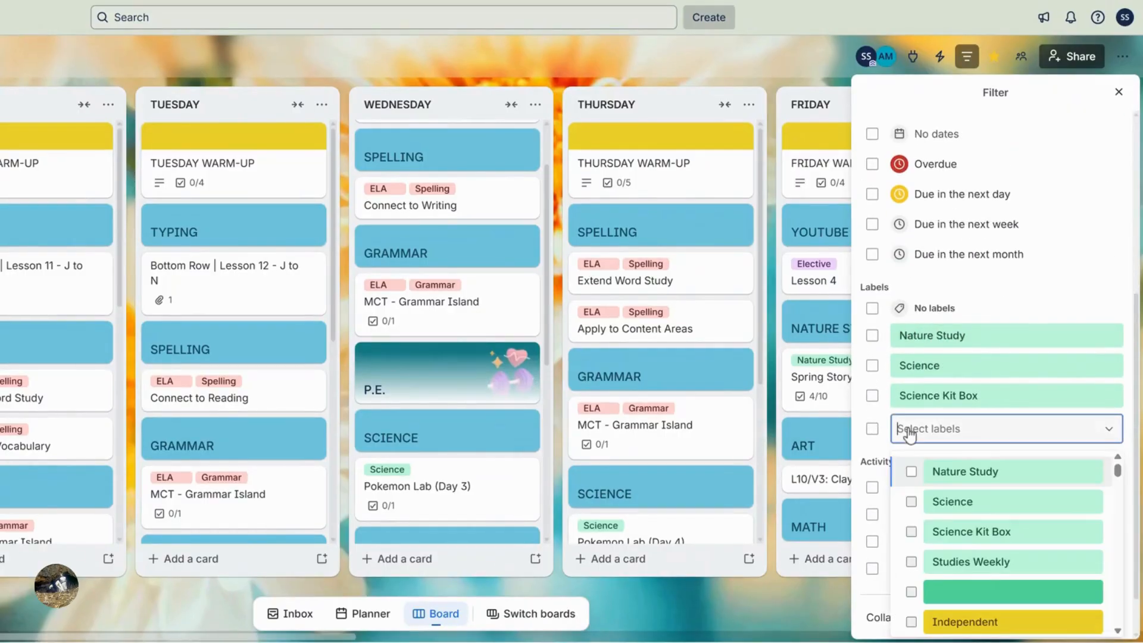
scroll(951, 475, "down", 5)
scroll(962, 552, "down", 5)
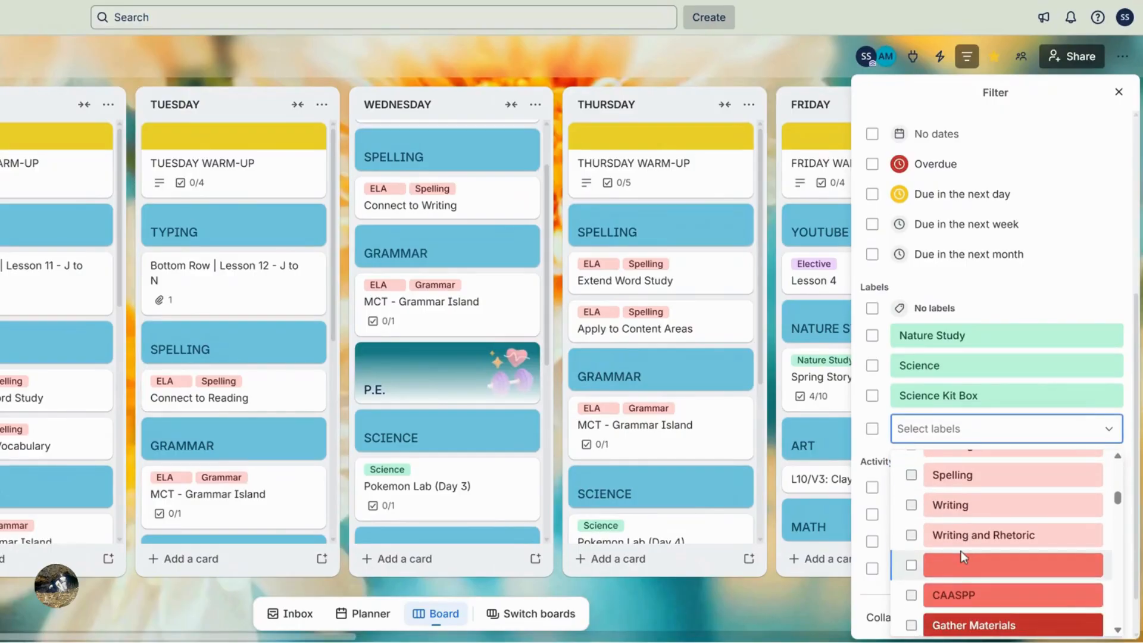
scroll(963, 557, "down", 8)
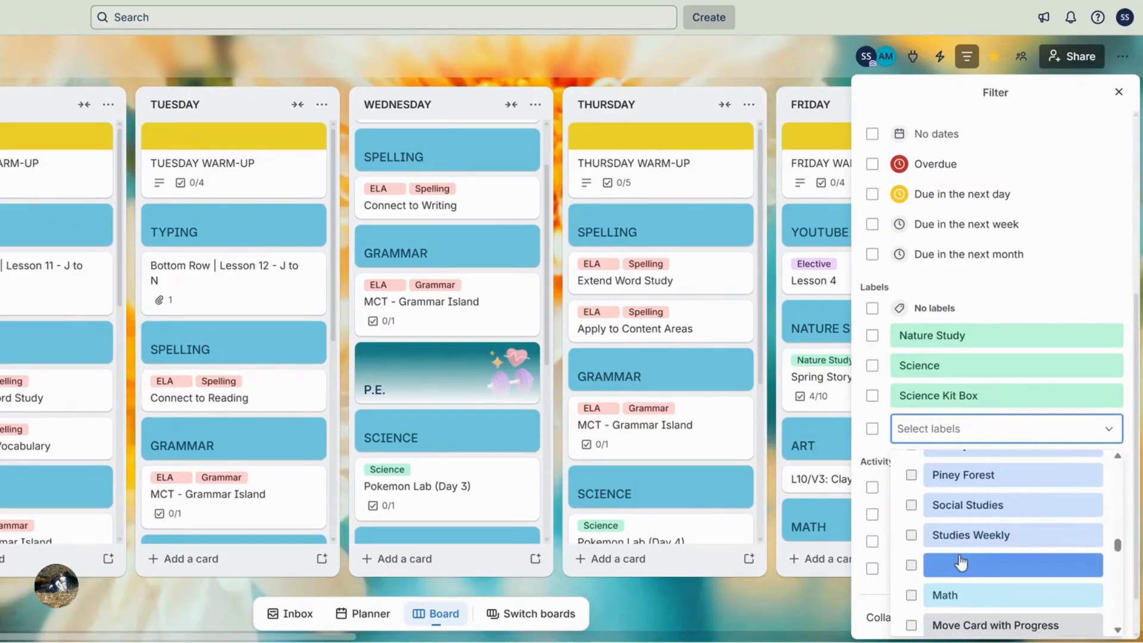
left_click(913, 597)
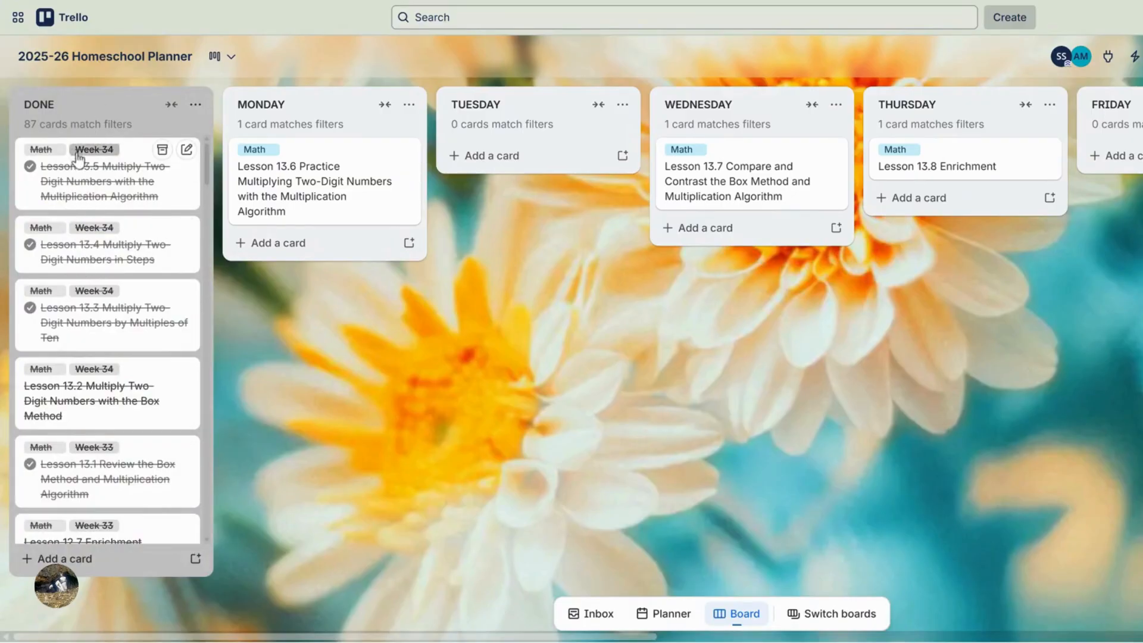
Review the completed Math lessons and their week labels through the filtered DONE list, returning to its first cards.
scroll(102, 250, "down", 15)
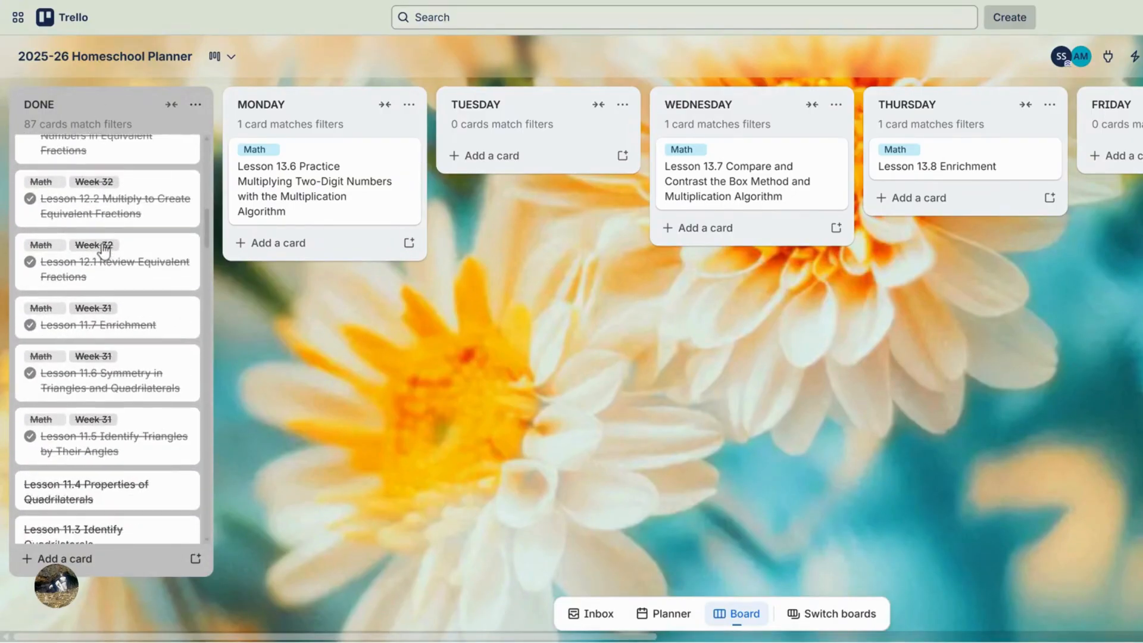
scroll(102, 250, "down", 15)
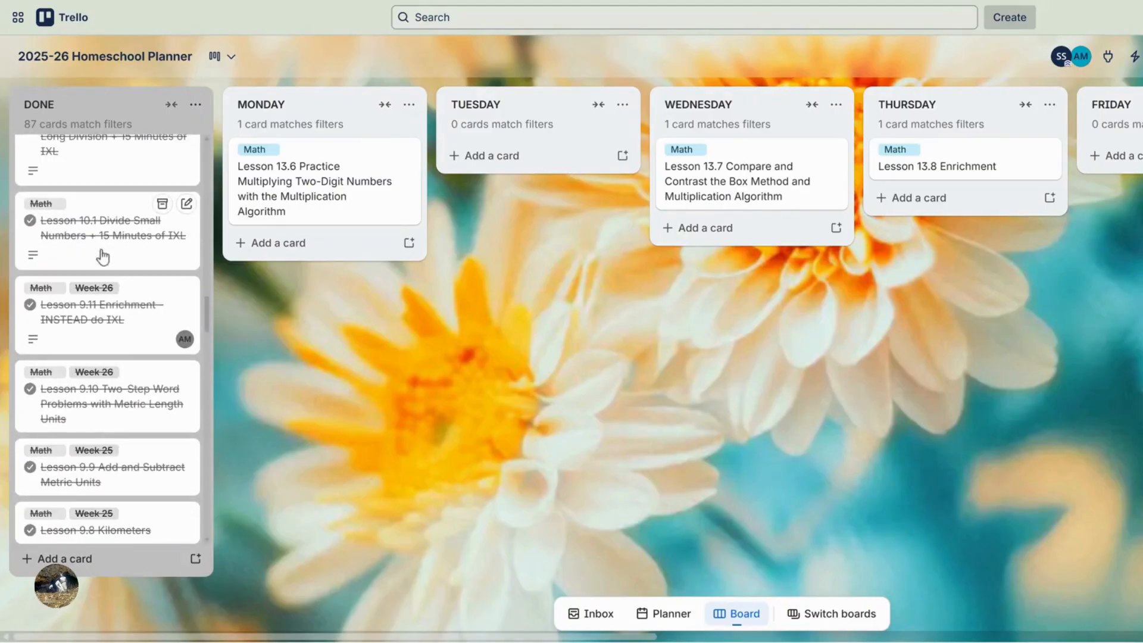
scroll(102, 256, "up", 20)
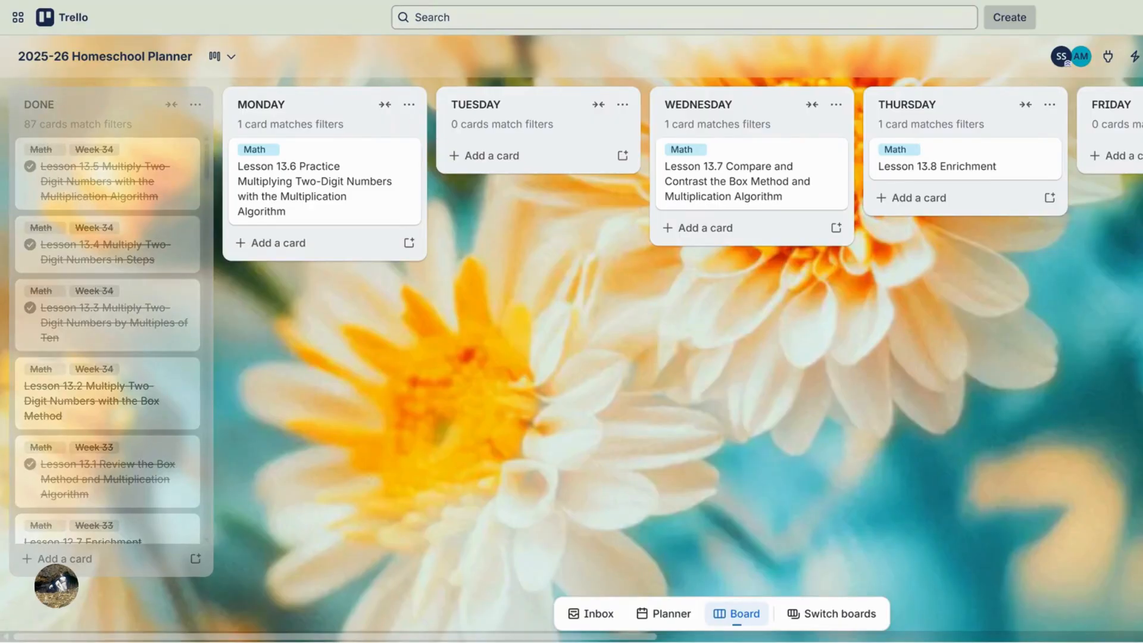
key("x")
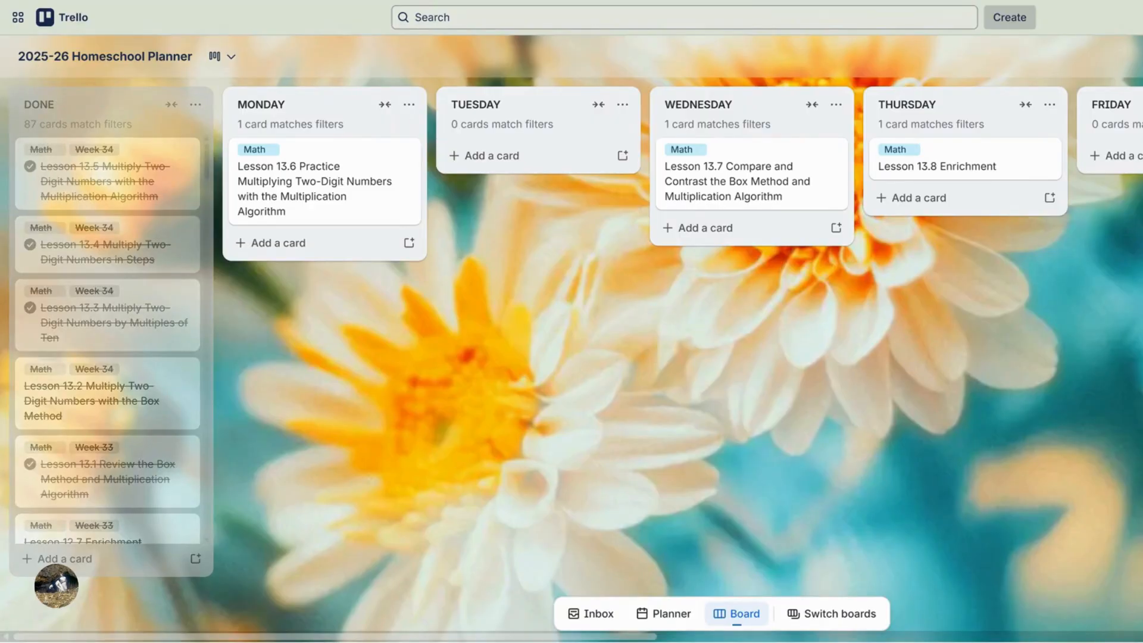